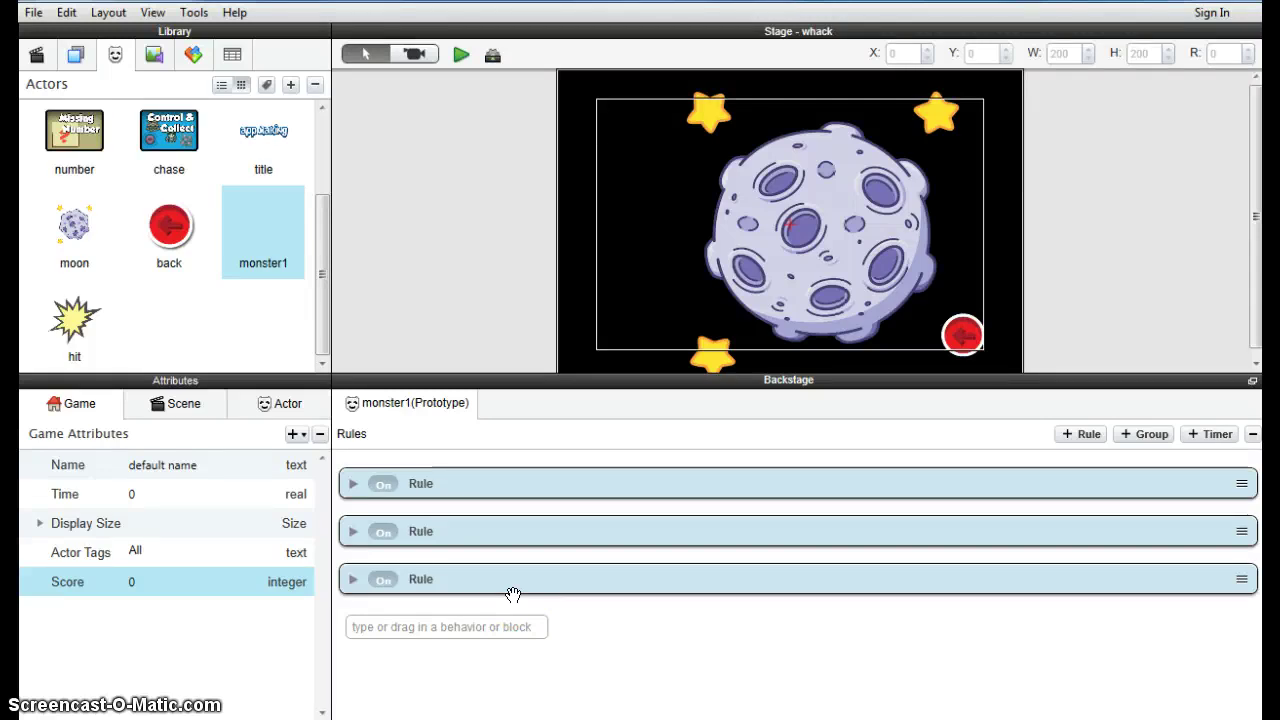
- Examine the rules of the monster1 prototype and of its instance on the moon's central crater, collapsing the expanded rules
drag(443, 472, 440, 519)
drag(414, 465, 430, 458)
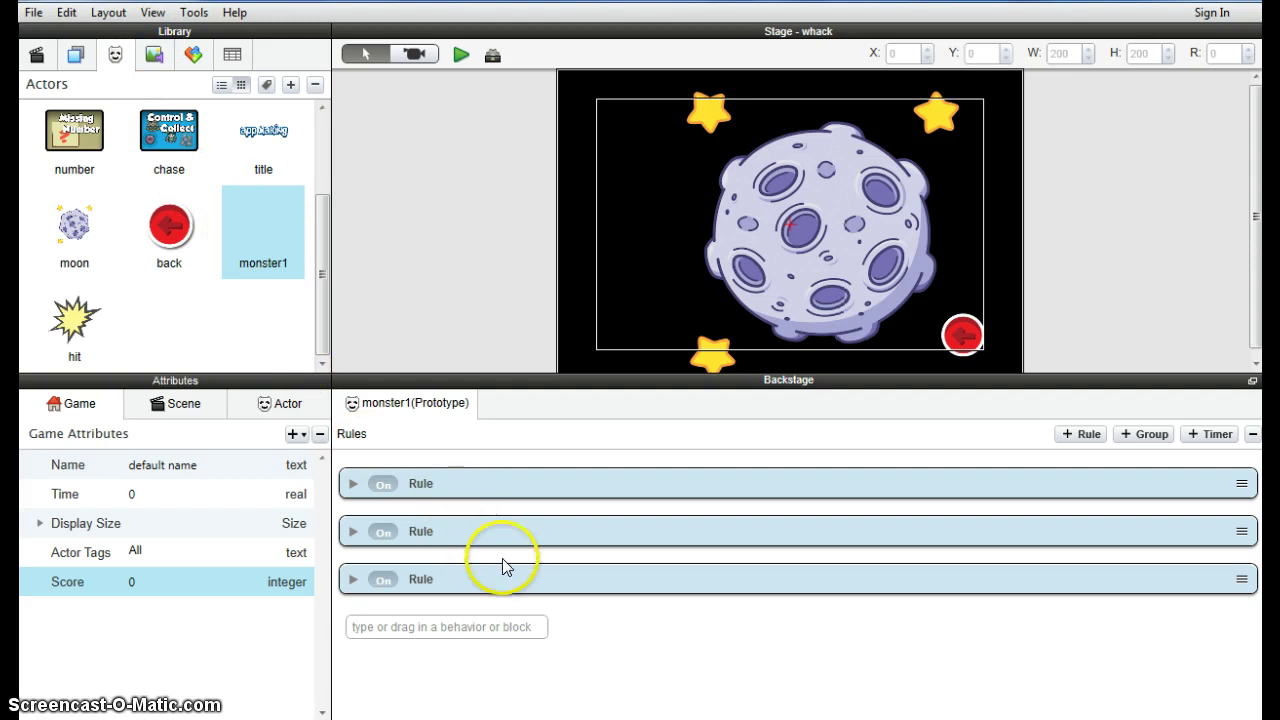
click(800, 229)
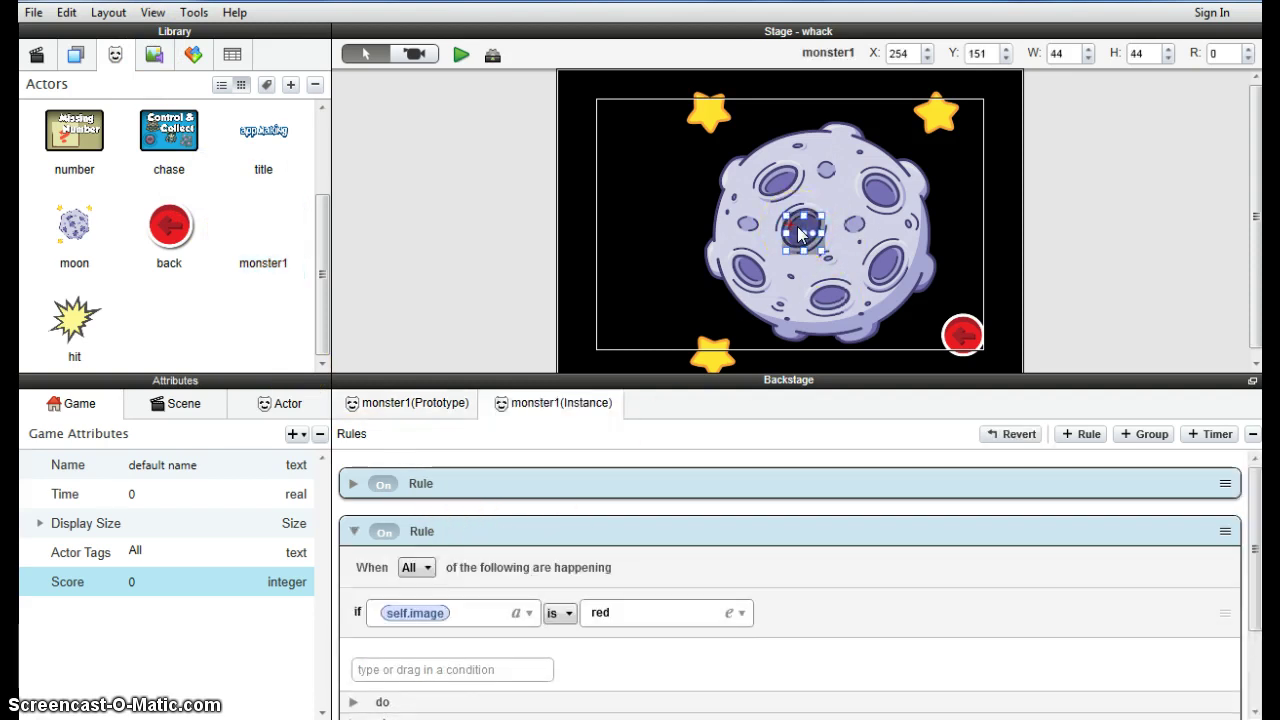
click(353, 531)
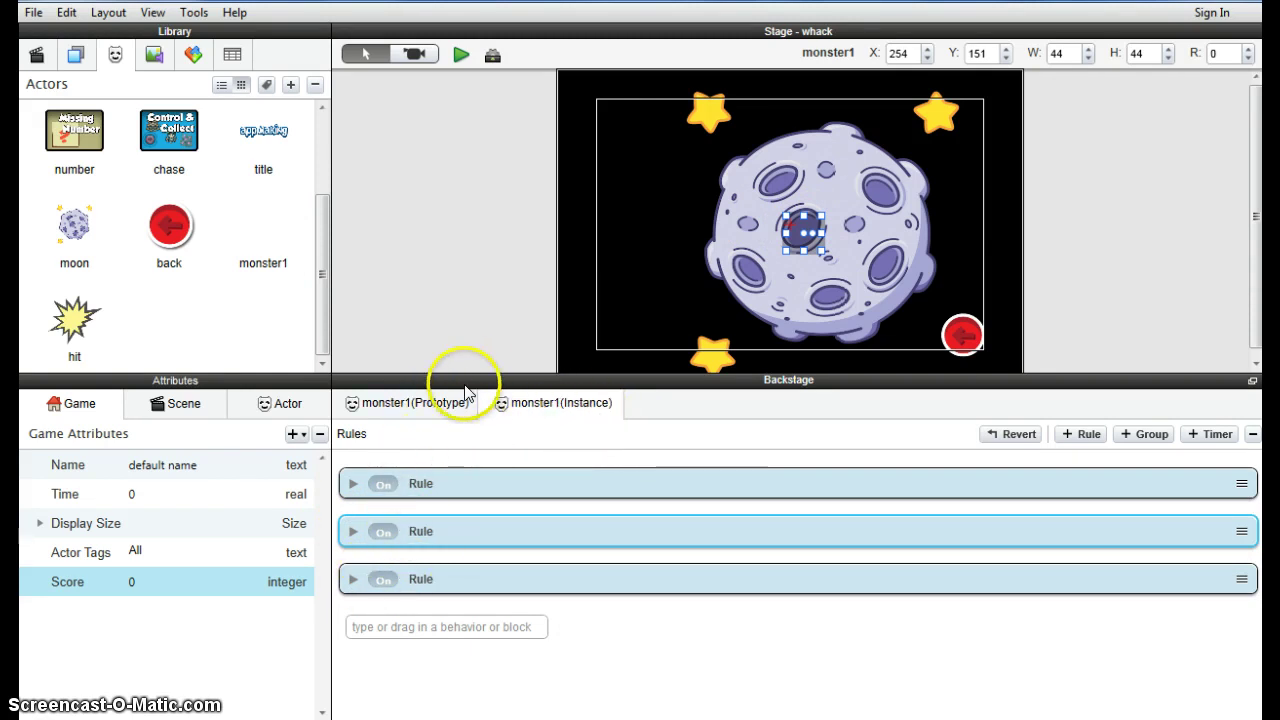
click(352, 580)
click(353, 580)
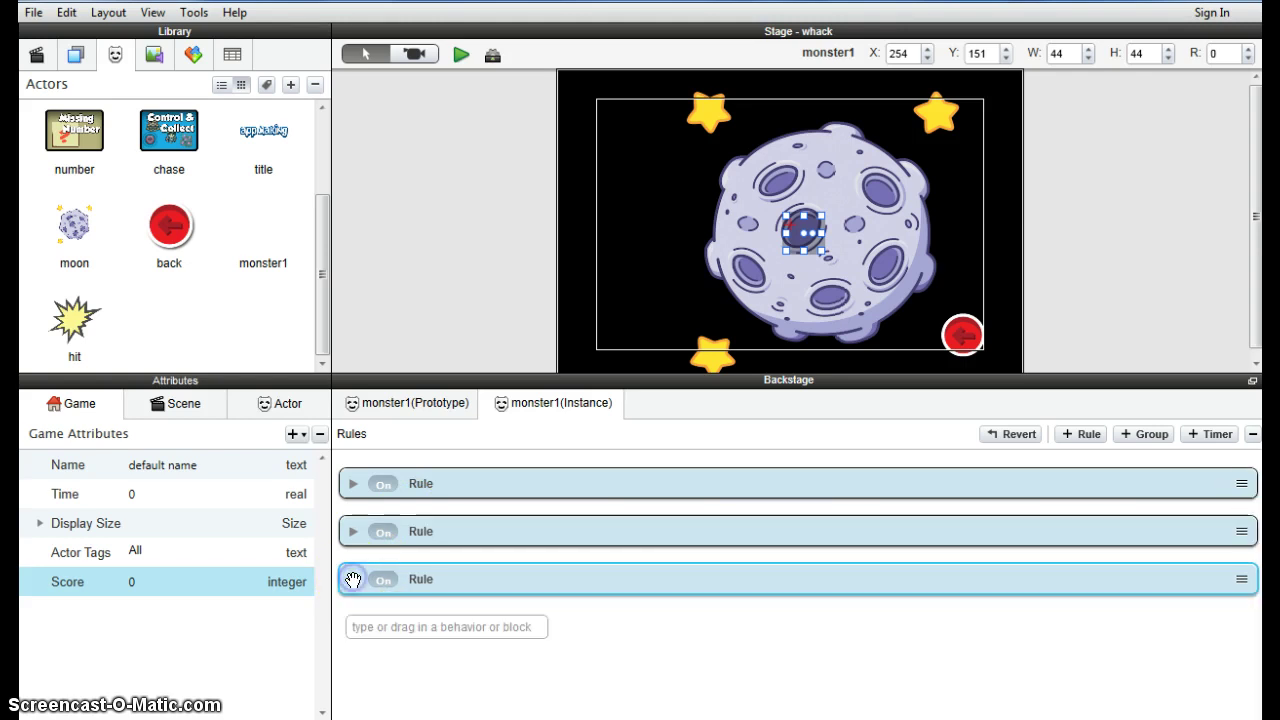
click(485, 581)
click(493, 580)
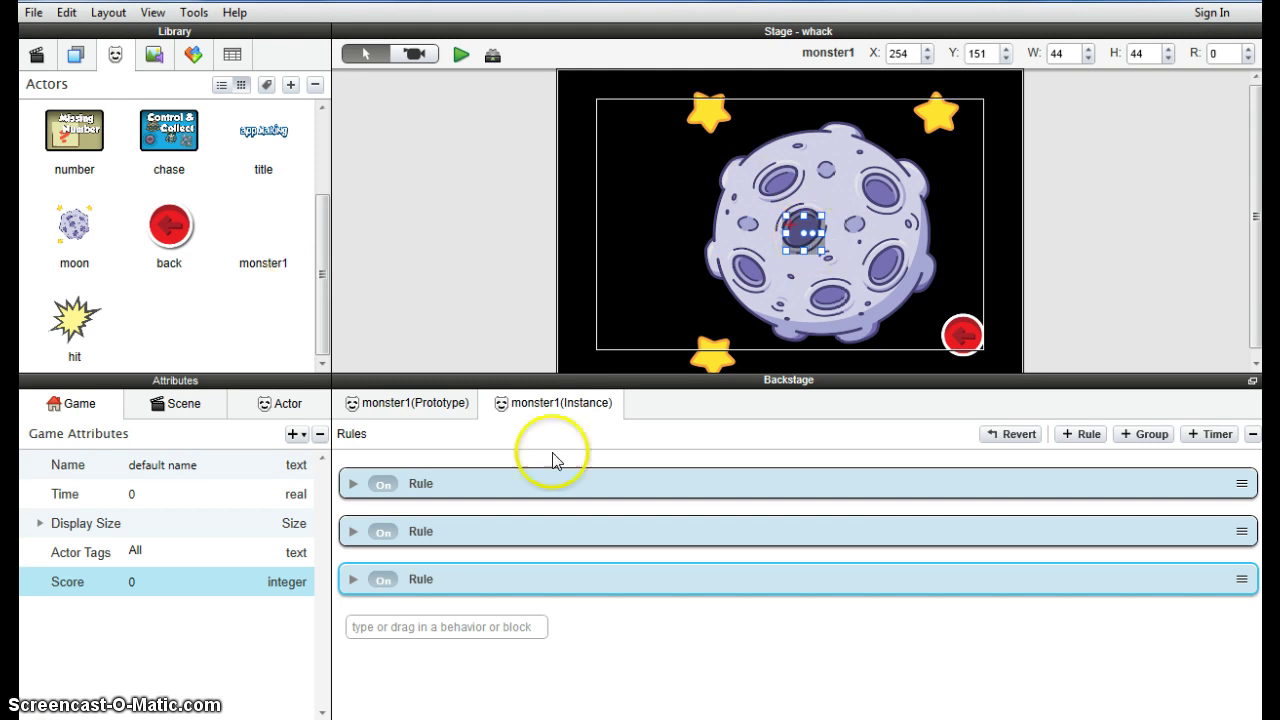
click(508, 532)
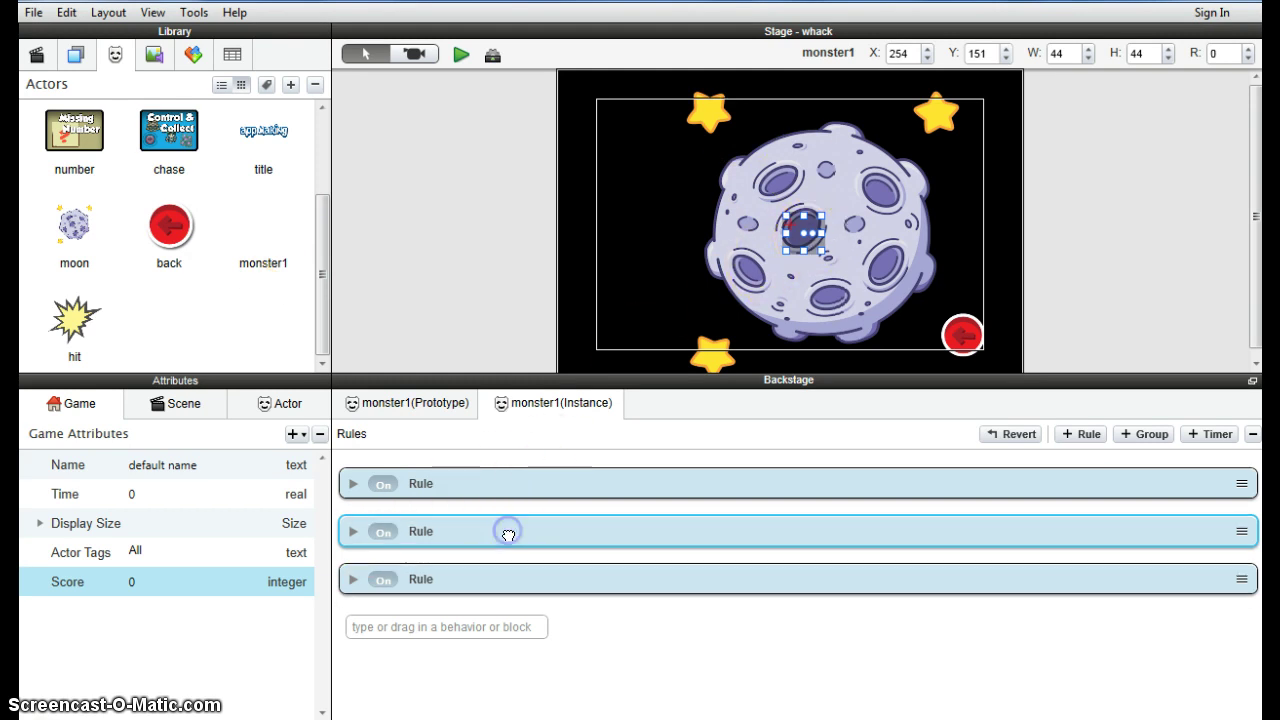
click(257, 250)
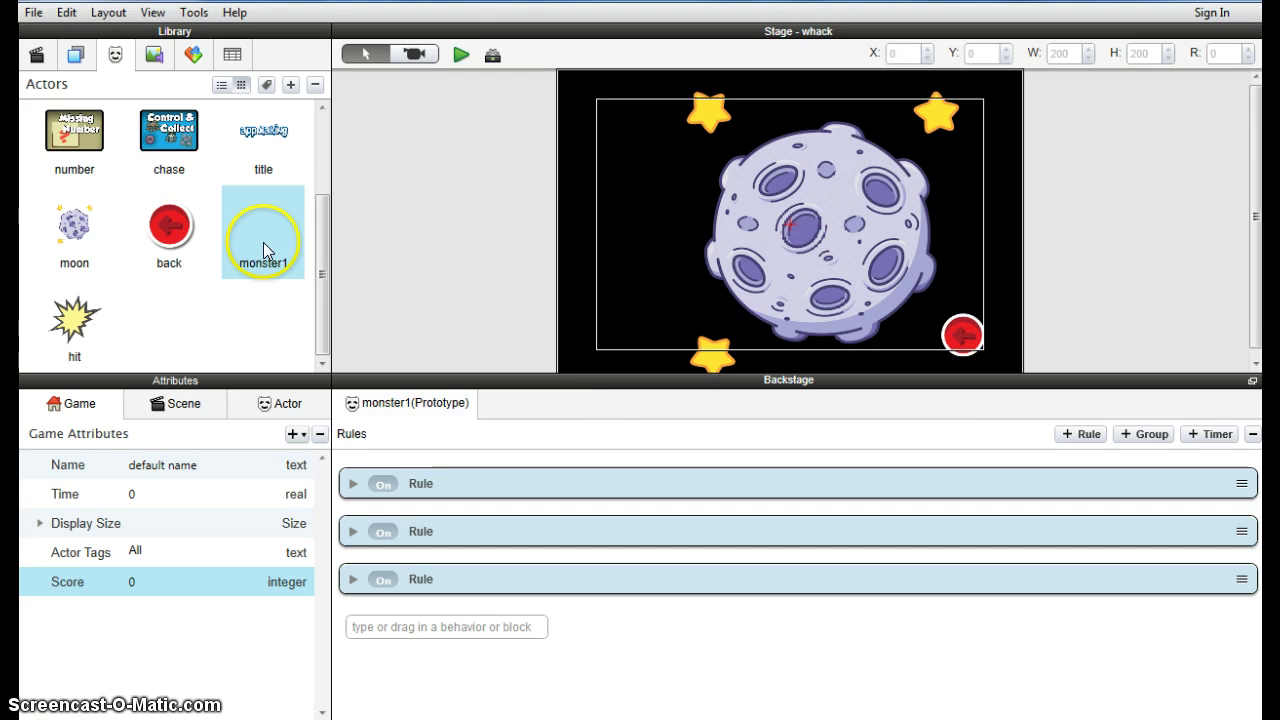
click(798, 238)
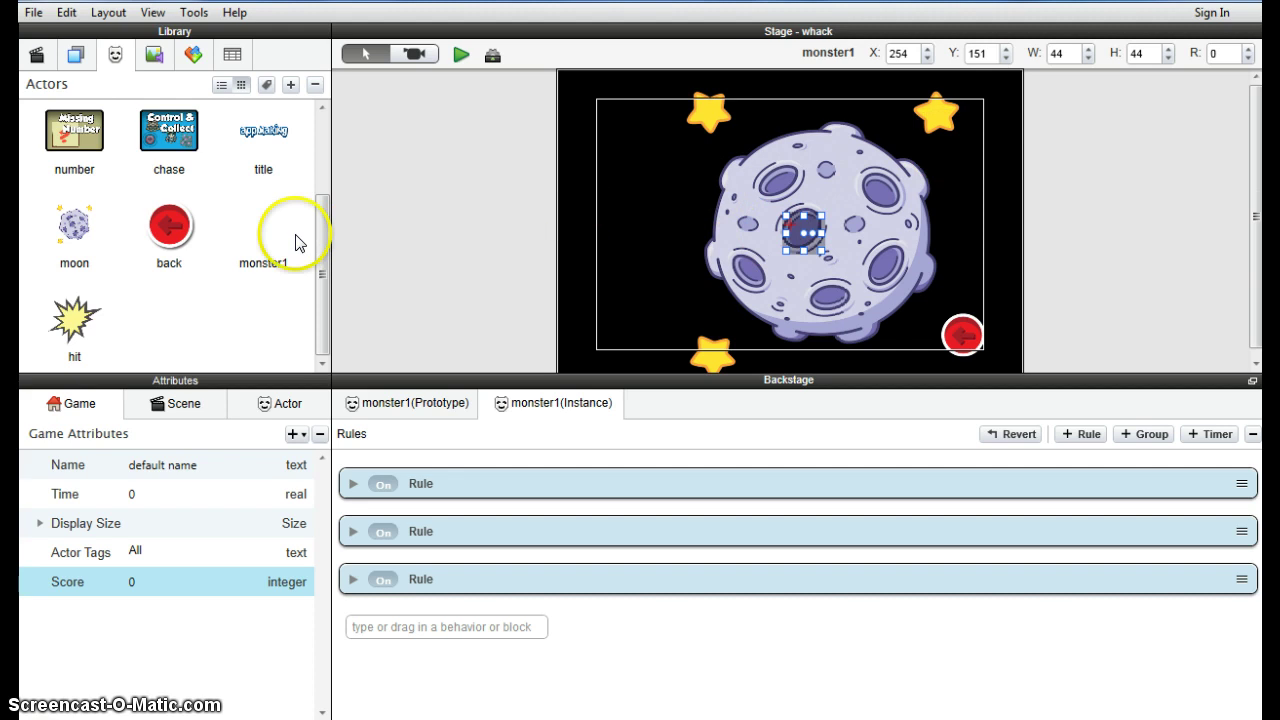
- Duplicate the monster1 actor three times within the actor library
click(258, 236)
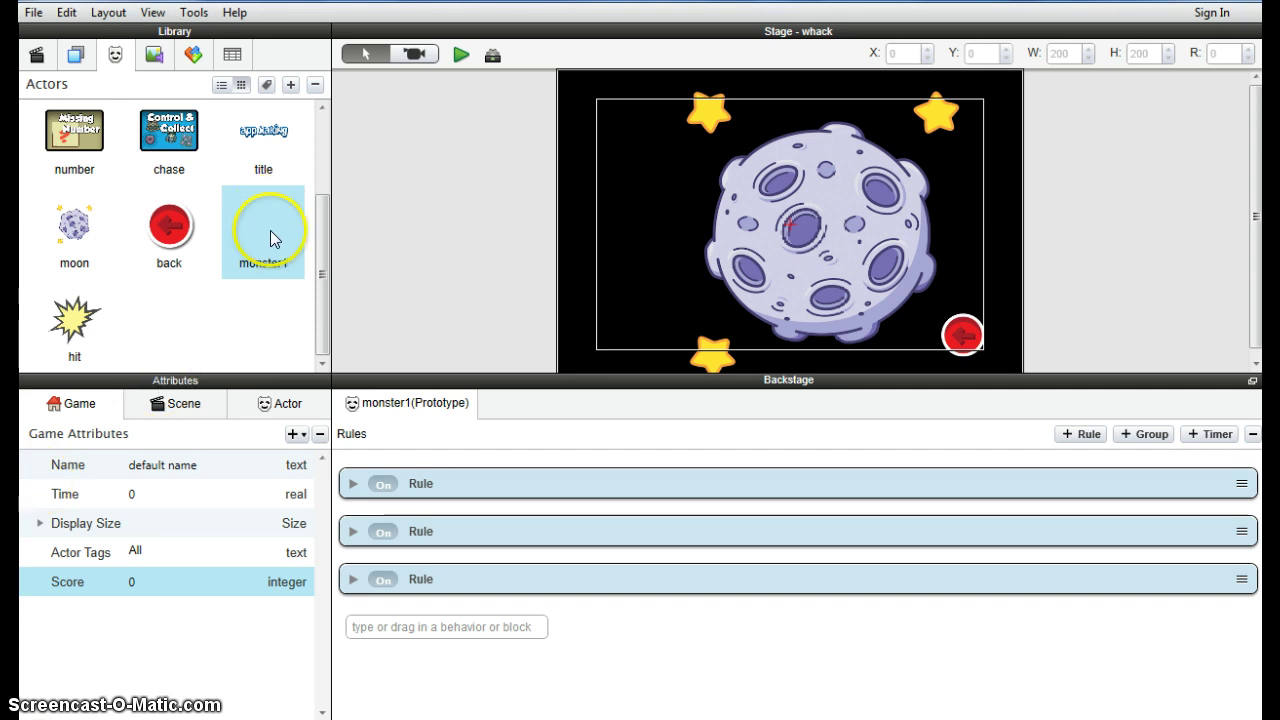
drag(272, 230, 168, 324)
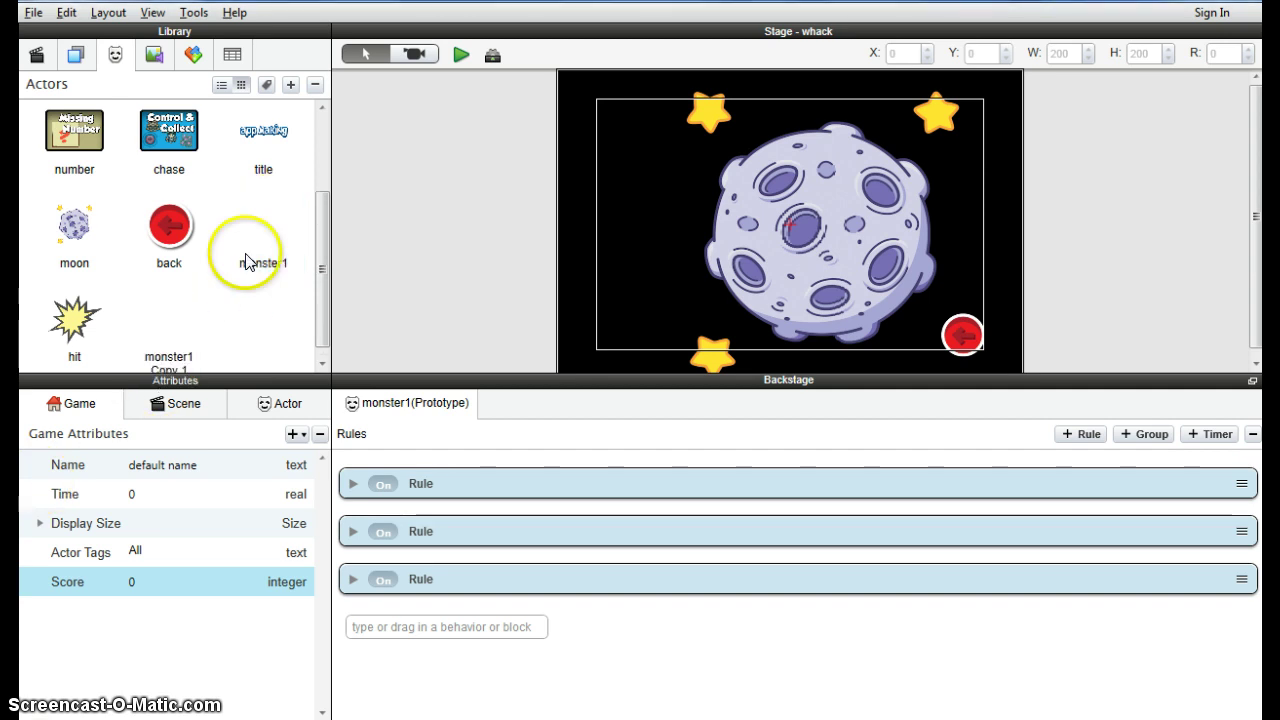
drag(263, 240, 260, 334)
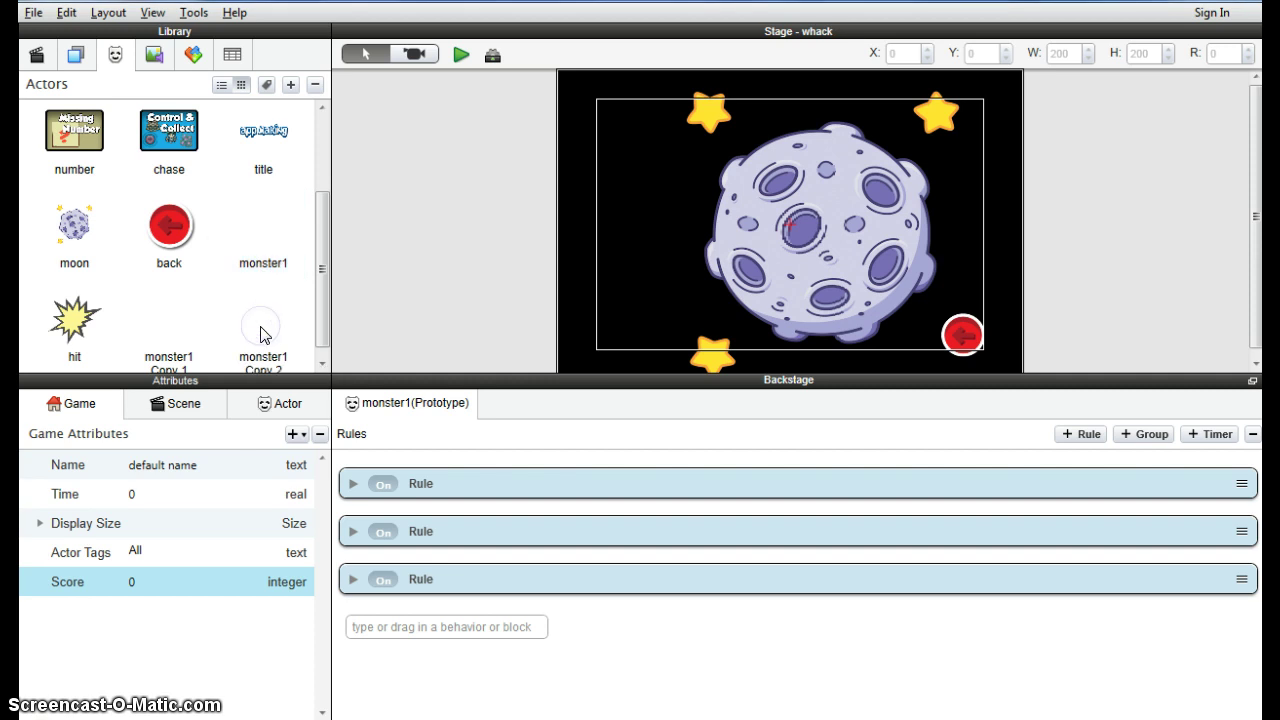
drag(277, 237, 164, 270)
- Rename the actor monster1 Copy 1 as monster2
click(167, 355)
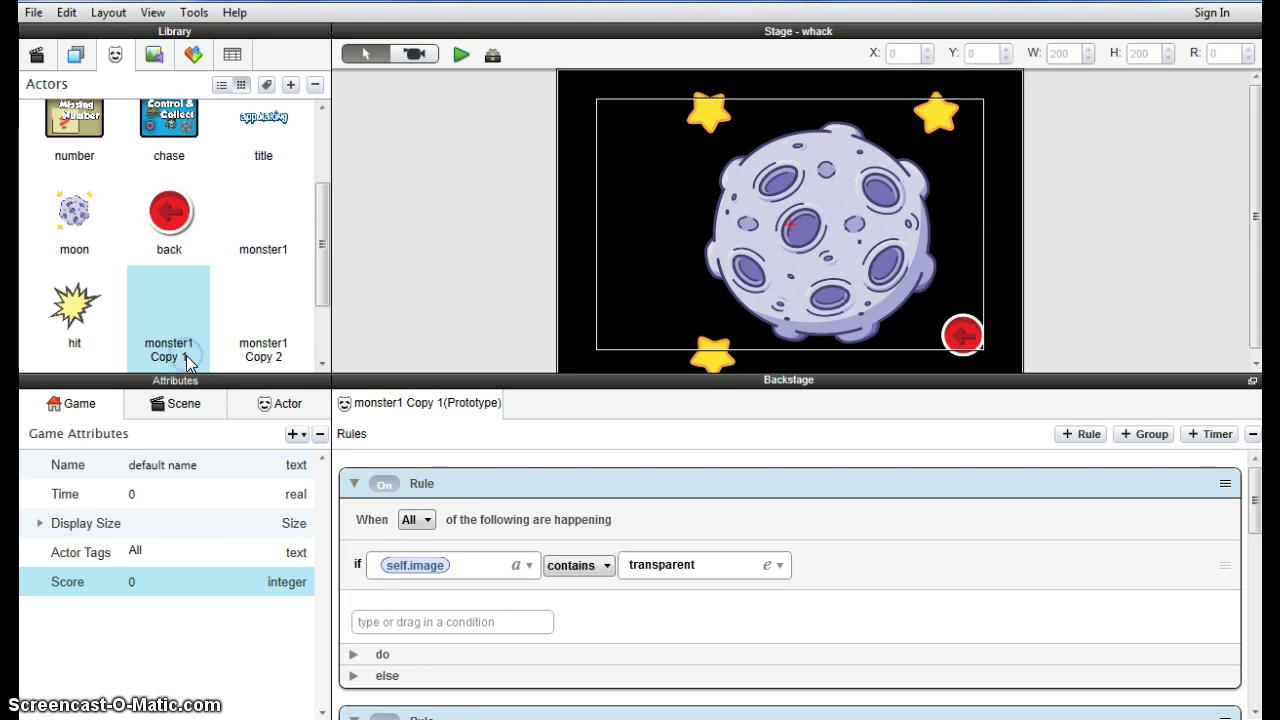
click(184, 360)
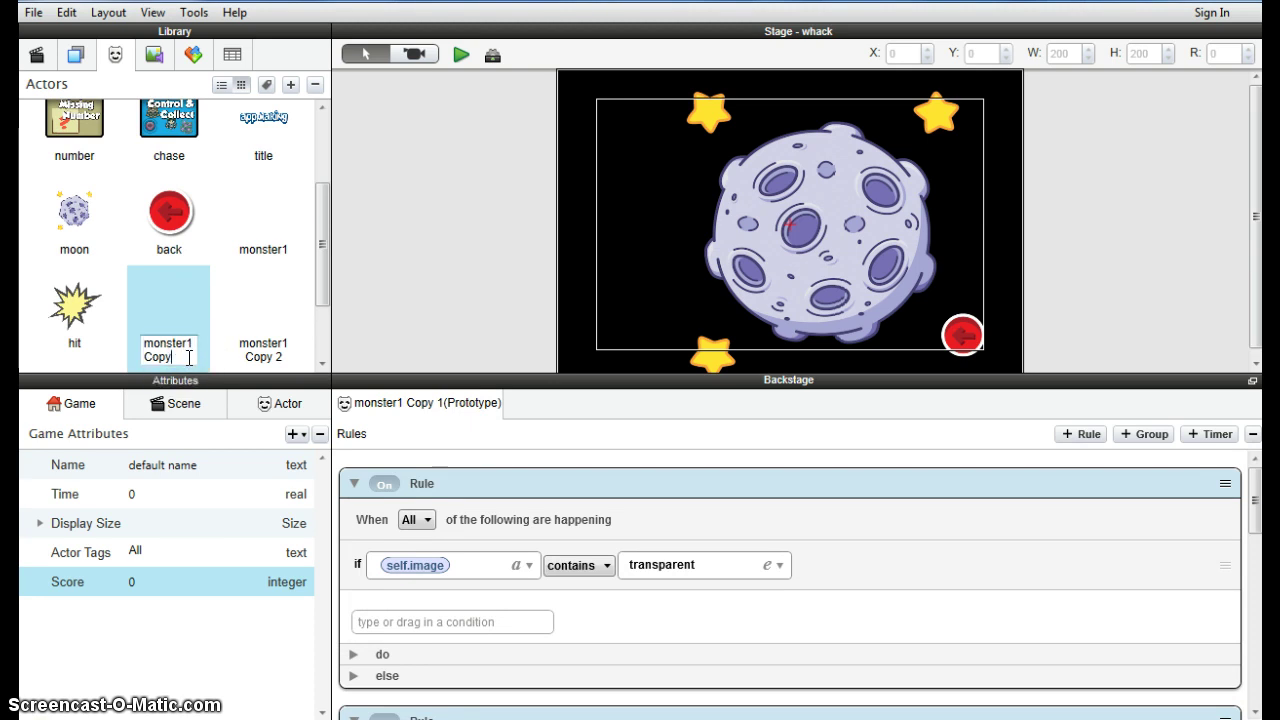
key(BackSpace)
key(BackSpace)
key(BackSpace)
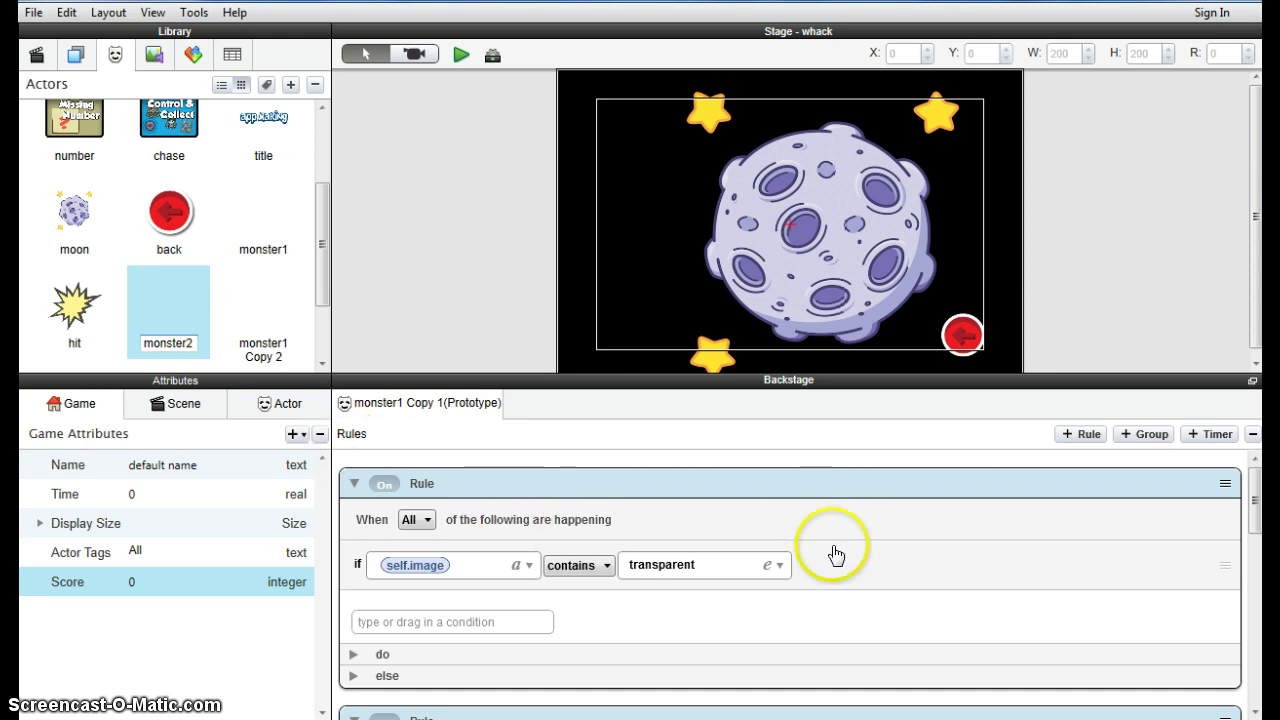
- In monster2's transparent-image rule, set the timer's Change Image behavior to yellow
drag(1250, 505, 1252, 527)
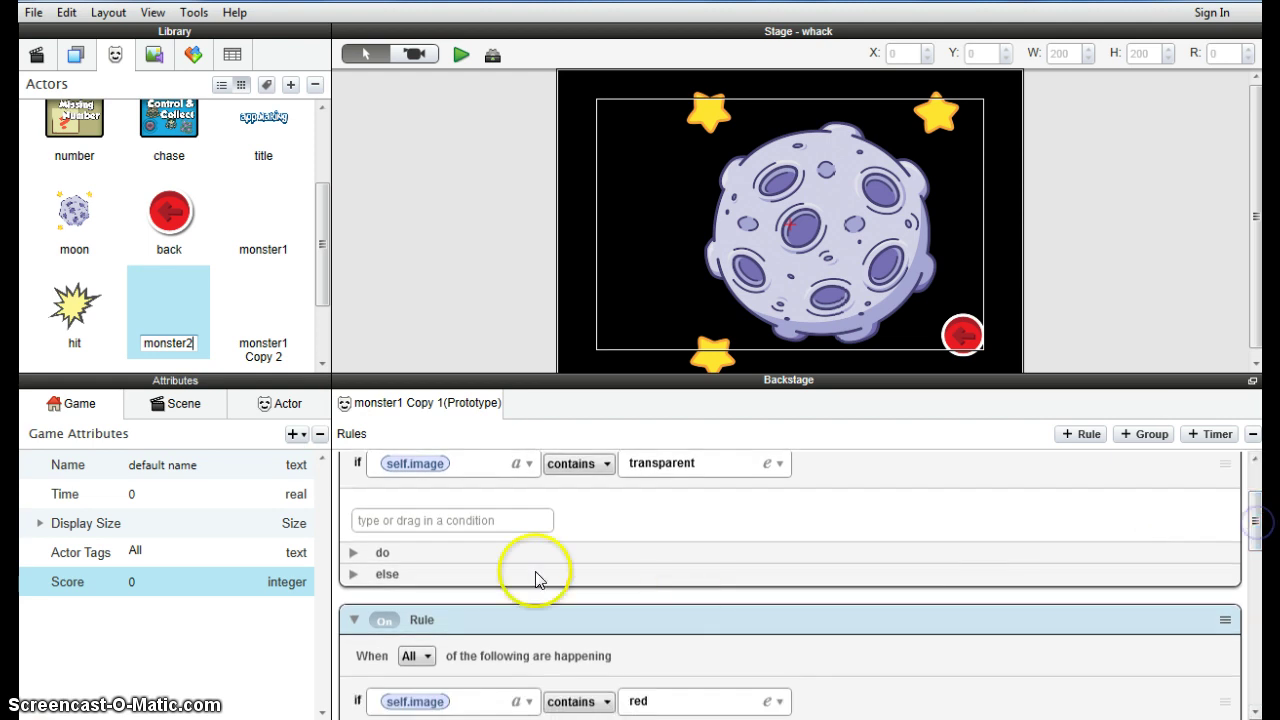
click(353, 552)
scroll(470, 600, down, 2)
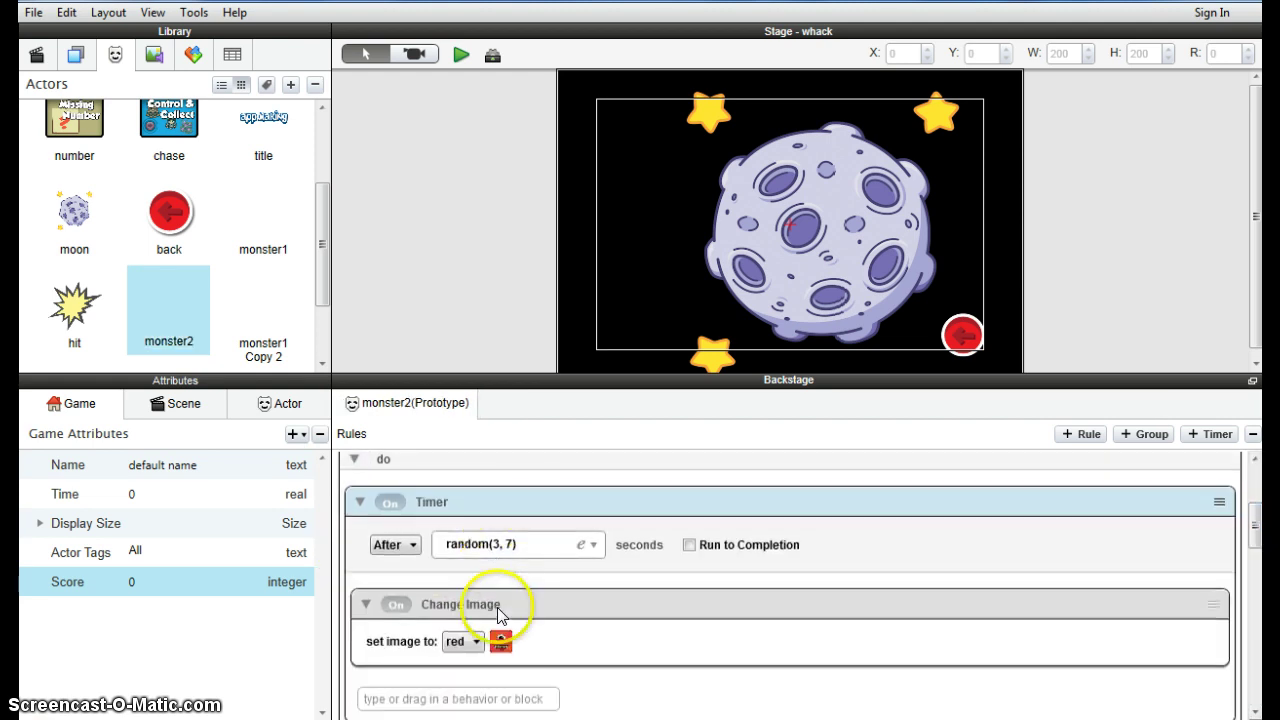
click(476, 643)
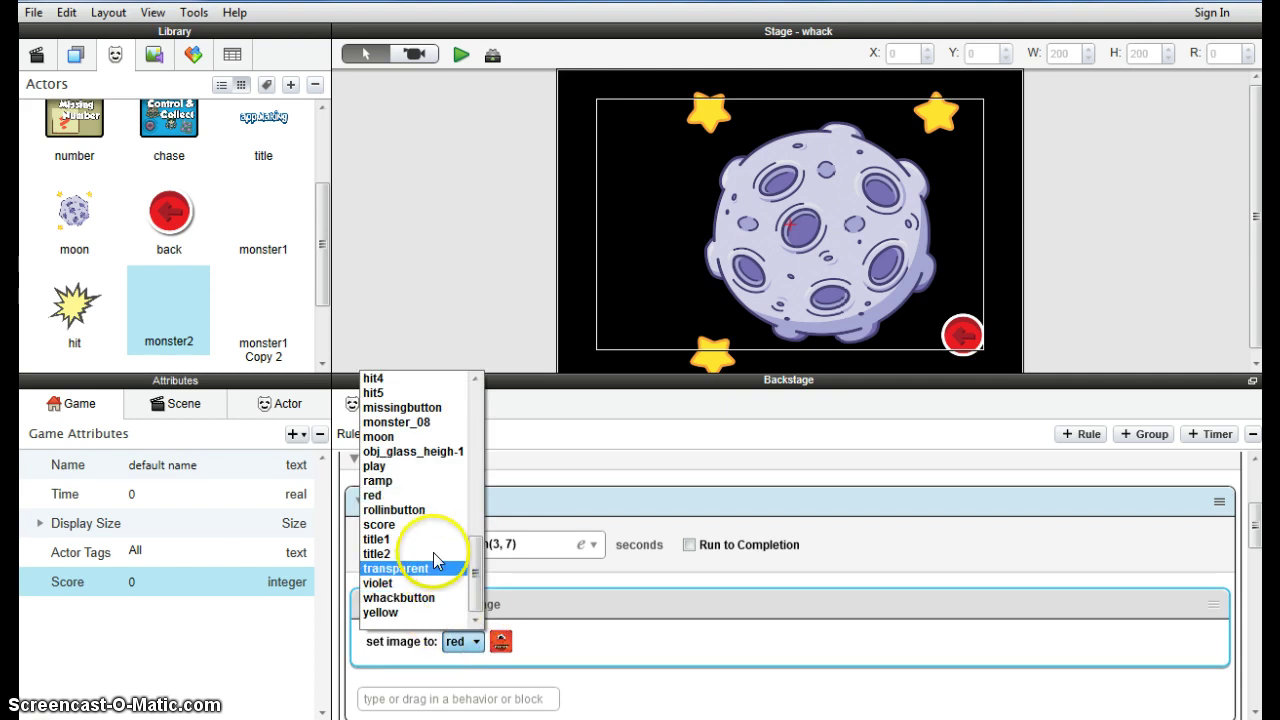
click(403, 613)
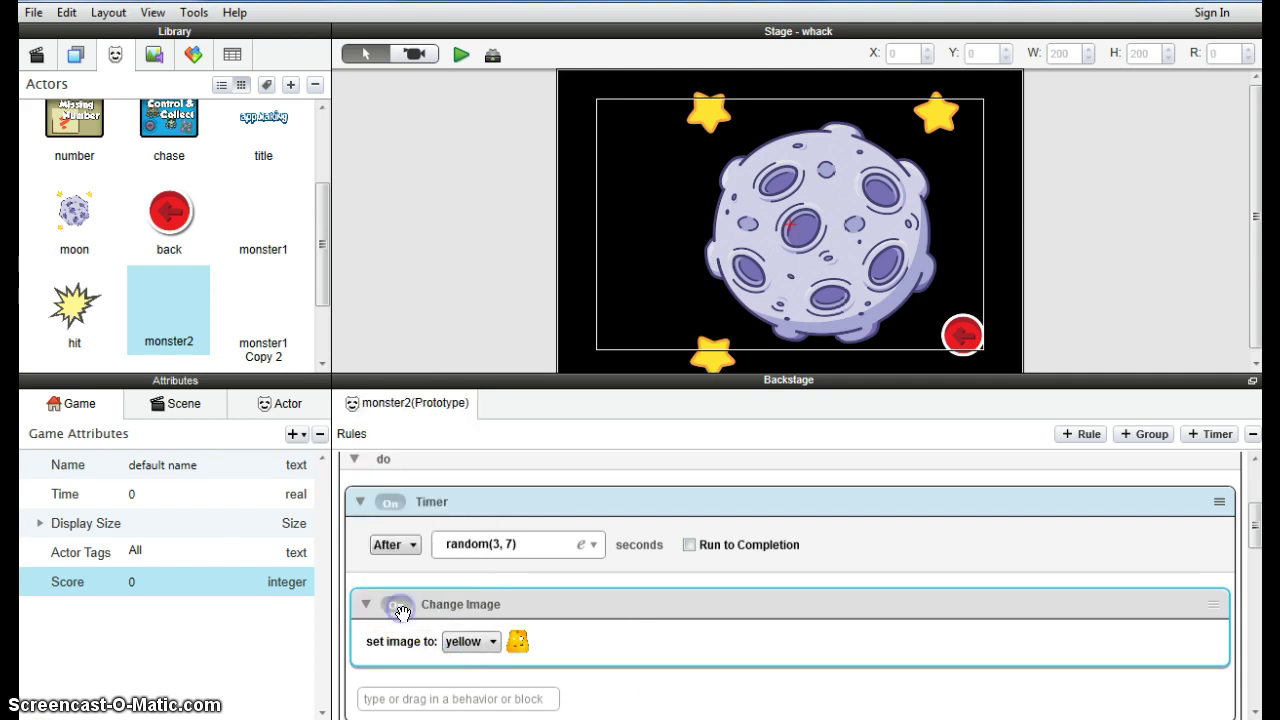
- Set monster2's second rule condition so that self.image contains yellow
scroll(605, 662, down, 4)
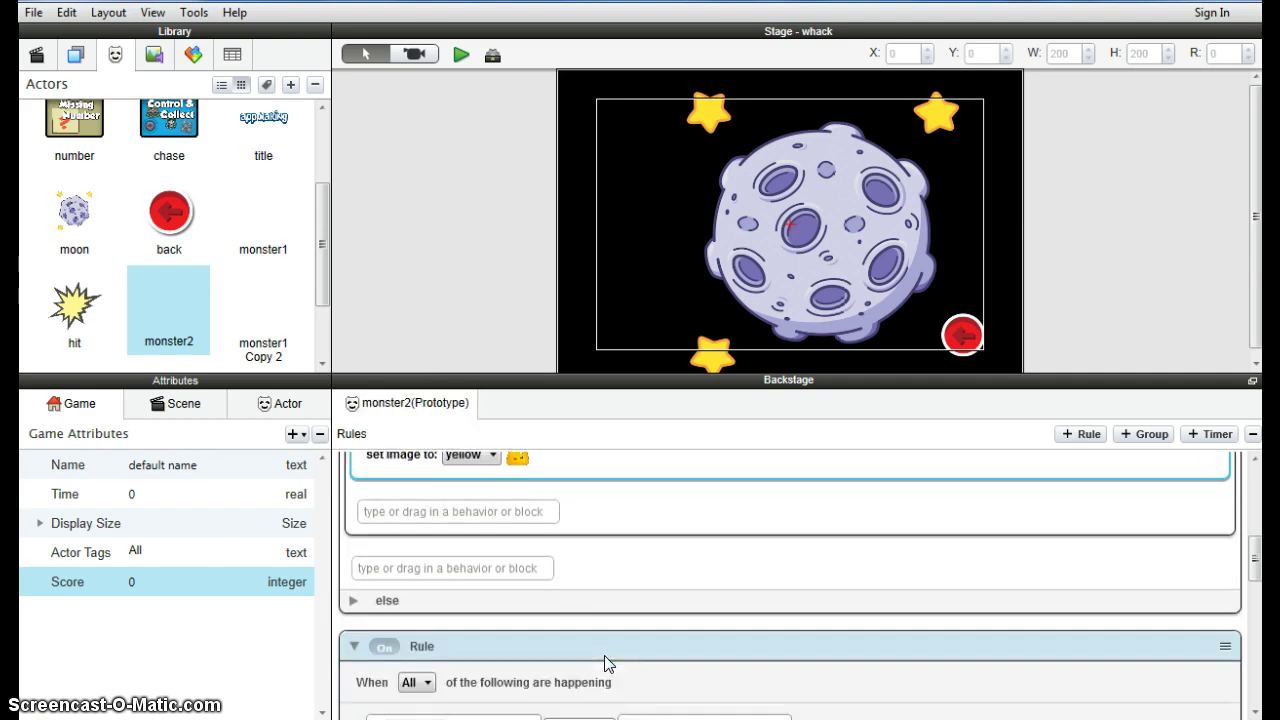
scroll(471, 663, down, 3)
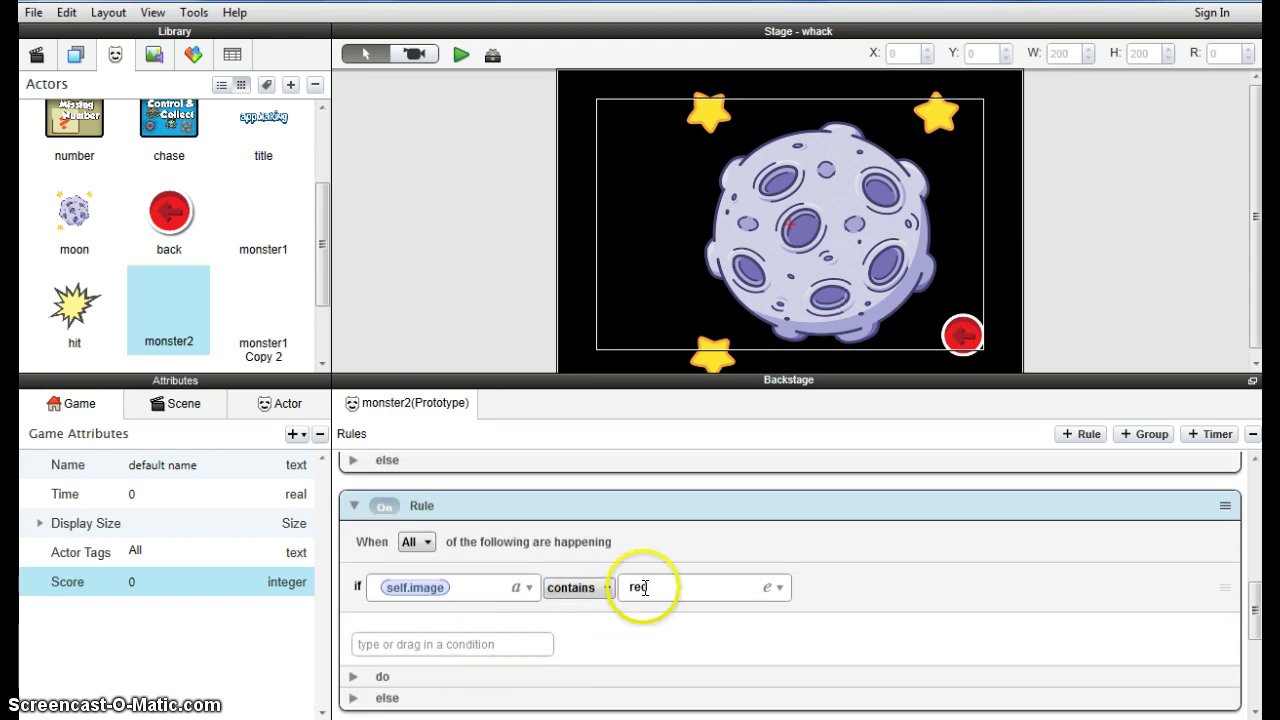
drag(645, 587, 615, 587)
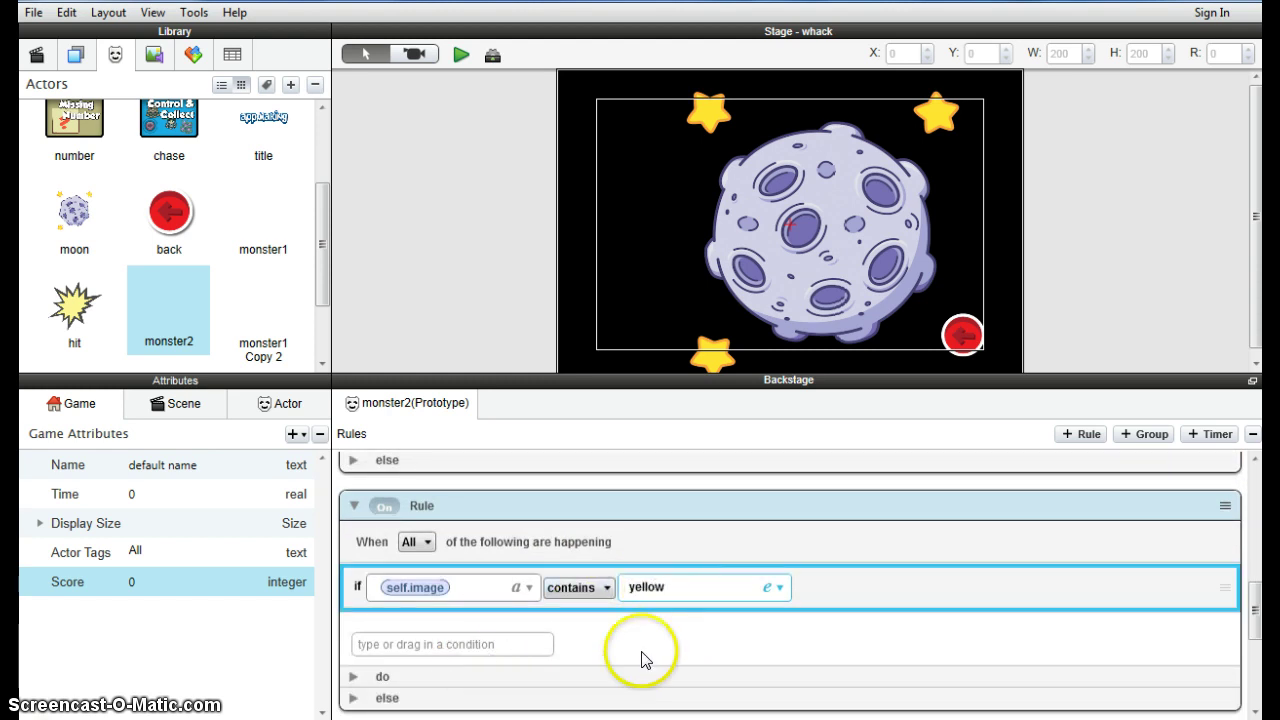
- Check the second rule's actions and set the image condition in monster2's touch-pressed rule to yellow
click(355, 677)
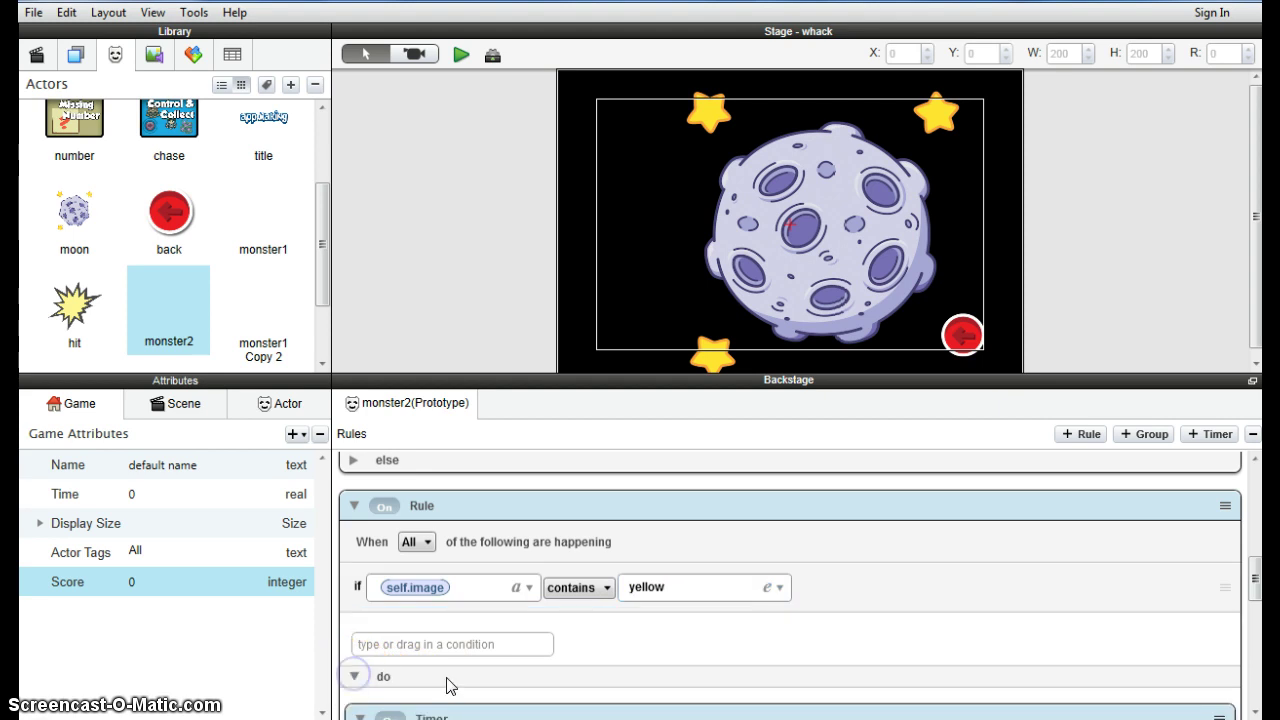
scroll(450, 688, down, 4)
scroll(455, 695, down, 6)
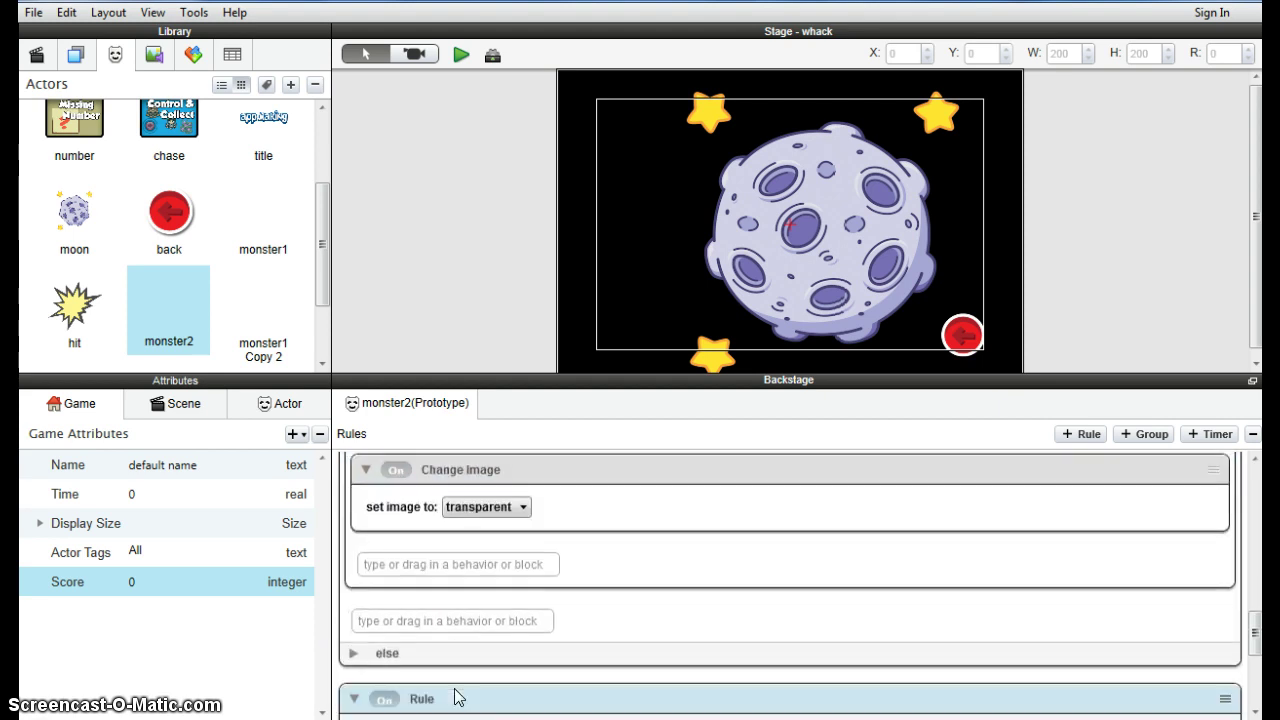
click(508, 690)
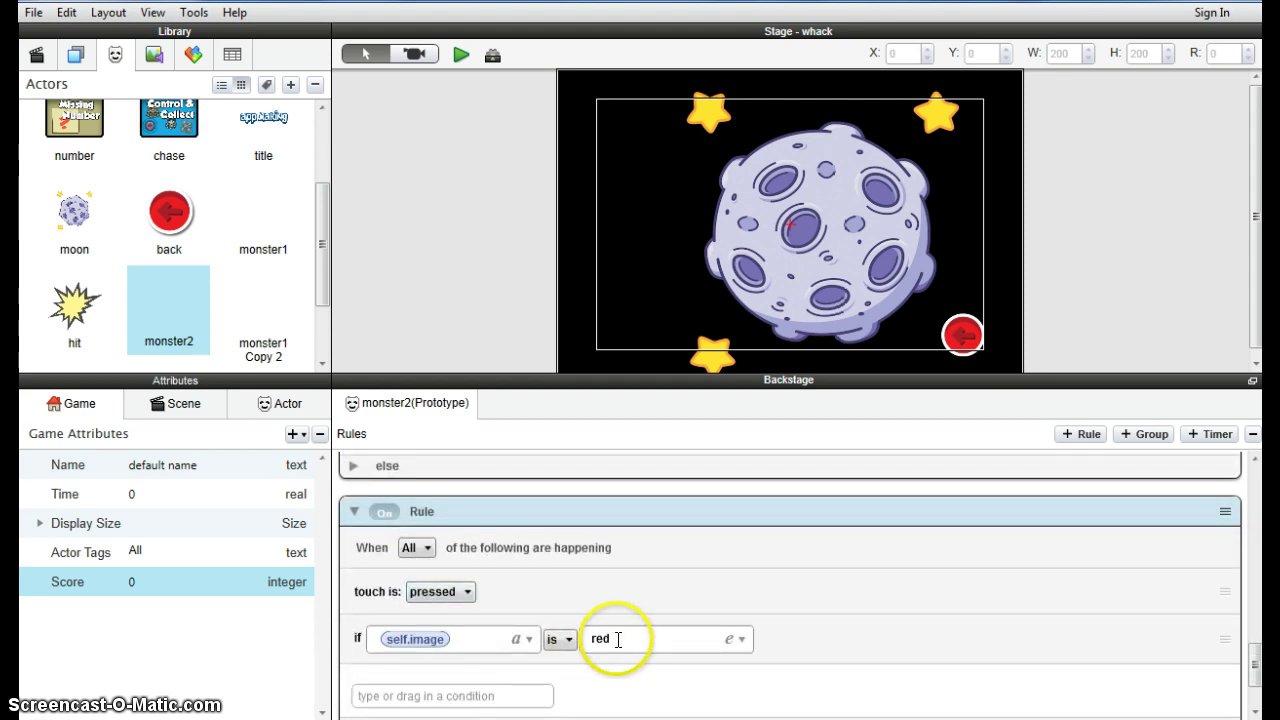
drag(614, 639, 583, 645)
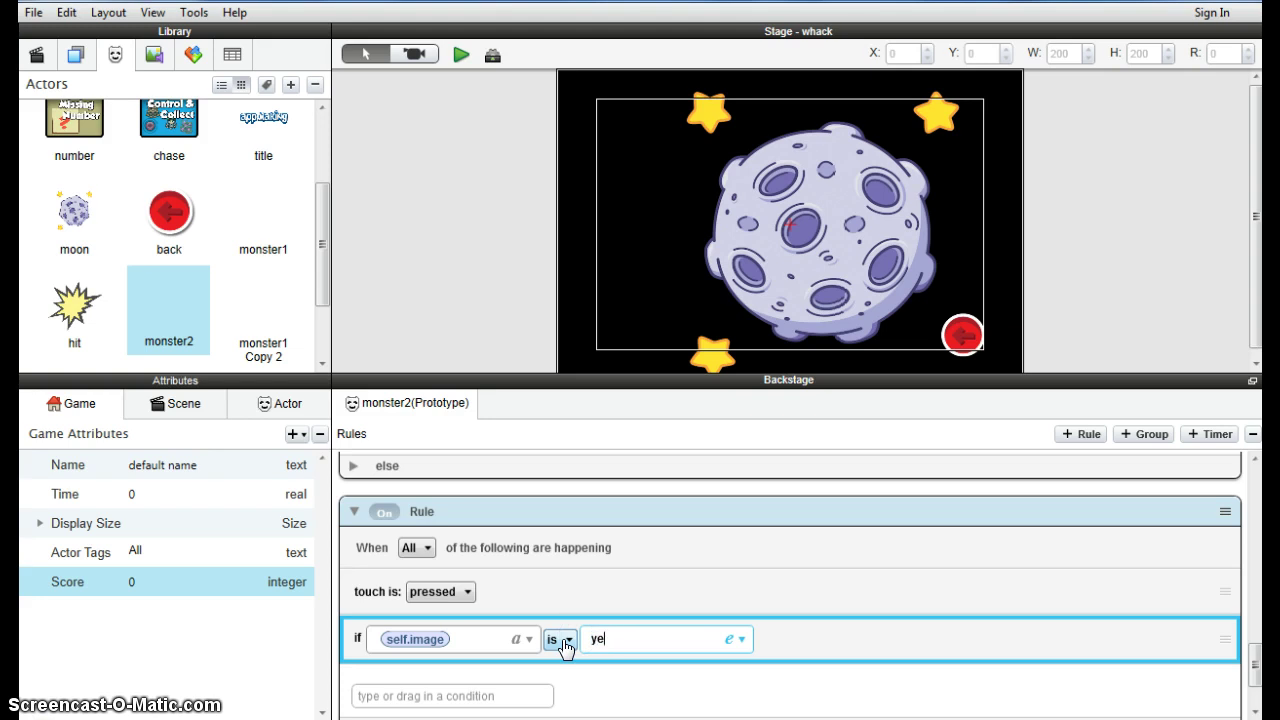
click(563, 648)
scroll(566, 666, down, 2)
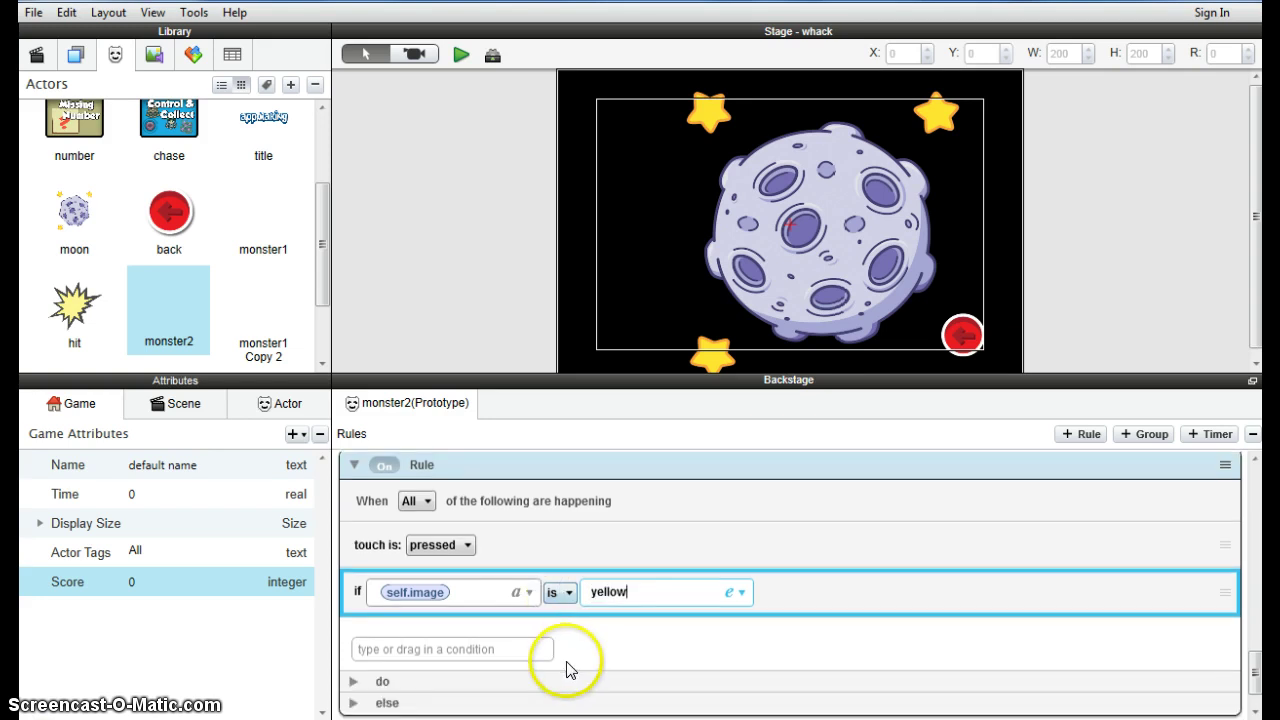
- Review the score, sound and spawn actions in monster2's touch-pressed rule
click(350, 633)
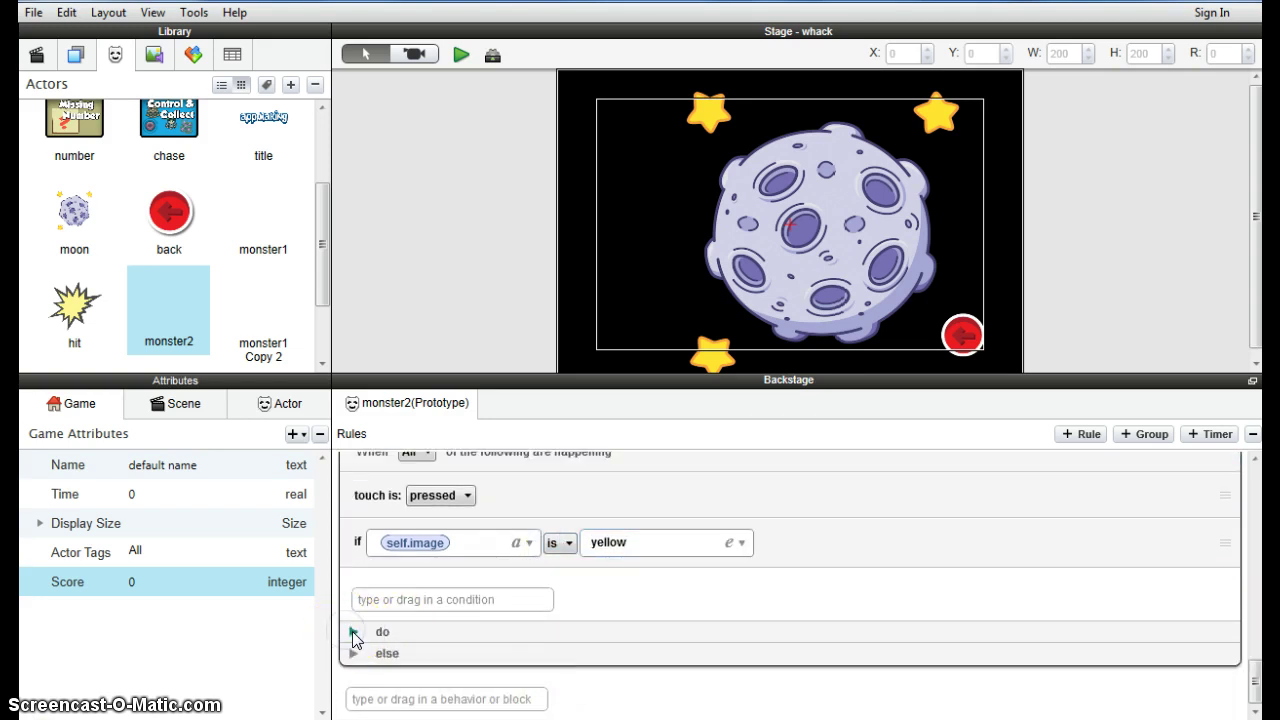
scroll(529, 600, down, 5)
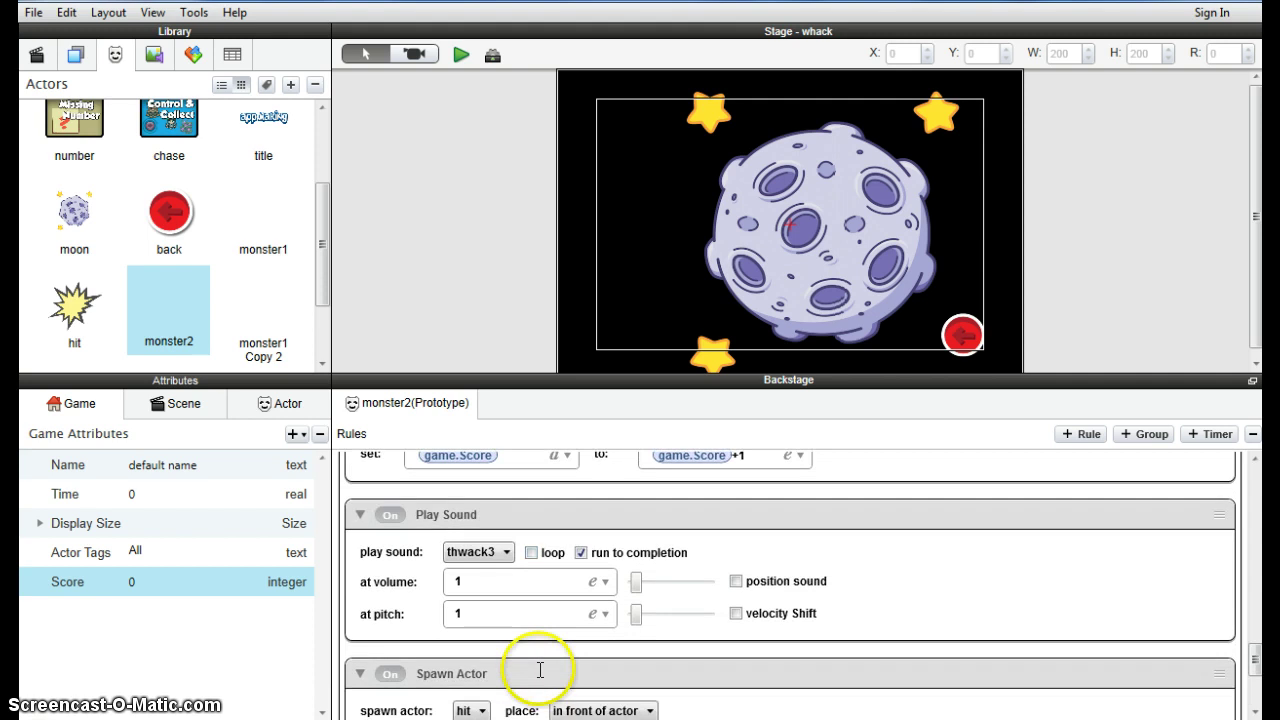
scroll(540, 670, down, 4)
scroll(540, 672, up, 1)
scroll(542, 676, down, 1)
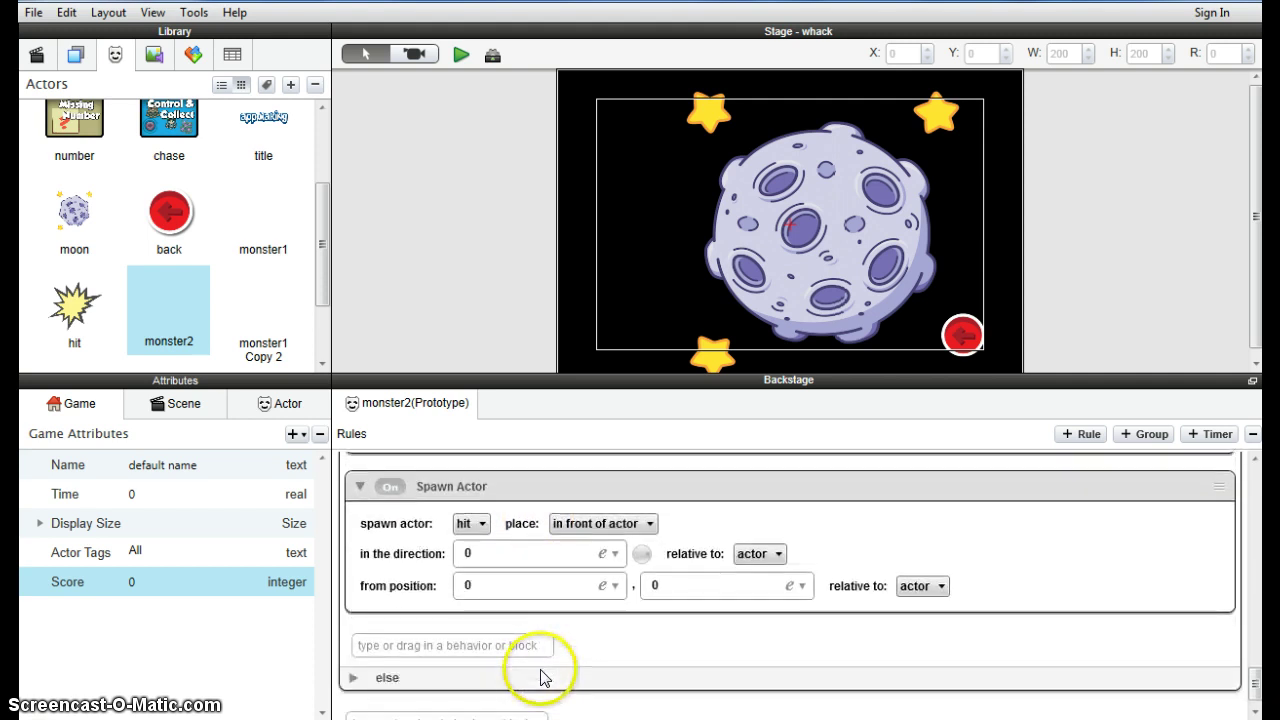
scroll(541, 675, down, 1)
scroll(543, 674, up, 8)
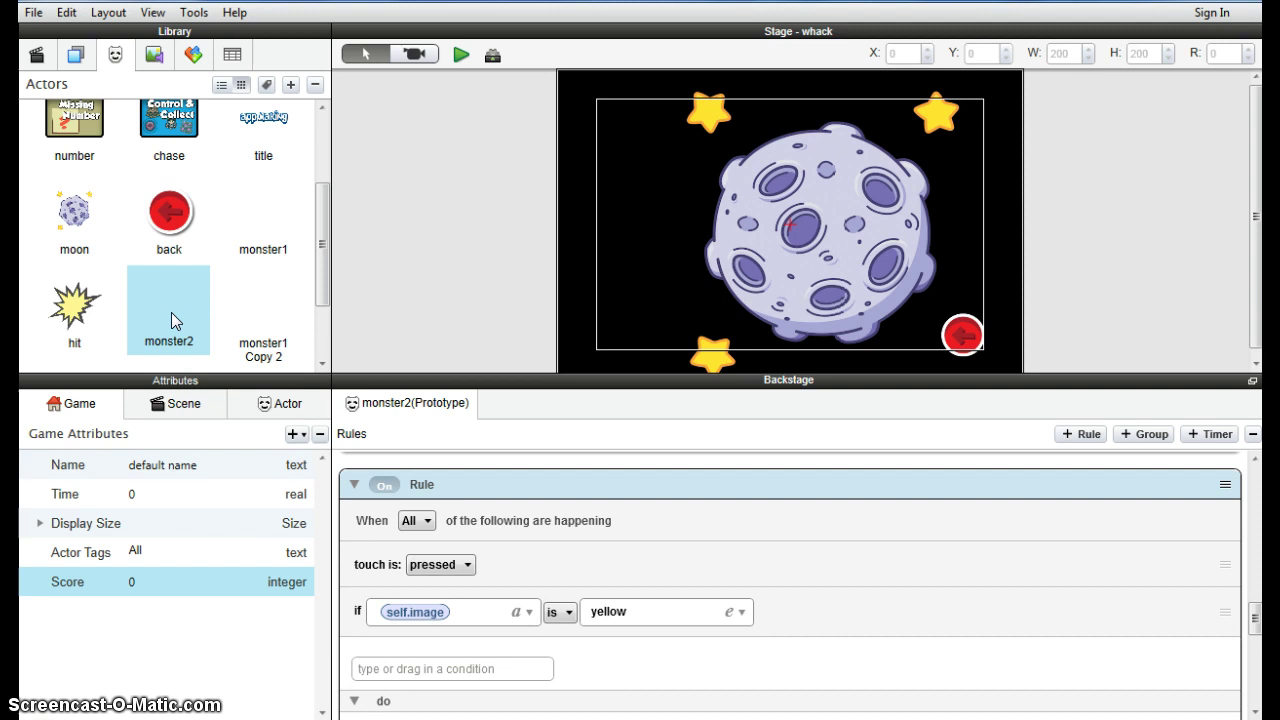
- Place monster2 on the stage and fit it over the moon's upper-right crater at about 40 by 42, near X 336, Y 195
drag(171, 312, 745, 211)
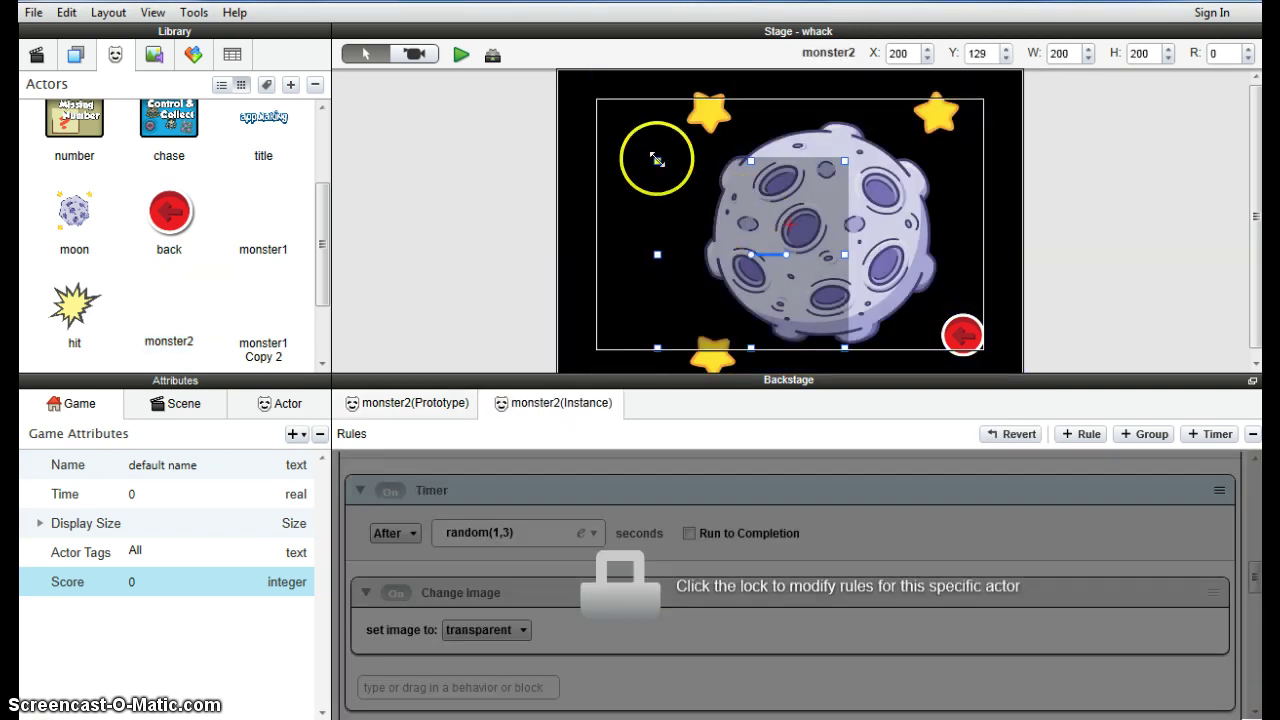
drag(657, 159, 889, 198)
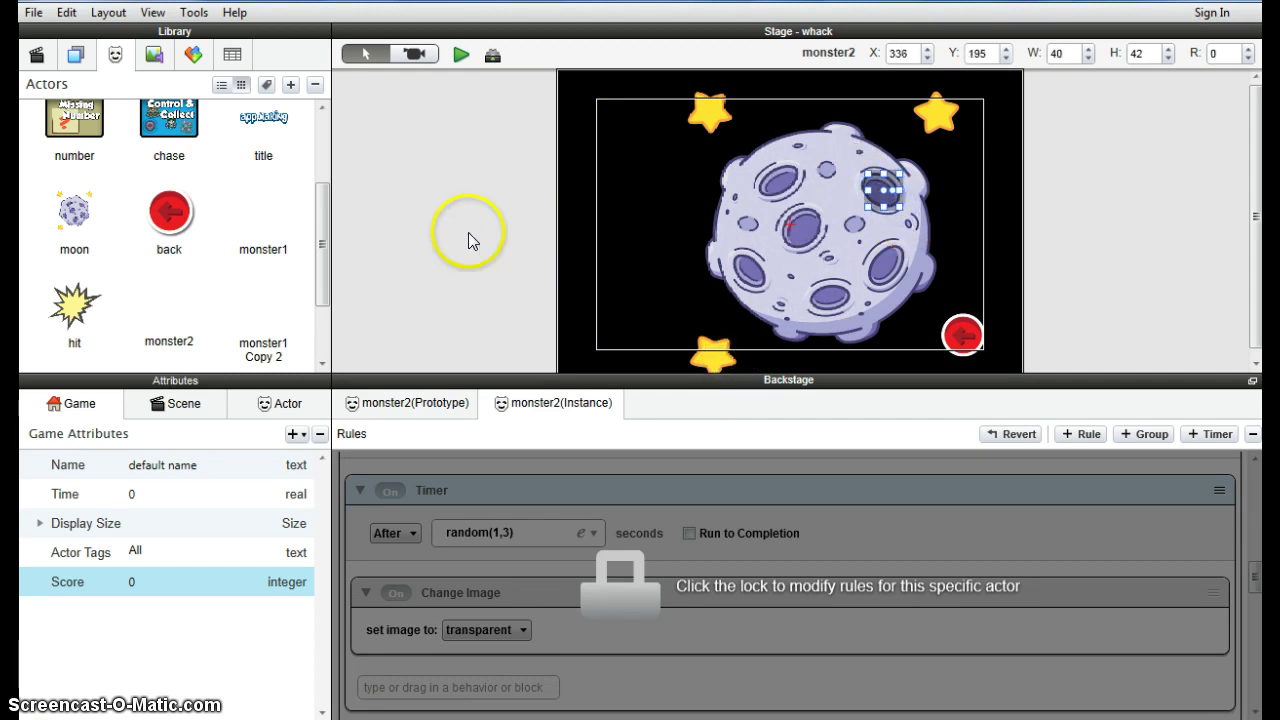
- Open the rules of the monster1 Copy 2 actor
drag(323, 293, 322, 330)
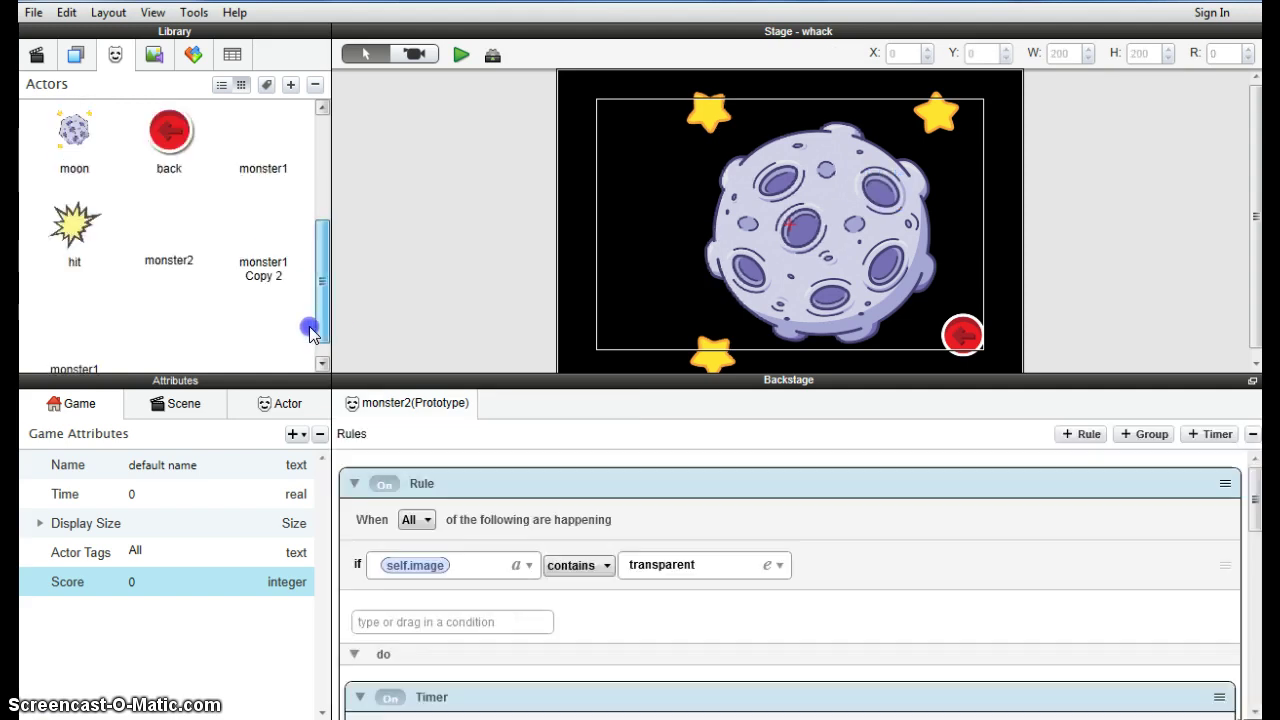
click(250, 276)
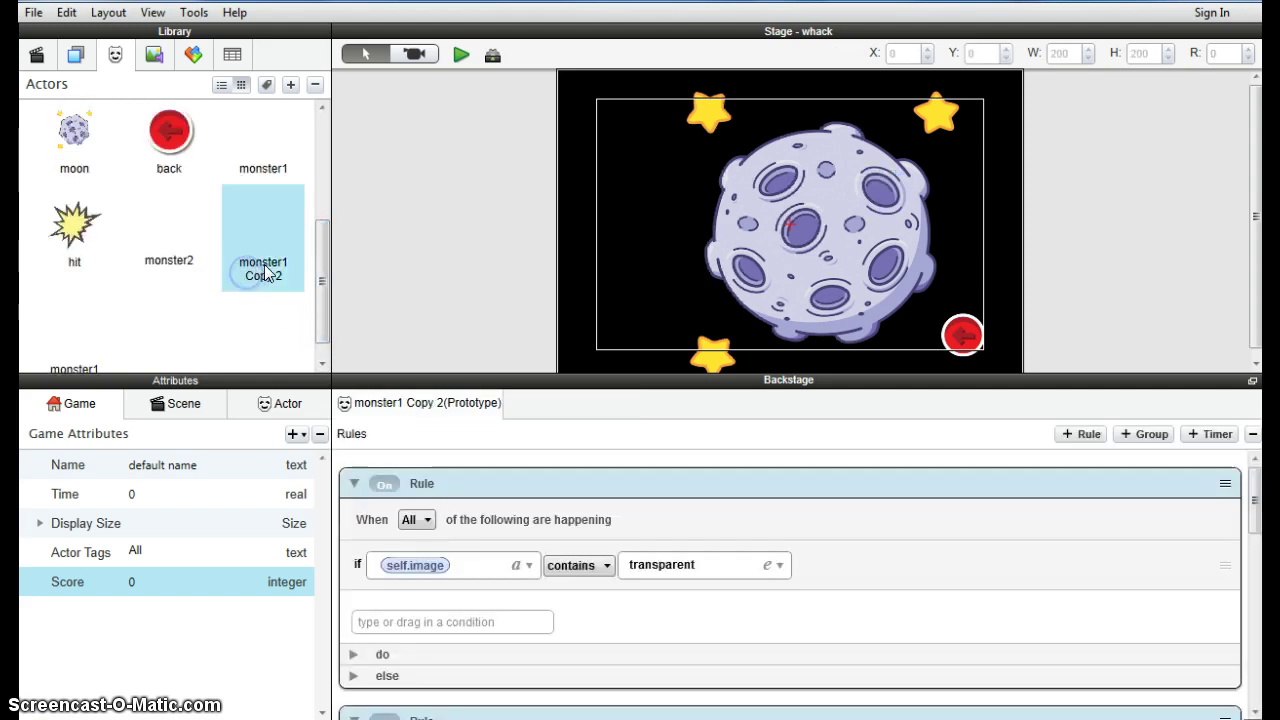
scroll(491, 566, down, 3)
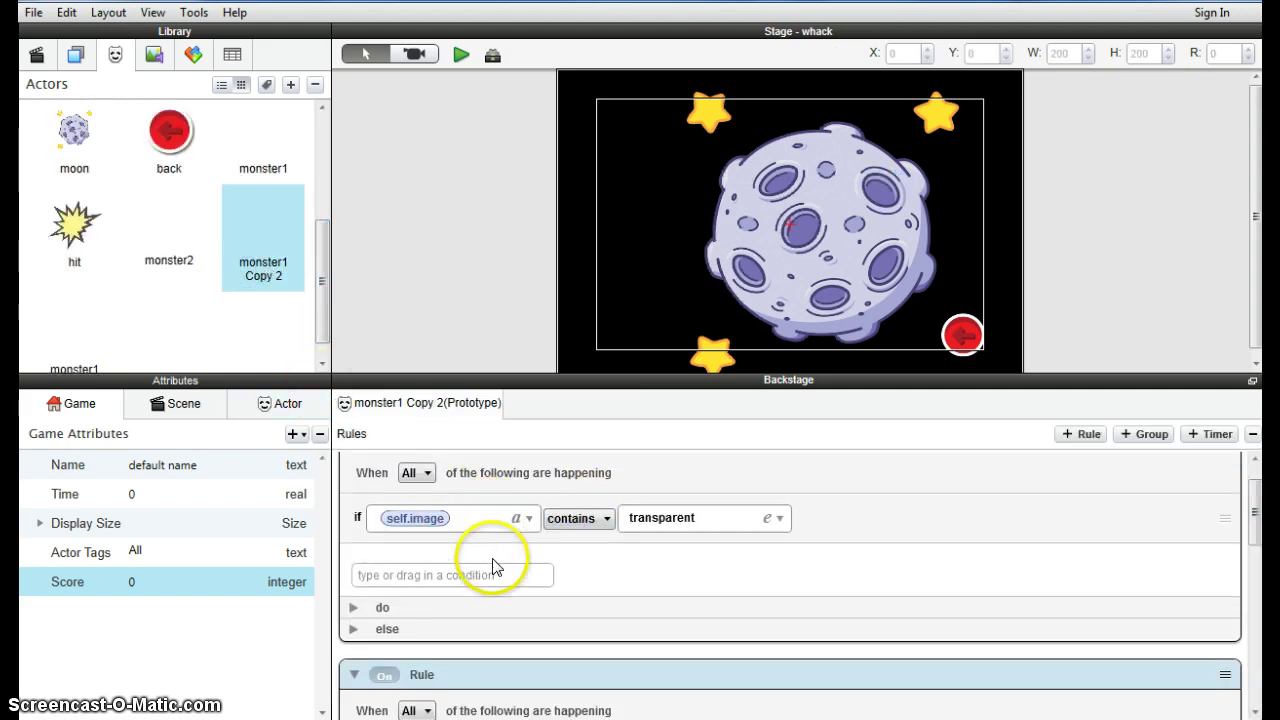
scroll(493, 566, down, 1)
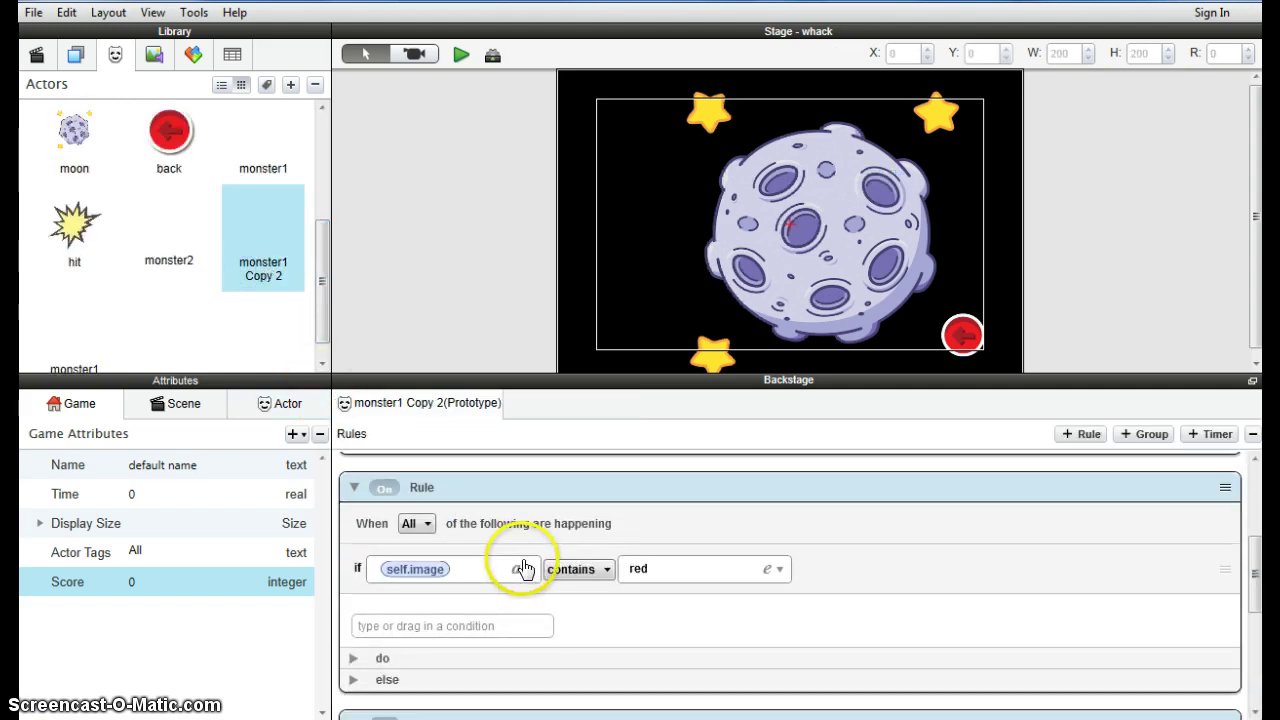
click(779, 570)
click(677, 537)
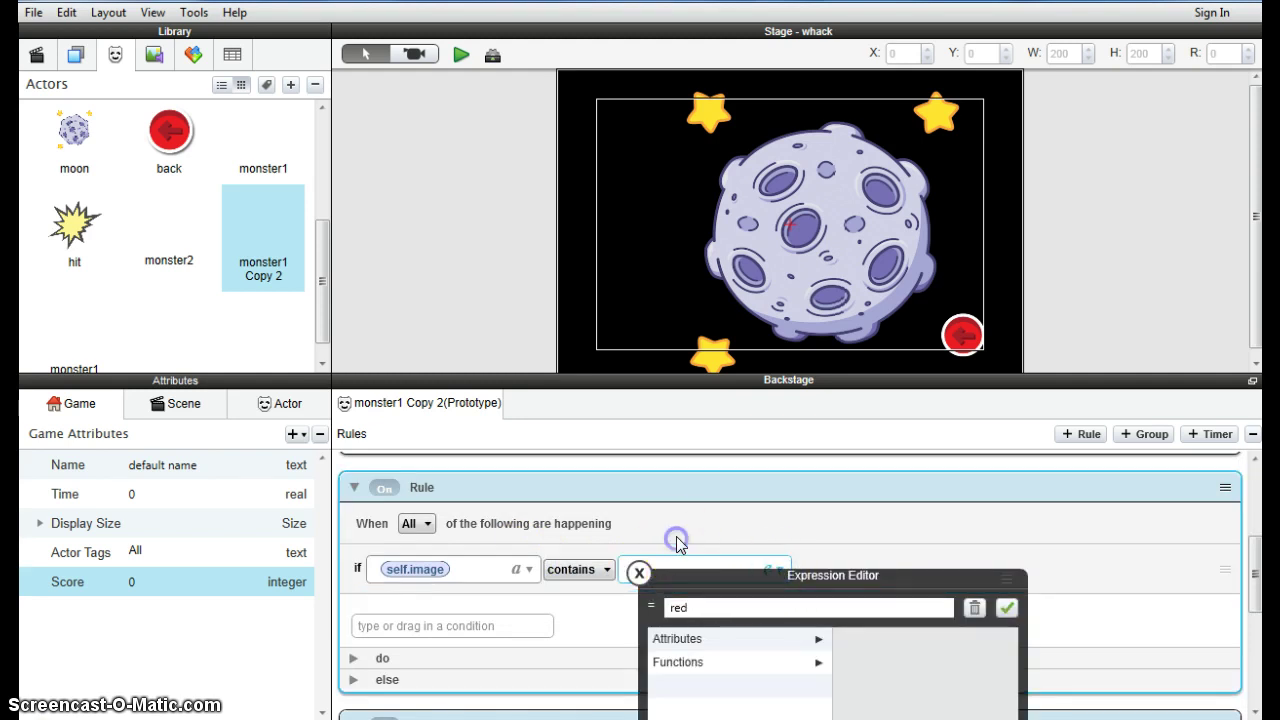
click(640, 575)
scroll(566, 558, up, 3)
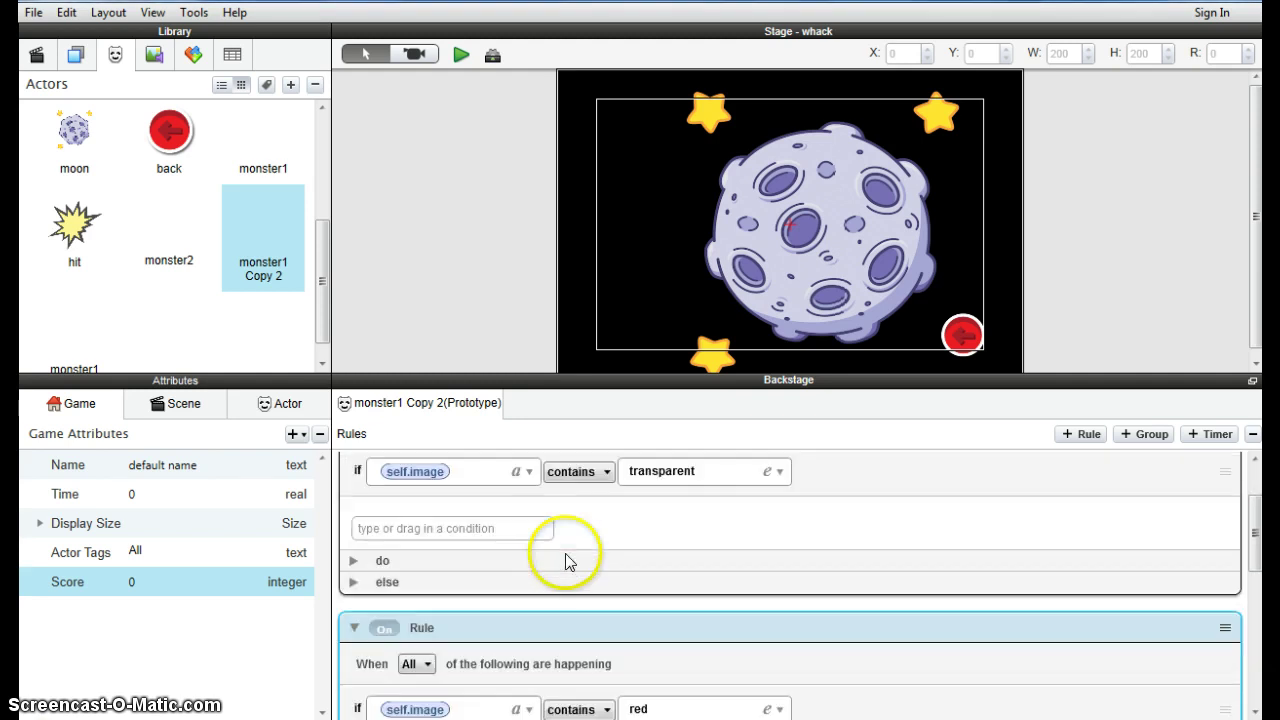
scroll(558, 560, up, 1)
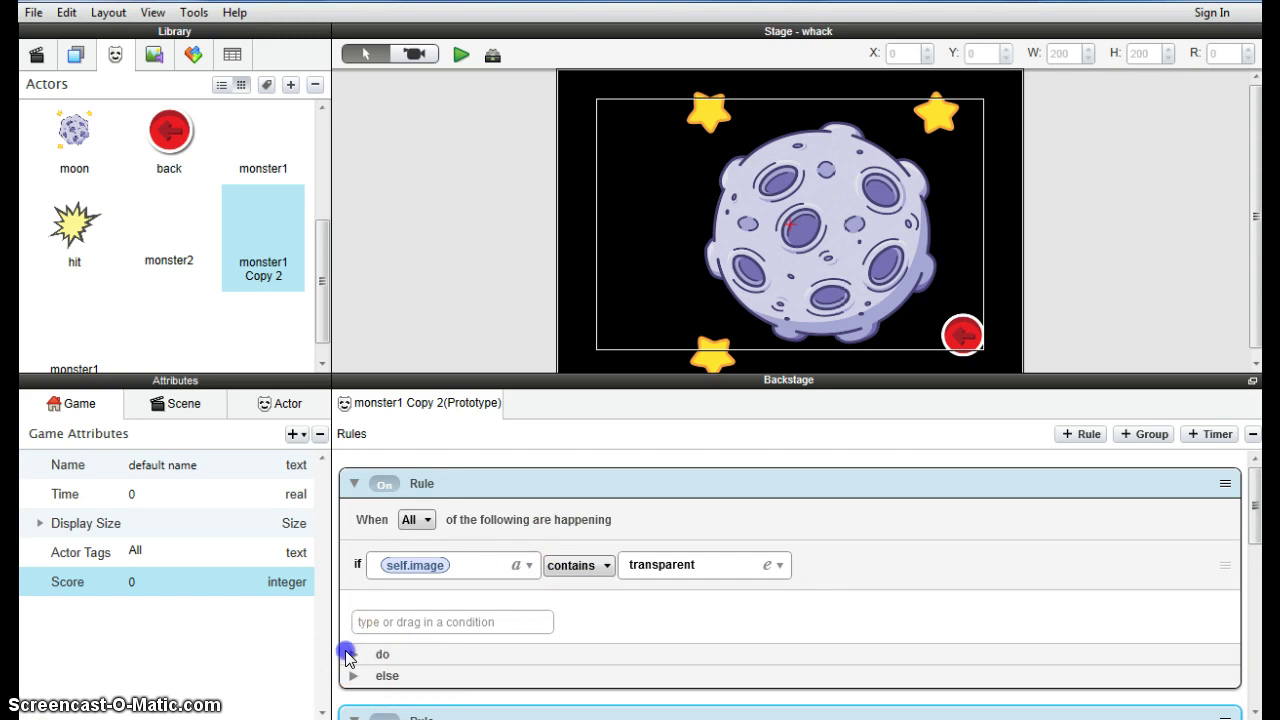
- Set the Change Image action inside the first rule's random(3, 7) timer to violet
click(353, 654)
scroll(470, 625, down, 4)
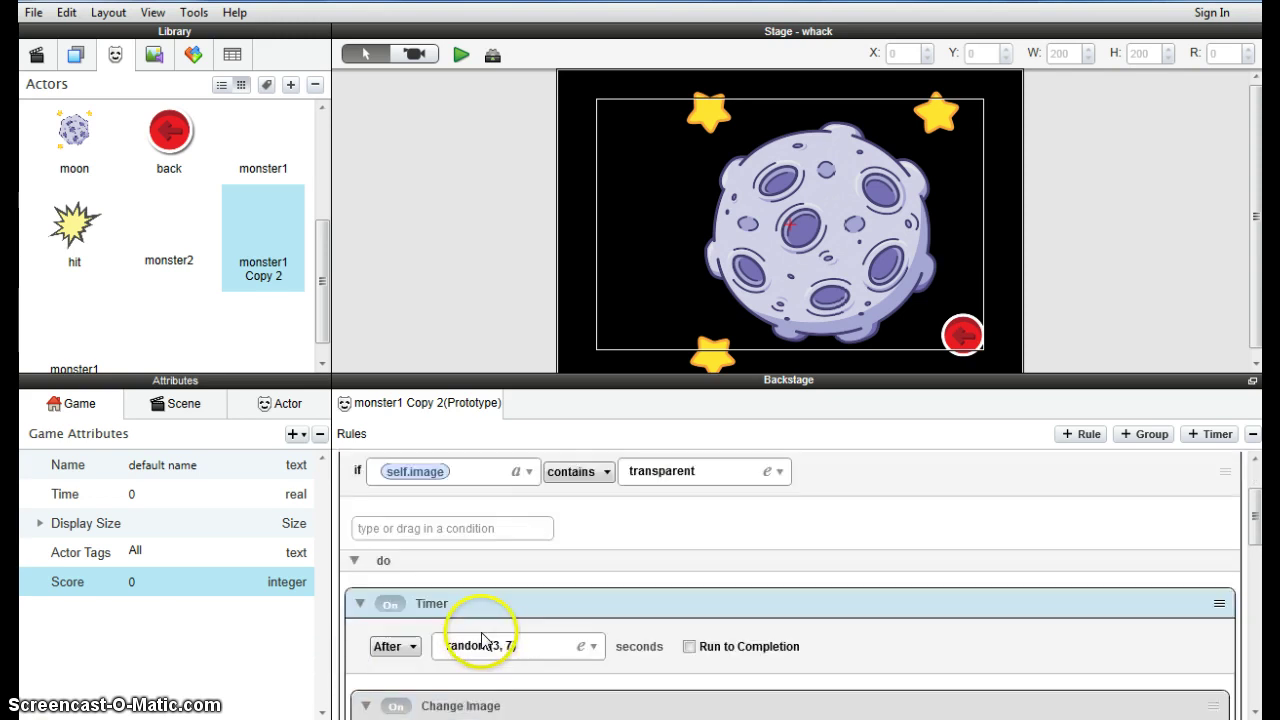
click(457, 648)
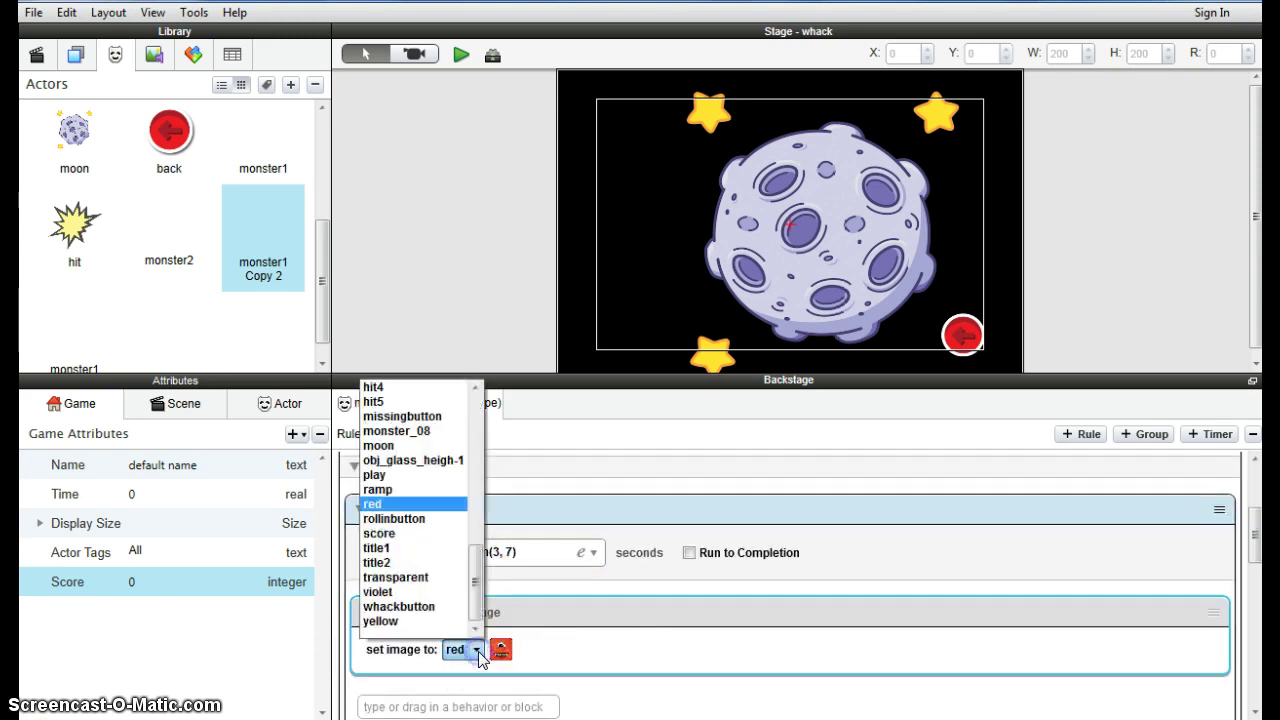
click(391, 594)
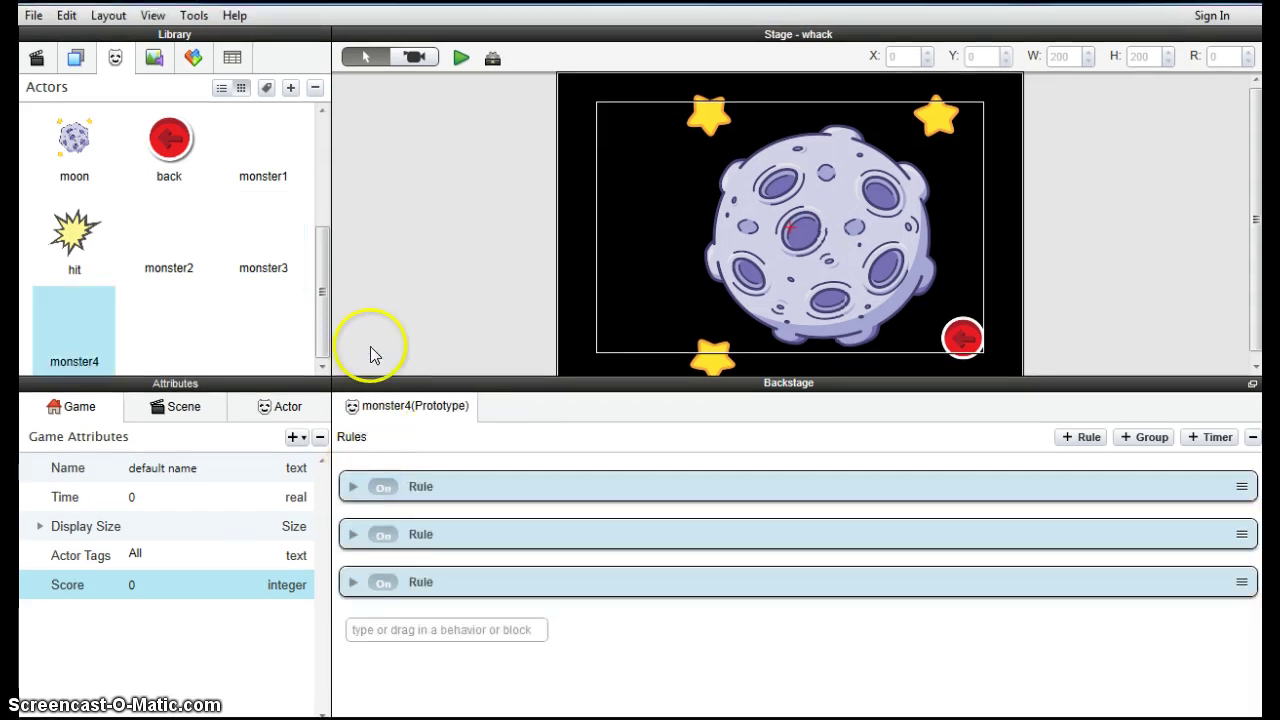
- Look through the monster1, monster2, monster3 and monster4 actors and their rules one after another
click(267, 259)
click(175, 262)
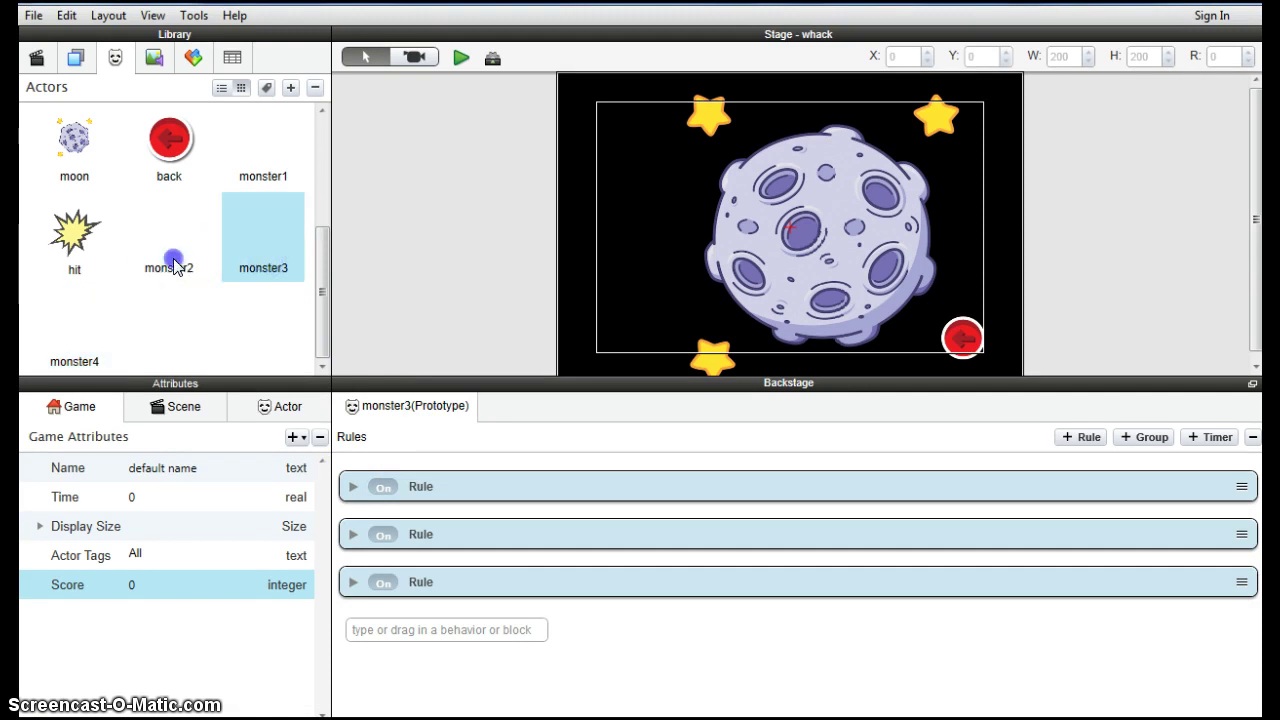
click(264, 172)
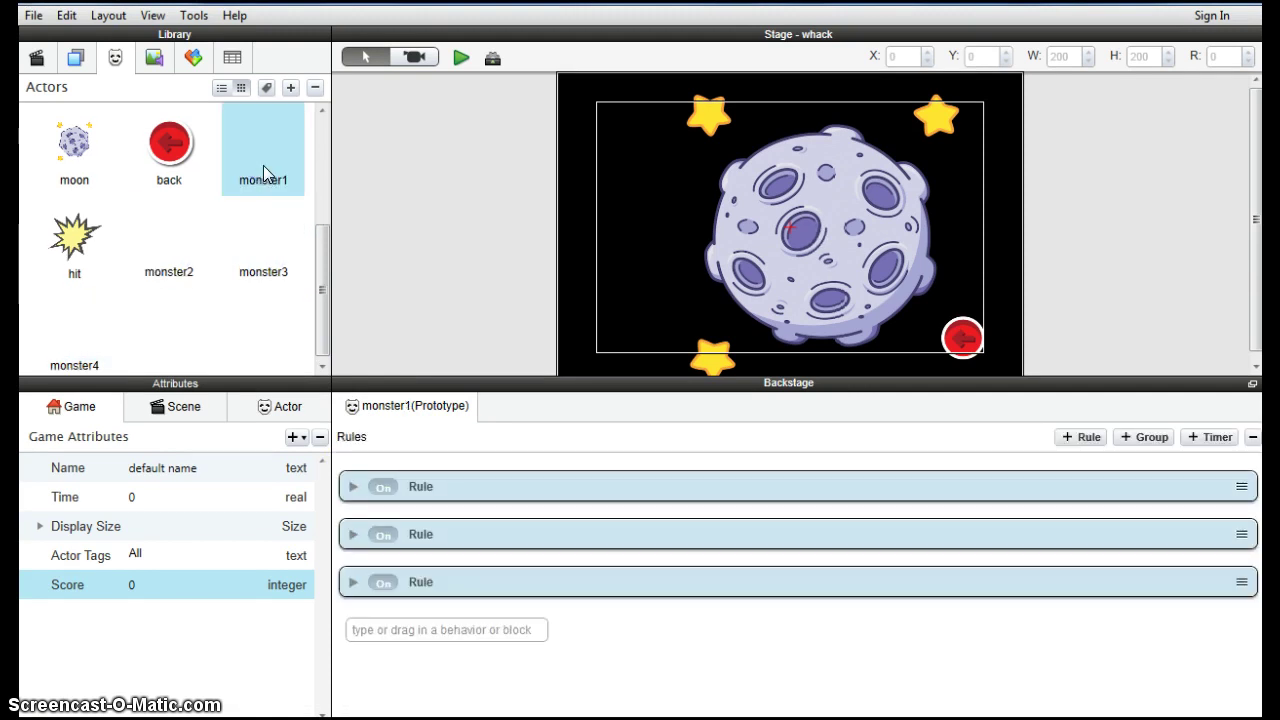
click(266, 254)
click(163, 266)
click(90, 354)
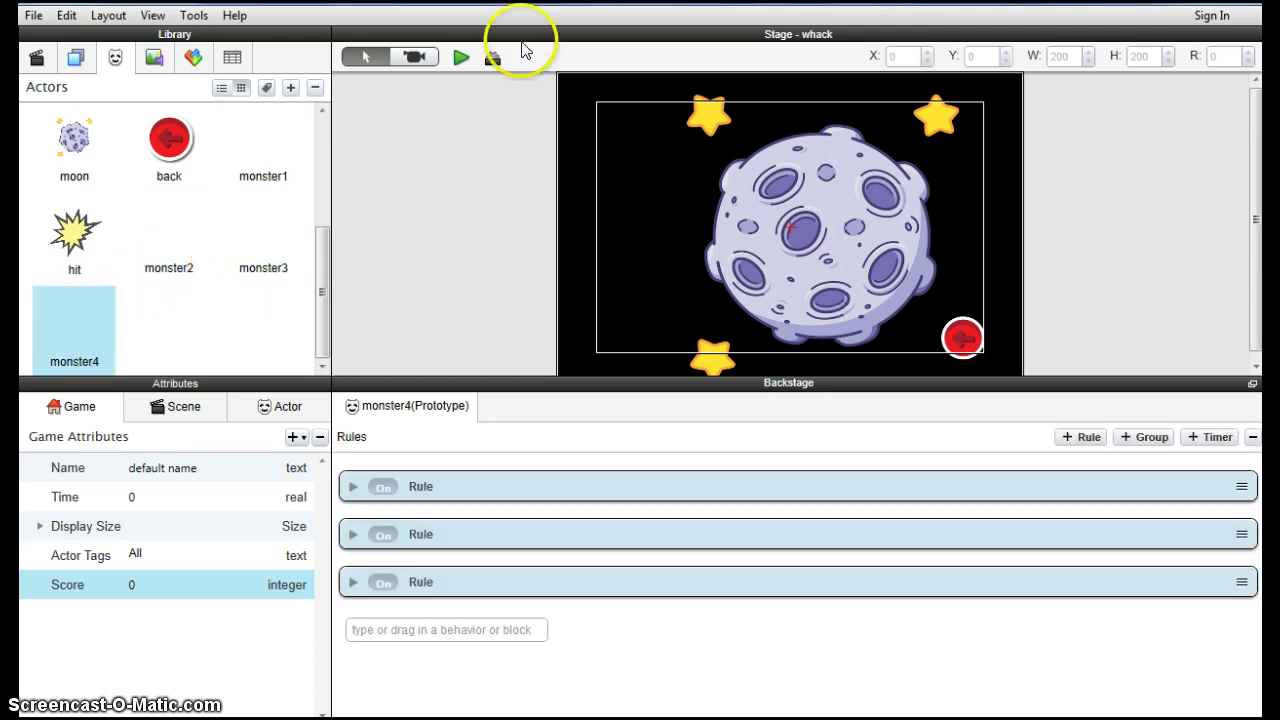
- Preview the game, play Monster Whack by hitting monsters in the moon's craters, and return to the editor
click(459, 59)
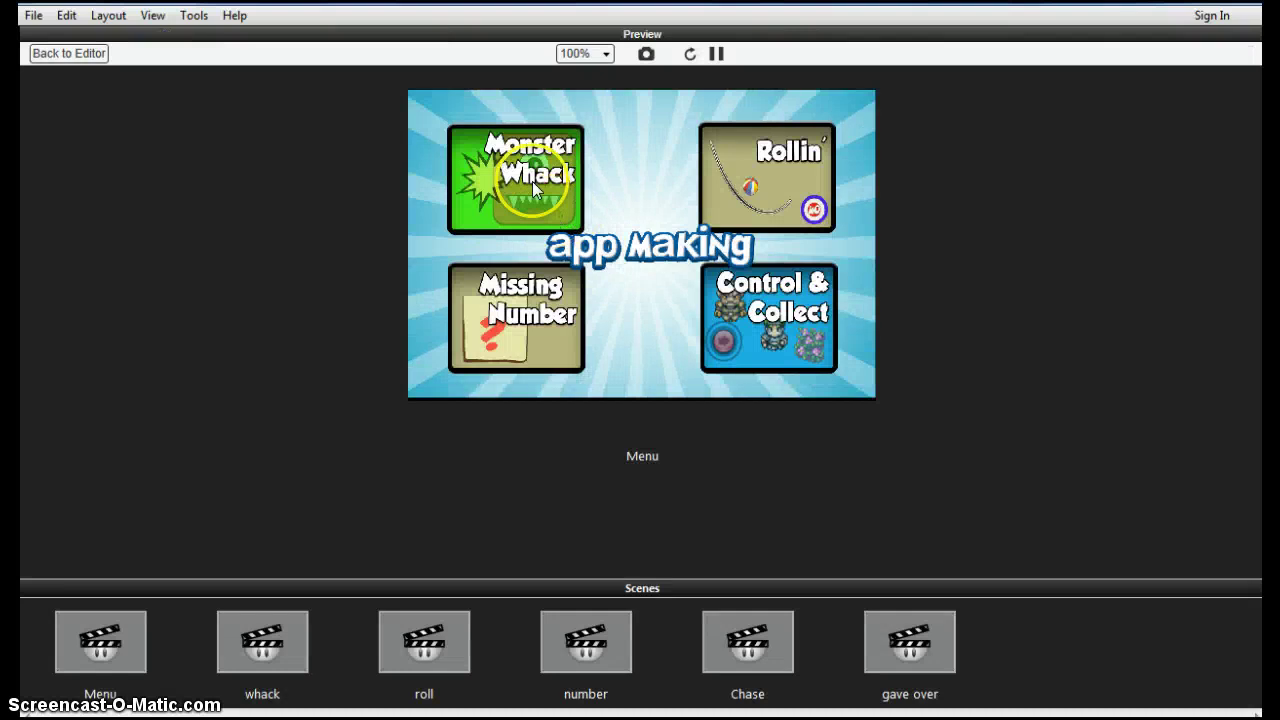
click(531, 180)
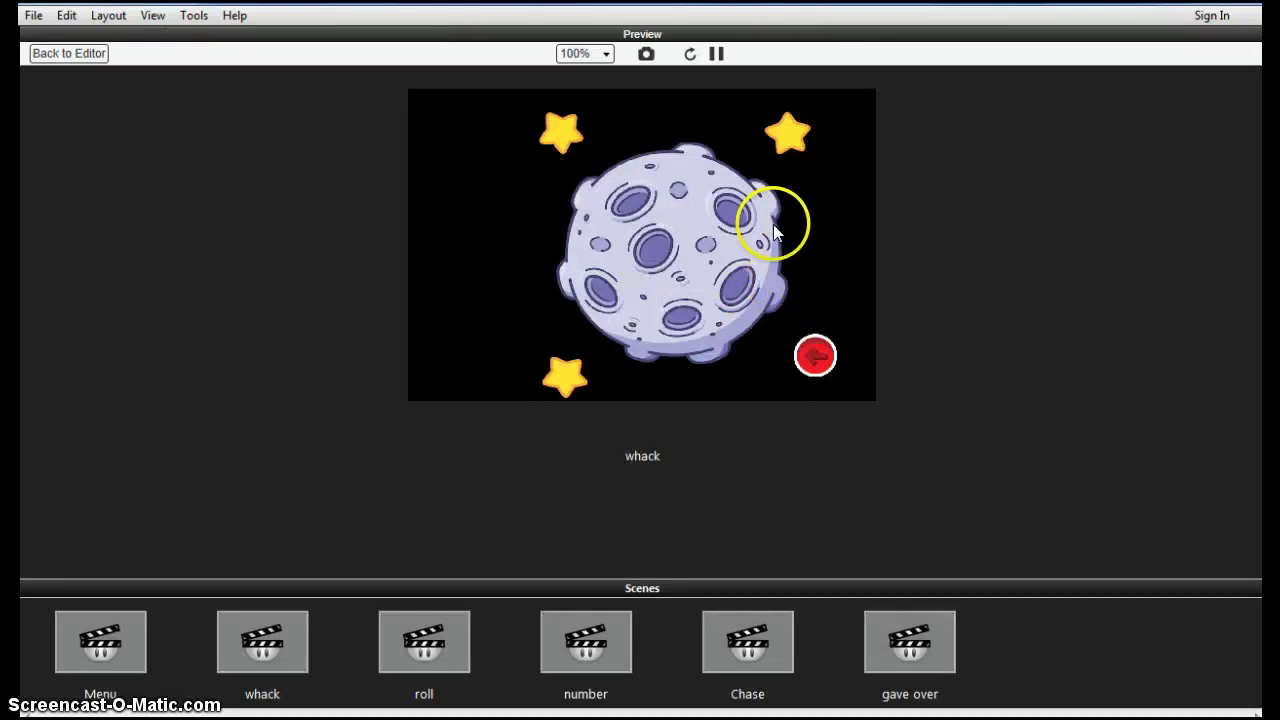
click(737, 285)
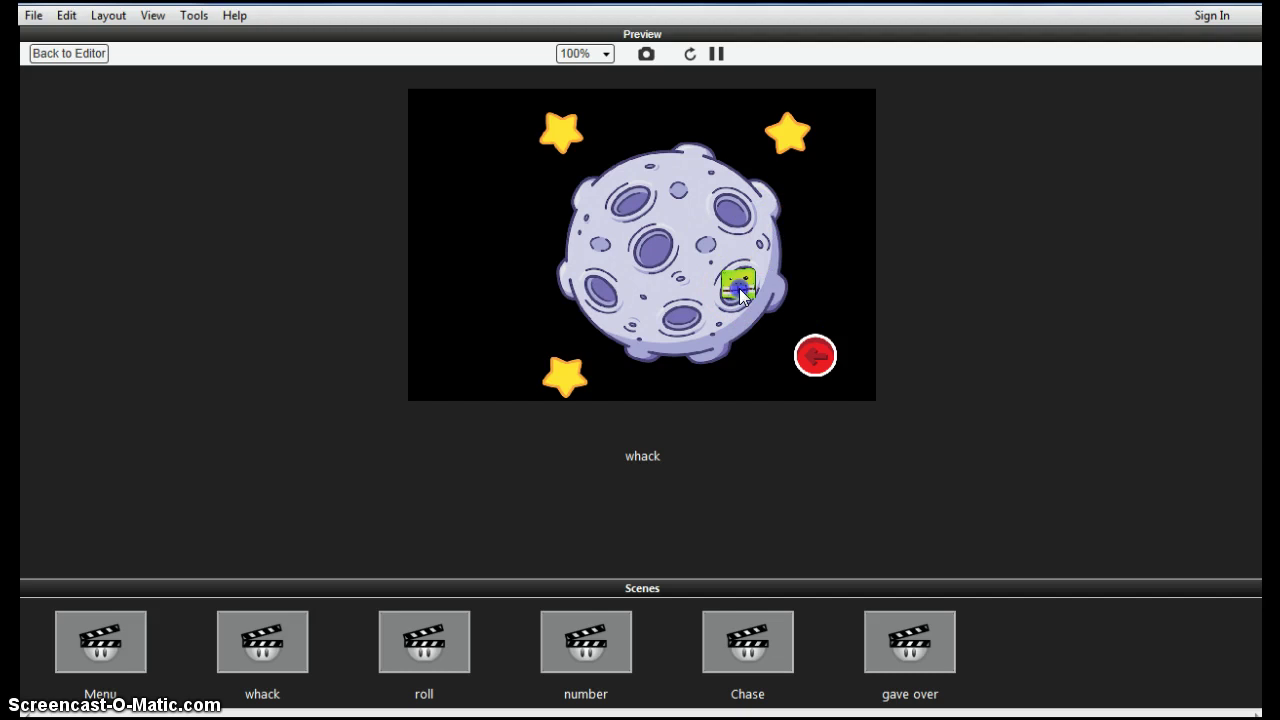
click(601, 203)
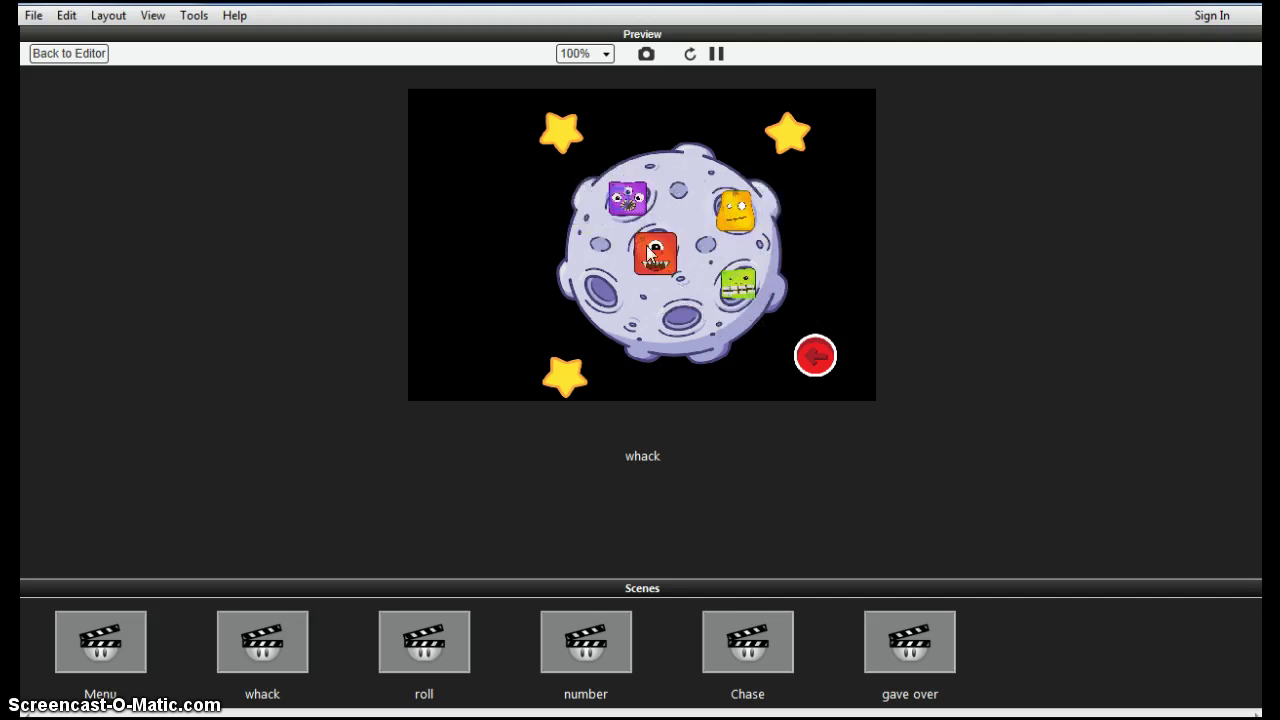
click(742, 206)
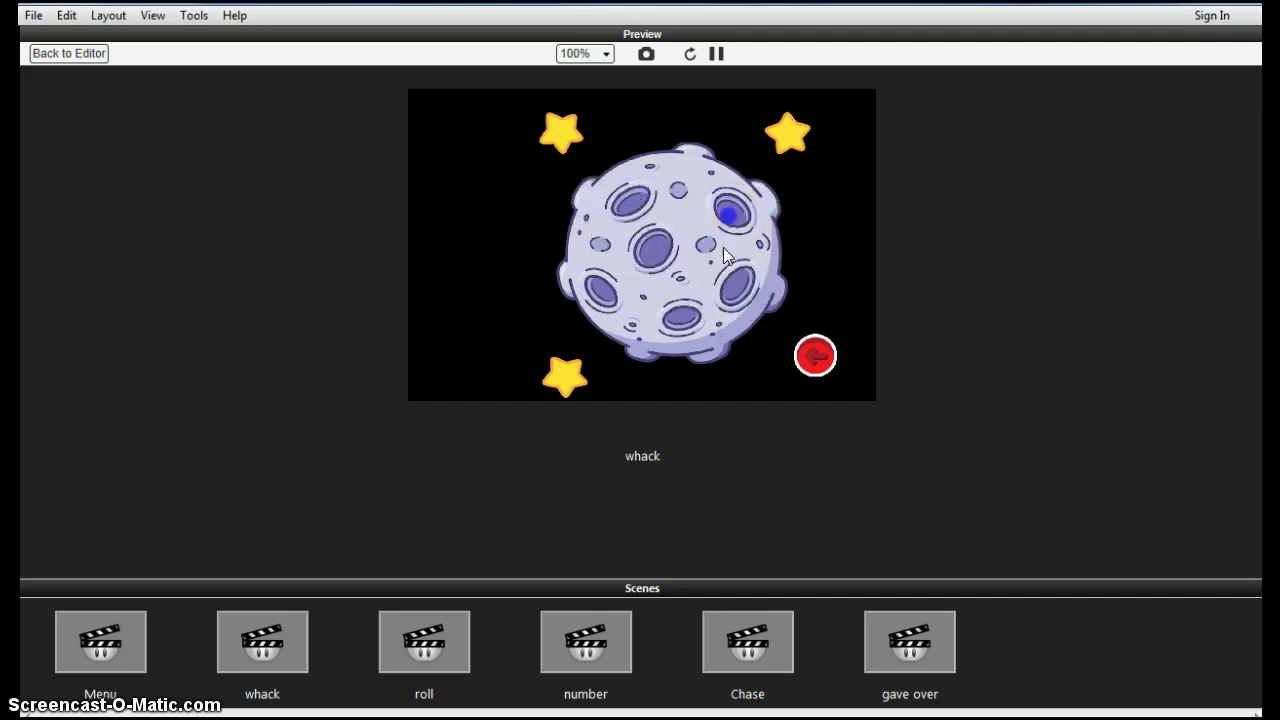
click(685, 318)
click(600, 303)
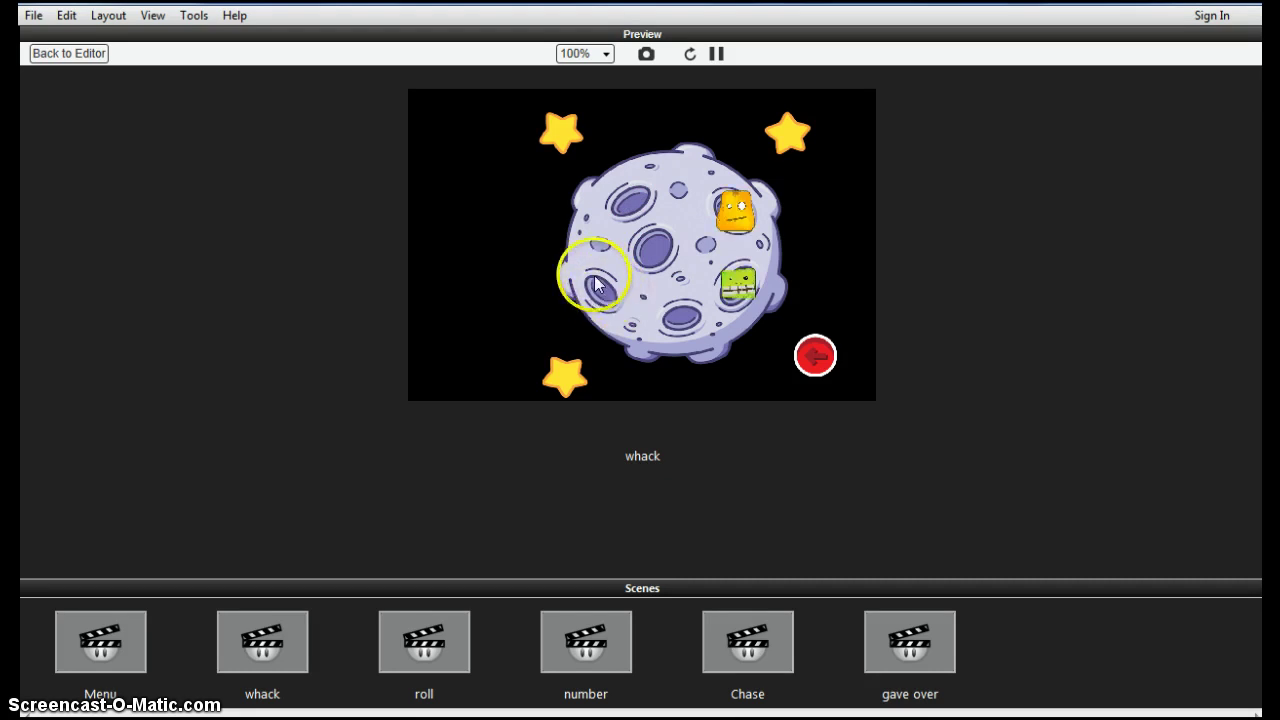
click(64, 53)
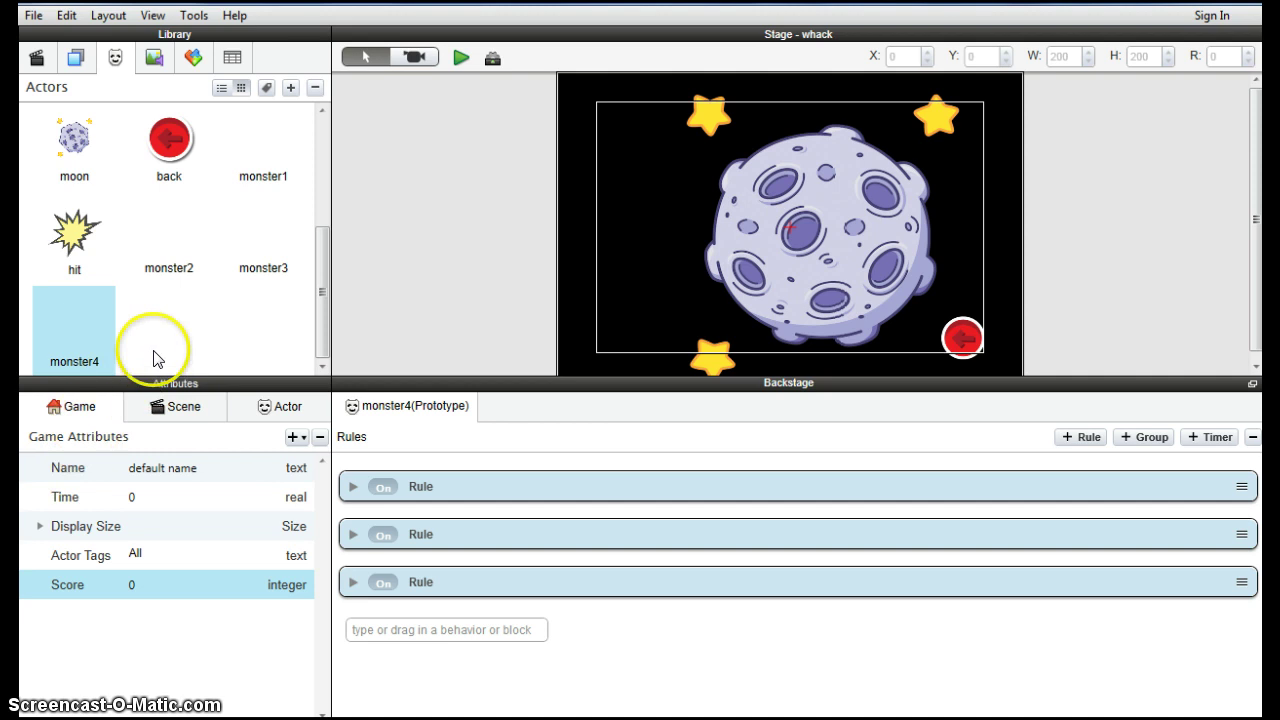
- Create a new actor in the library and name it score
click(245, 410)
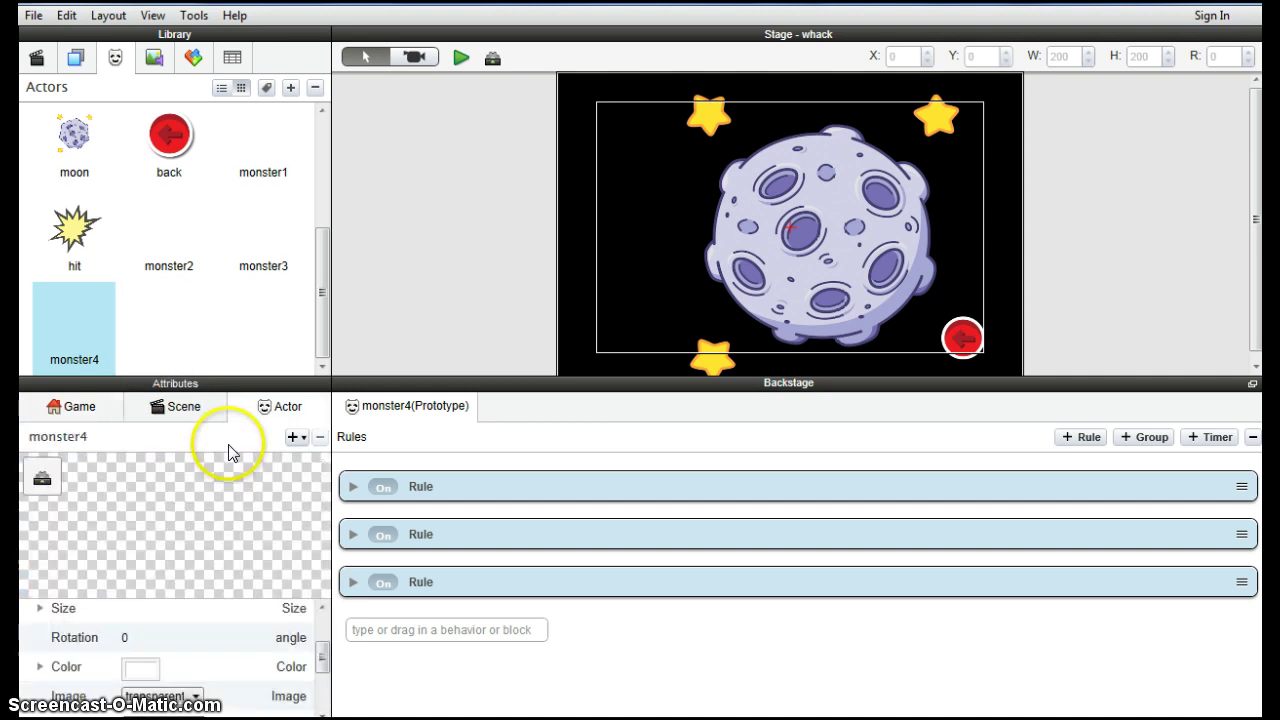
click(290, 88)
double_click(170, 358)
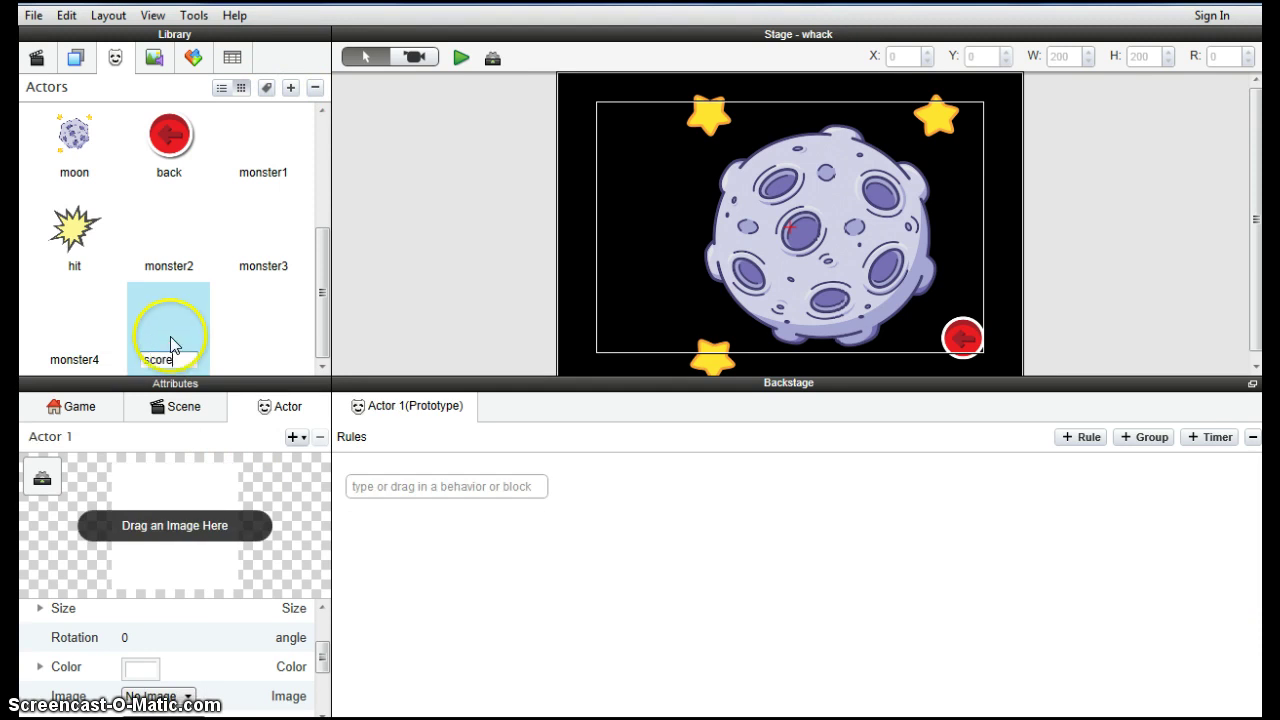
- Assign the score image to the score actor and add a Display Text behavior to its rules
click(155, 60)
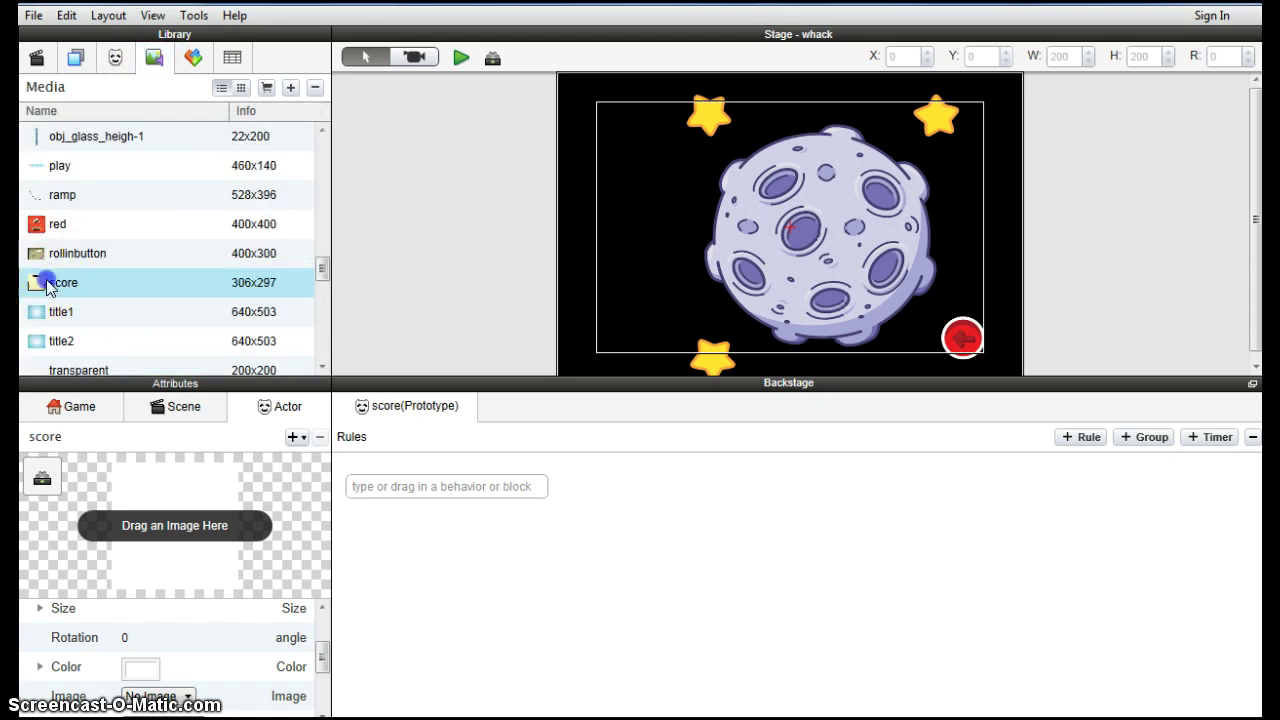
drag(40, 282, 183, 486)
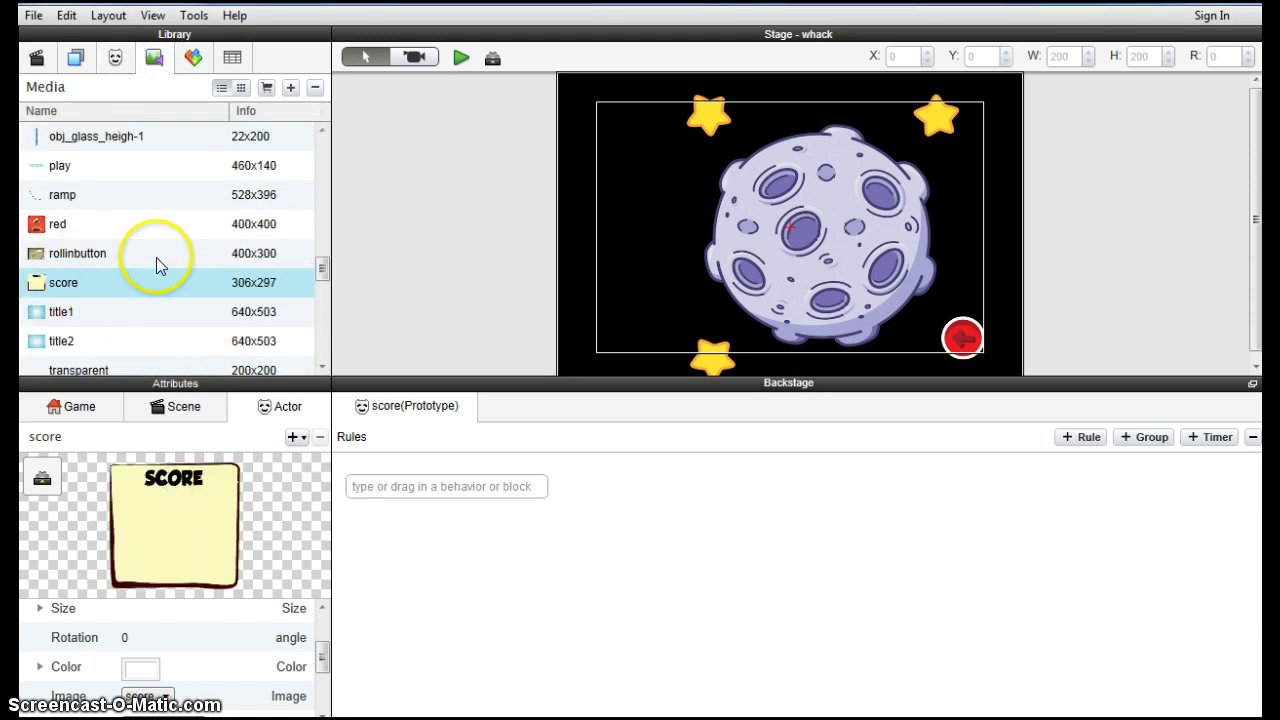
click(193, 58)
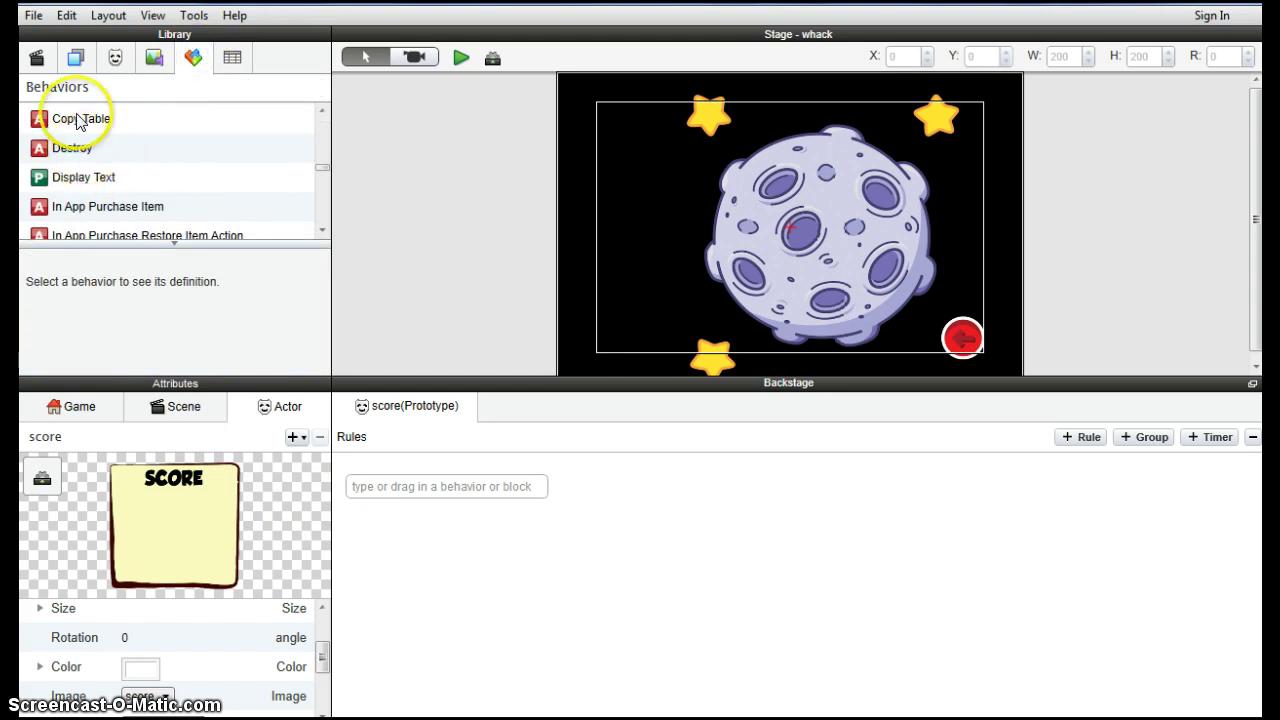
drag(72, 177, 378, 466)
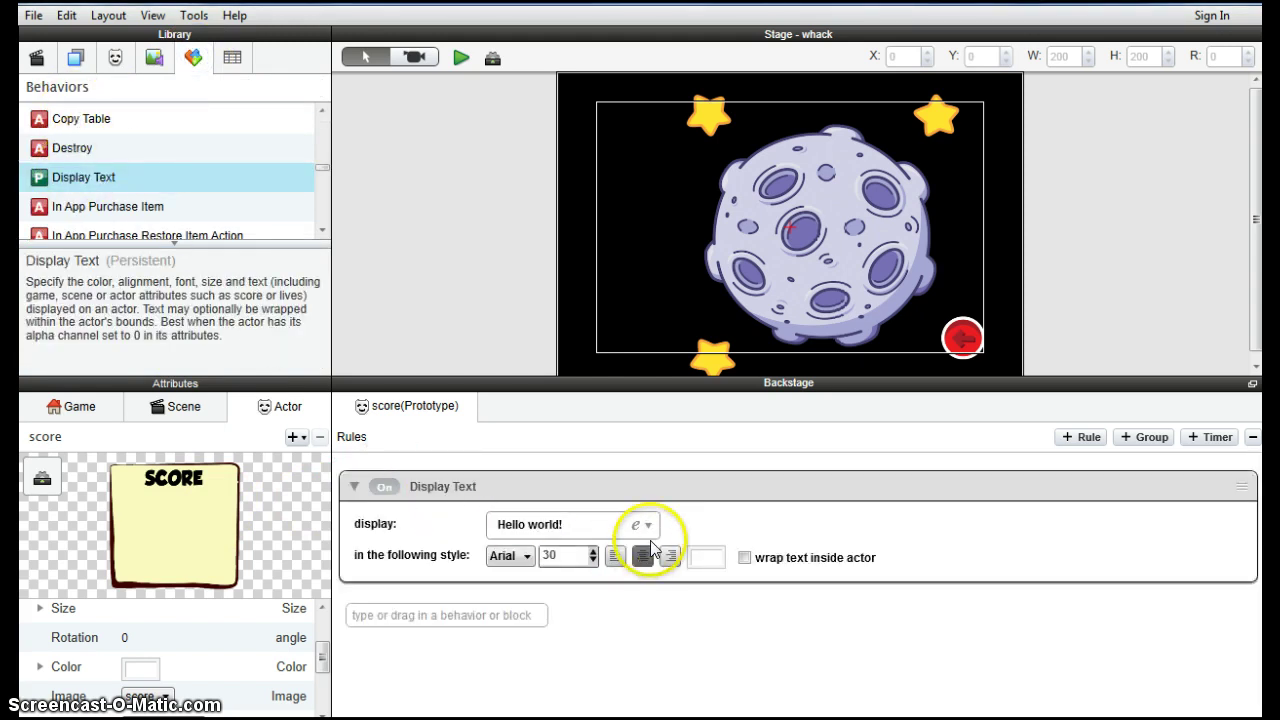
click(646, 525)
drag(709, 534, 660, 352)
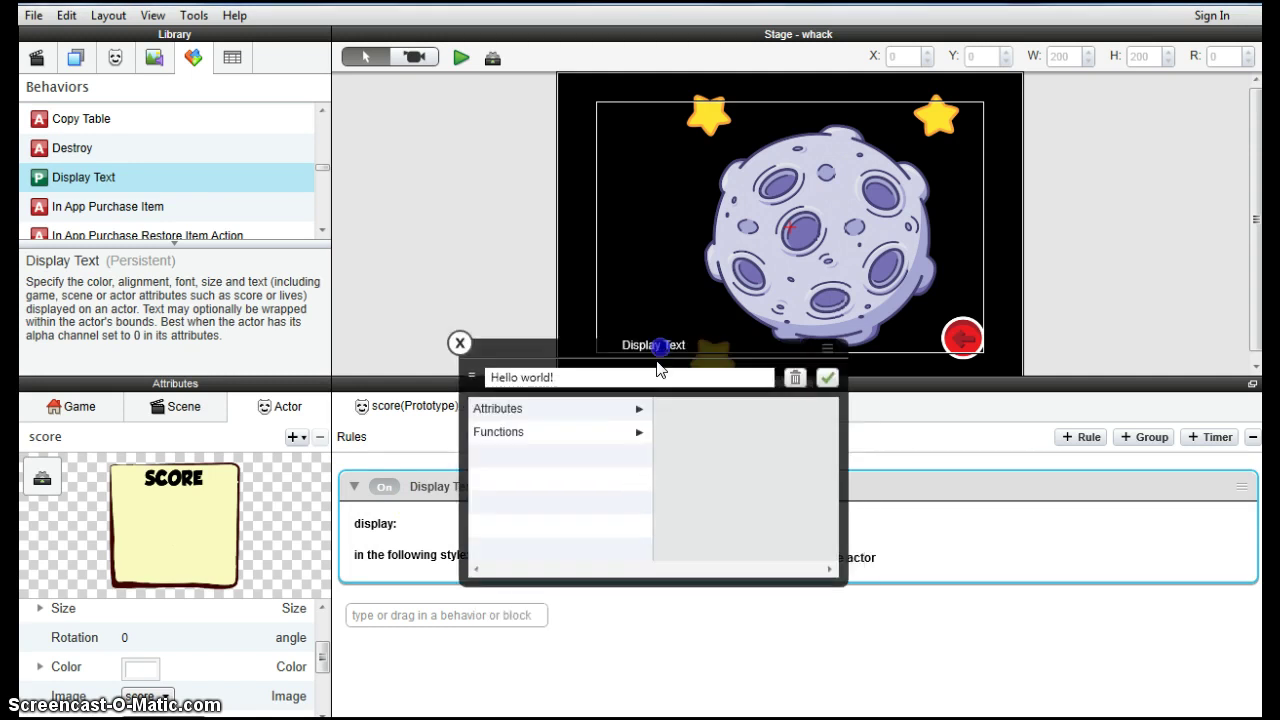
triple_click(626, 385)
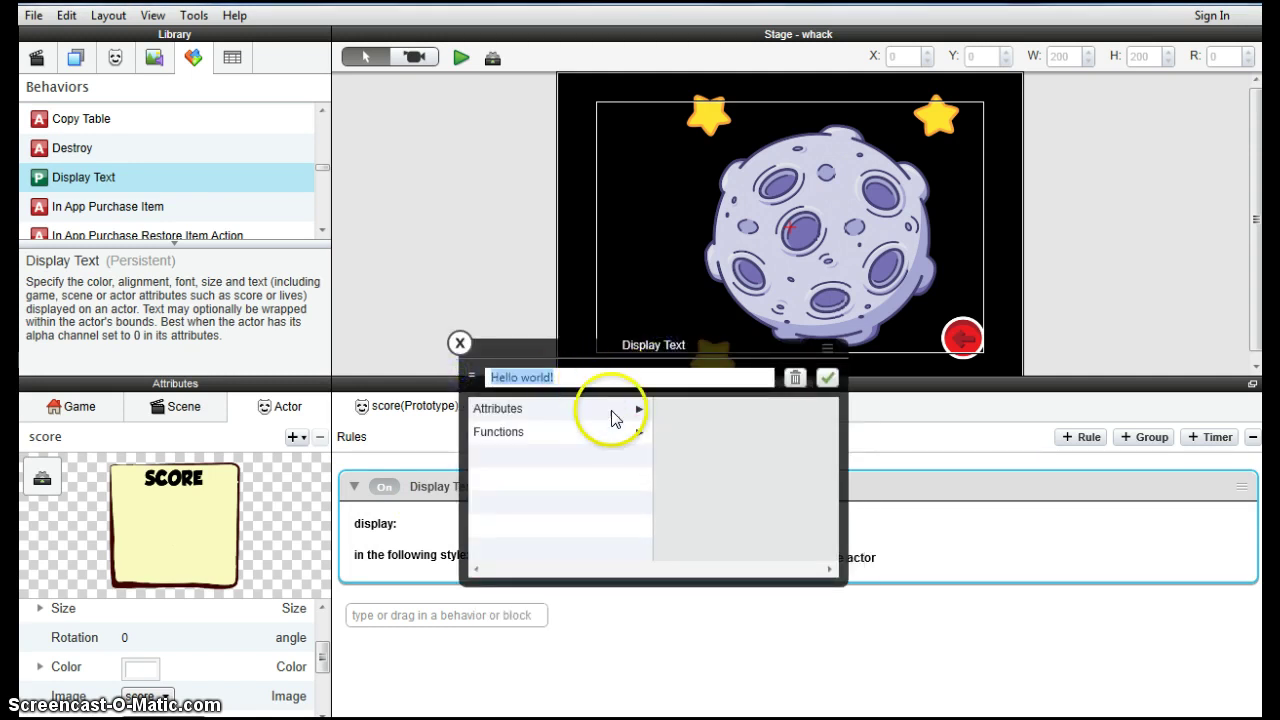
key(BackSpace)
click(627, 409)
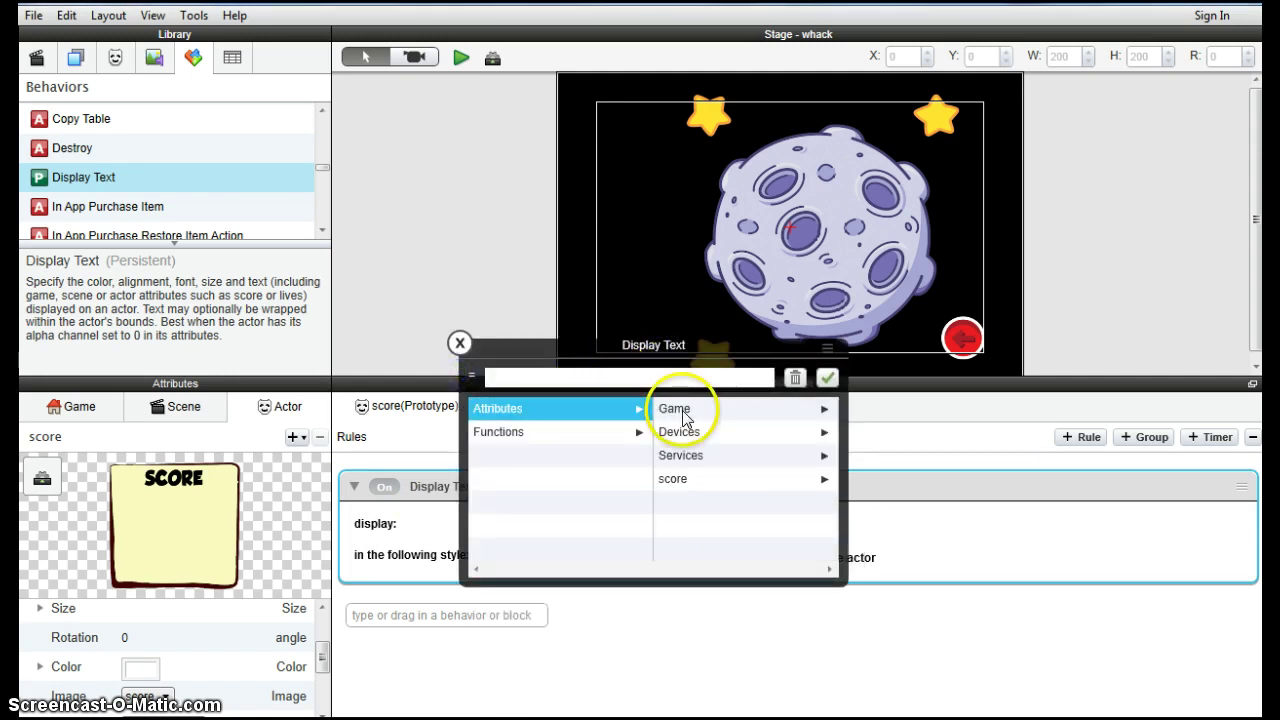
click(683, 418)
click(680, 504)
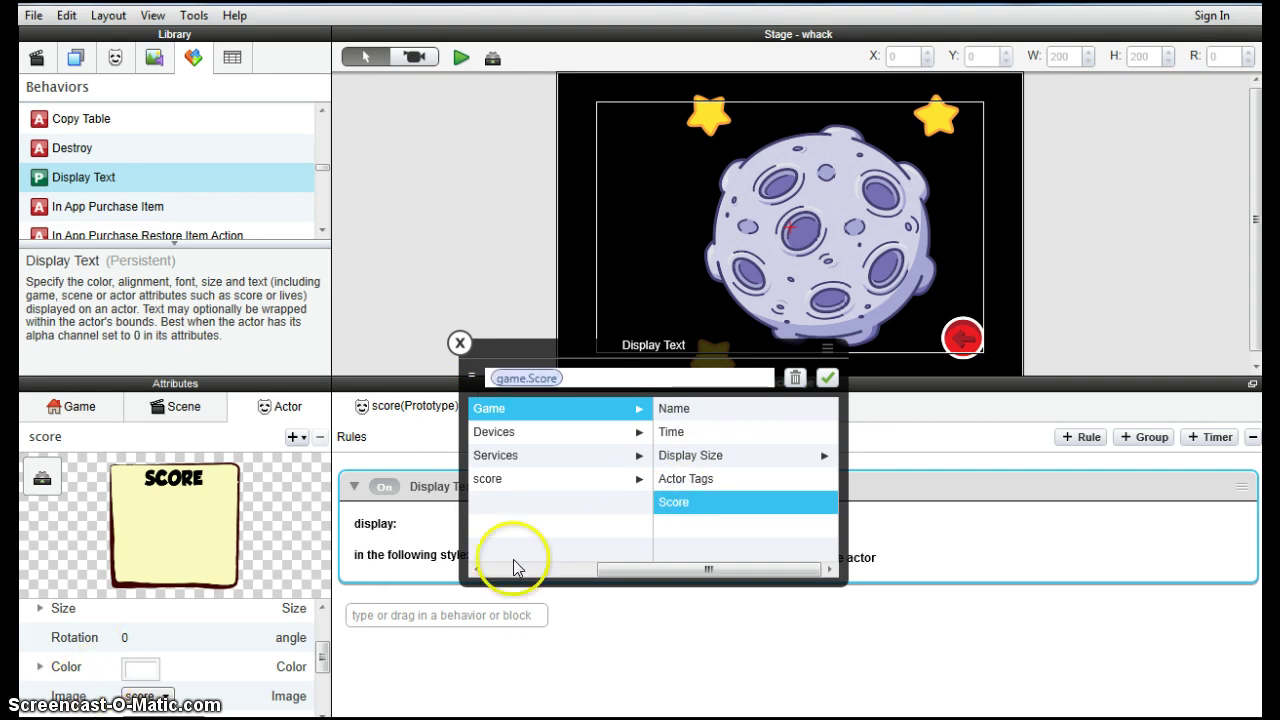
click(459, 343)
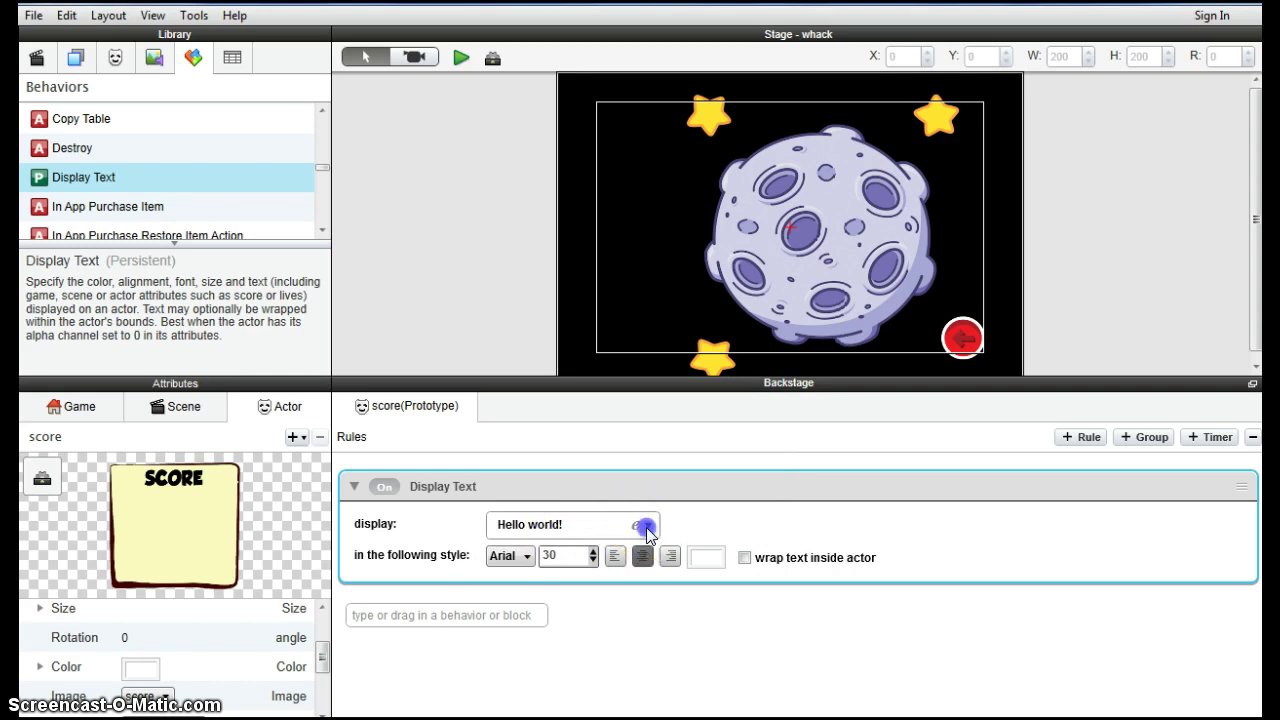
- Replace the default text in the score actor's Display Text behavior with the game's Score attribute
click(645, 528)
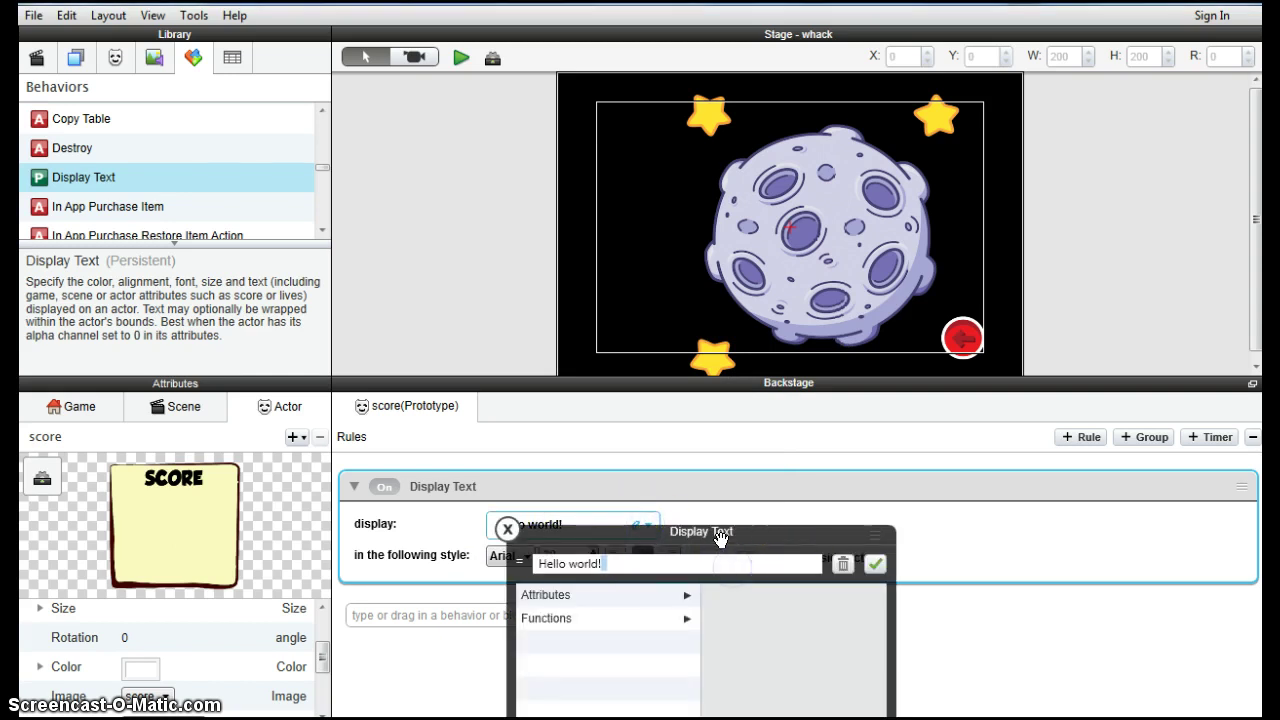
drag(720, 538, 668, 449)
drag(550, 478, 483, 472)
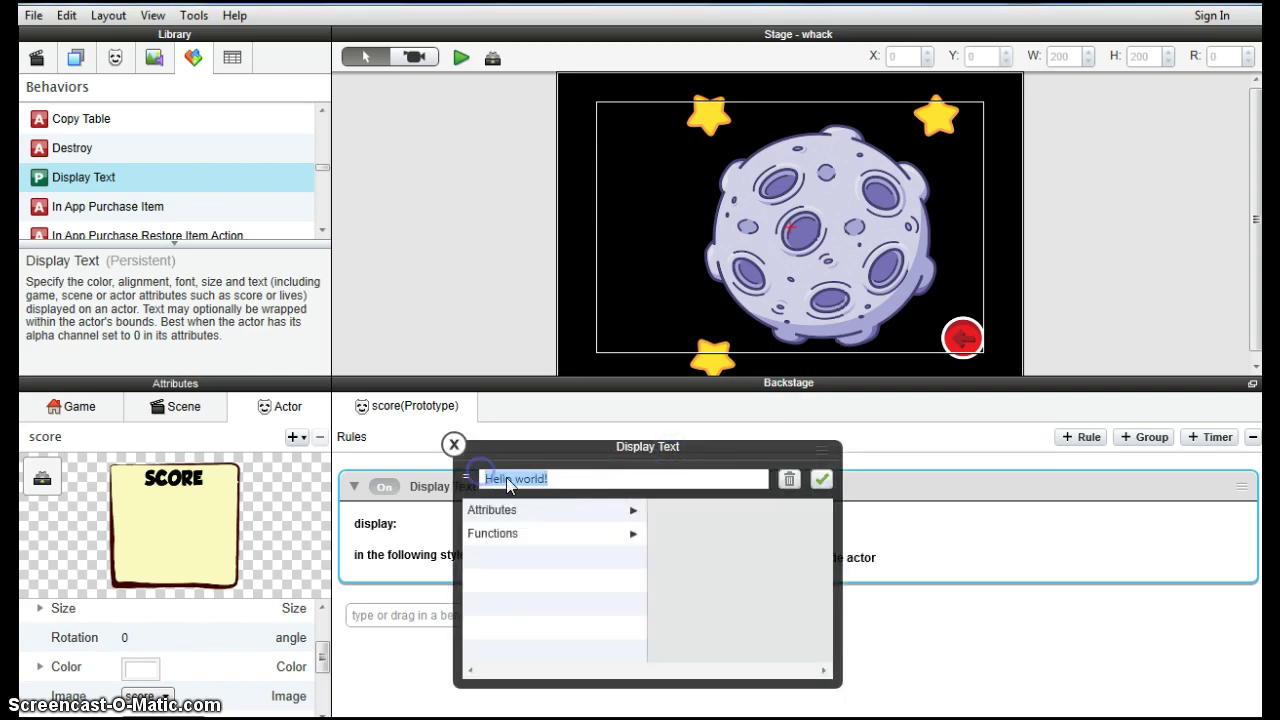
key(BackSpace)
click(529, 511)
click(668, 512)
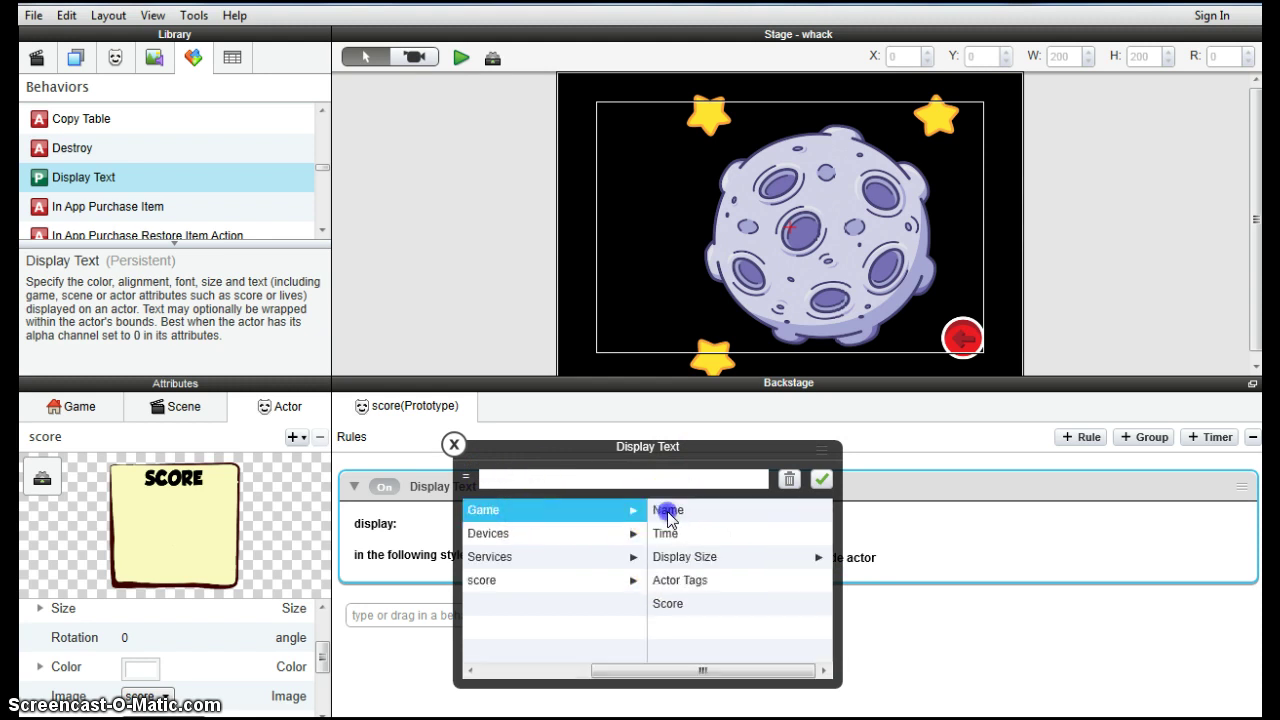
click(678, 604)
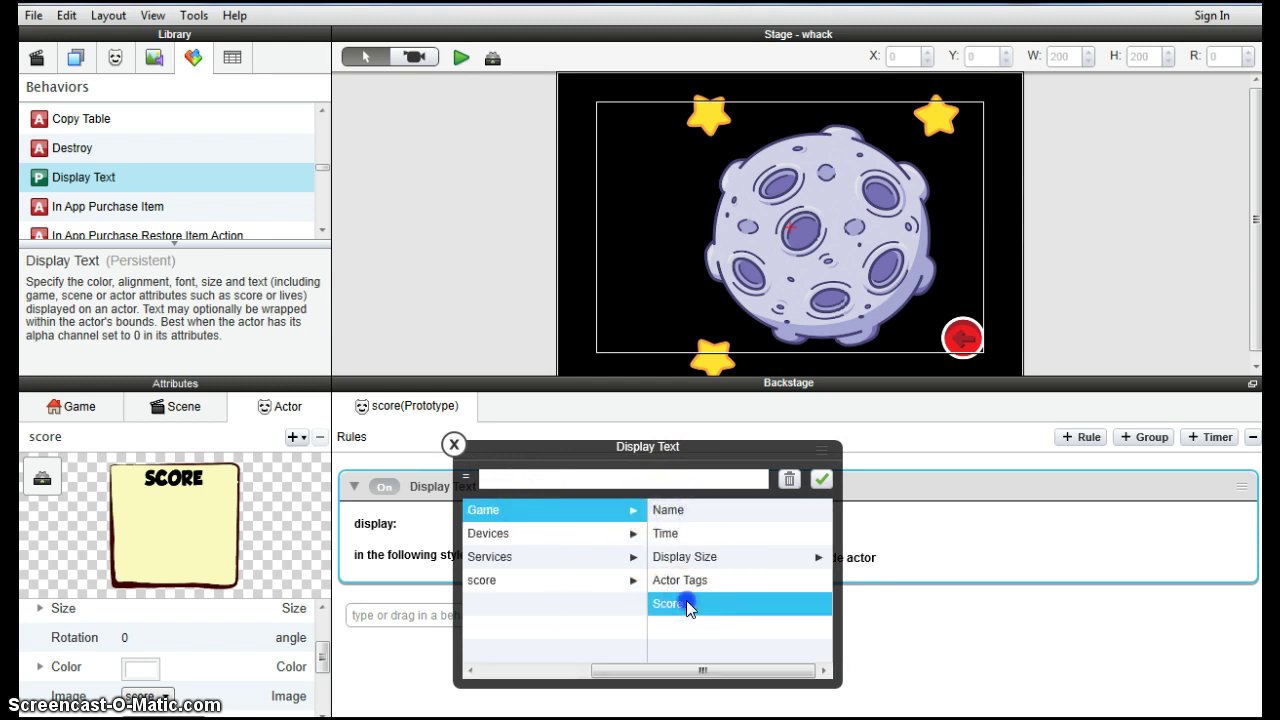
click(821, 479)
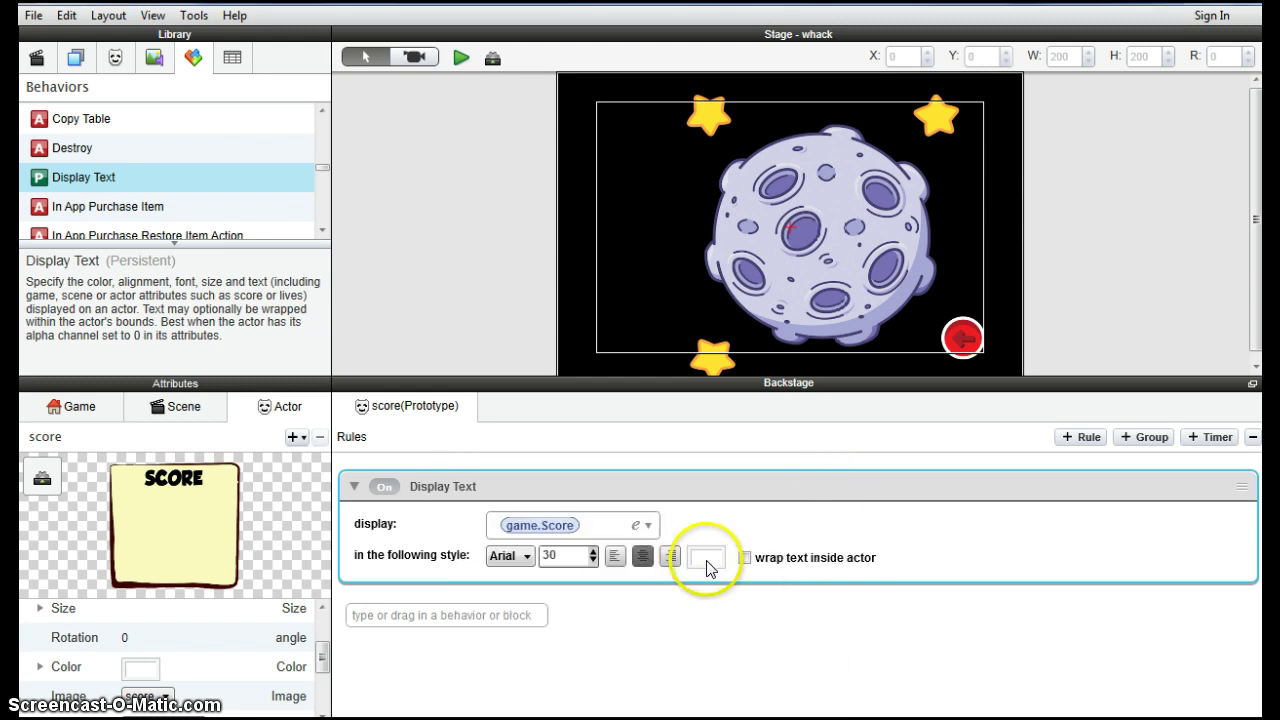
- Set the Display Text color to a brownish red (RGB 145, 89, 89) and its font to Verdana
click(706, 558)
mouse_move(225, 157)
mouse_down()
mouse_move(197, 192)
mouse_move(143, 220)
mouse_move(165, 187)
mouse_up()
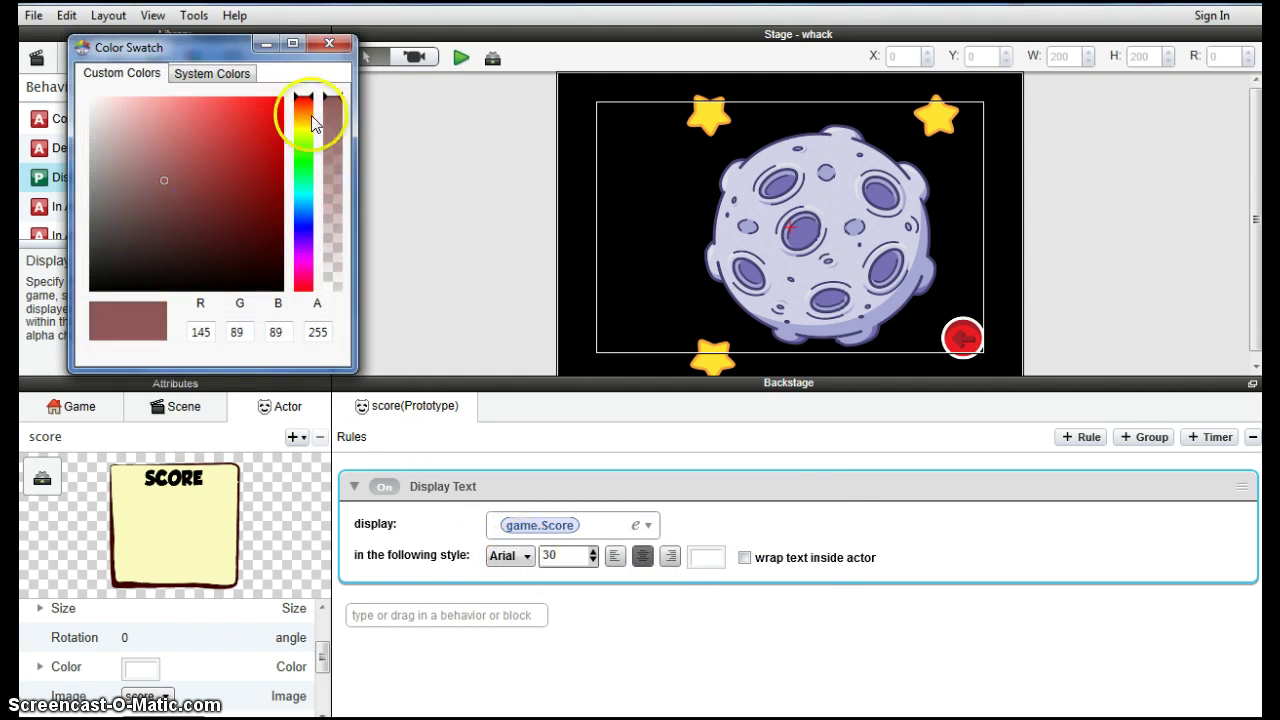
click(329, 43)
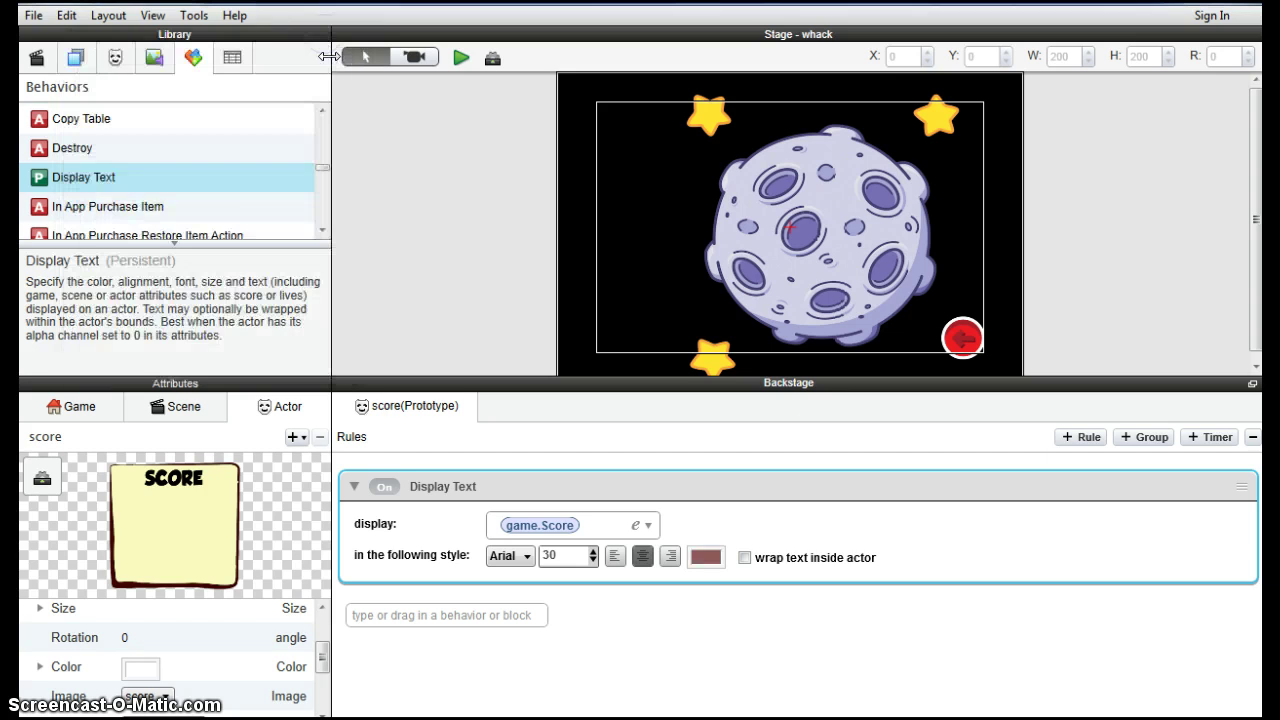
click(512, 556)
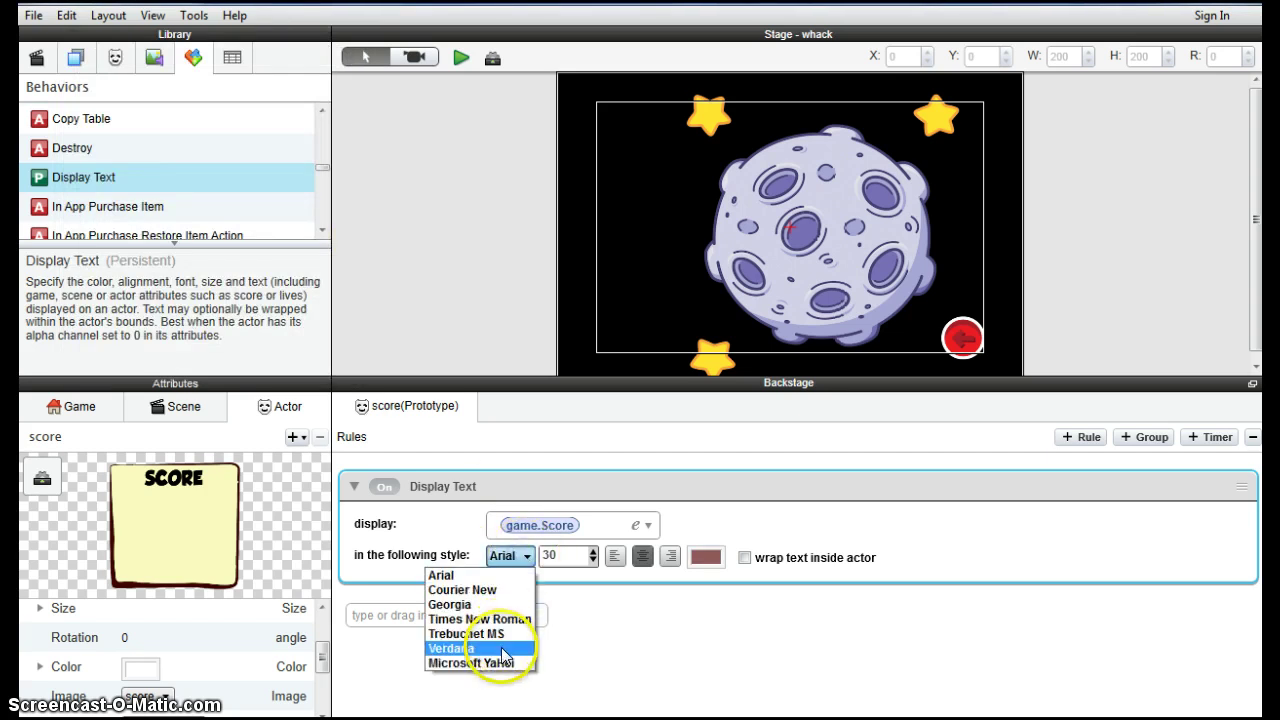
click(502, 648)
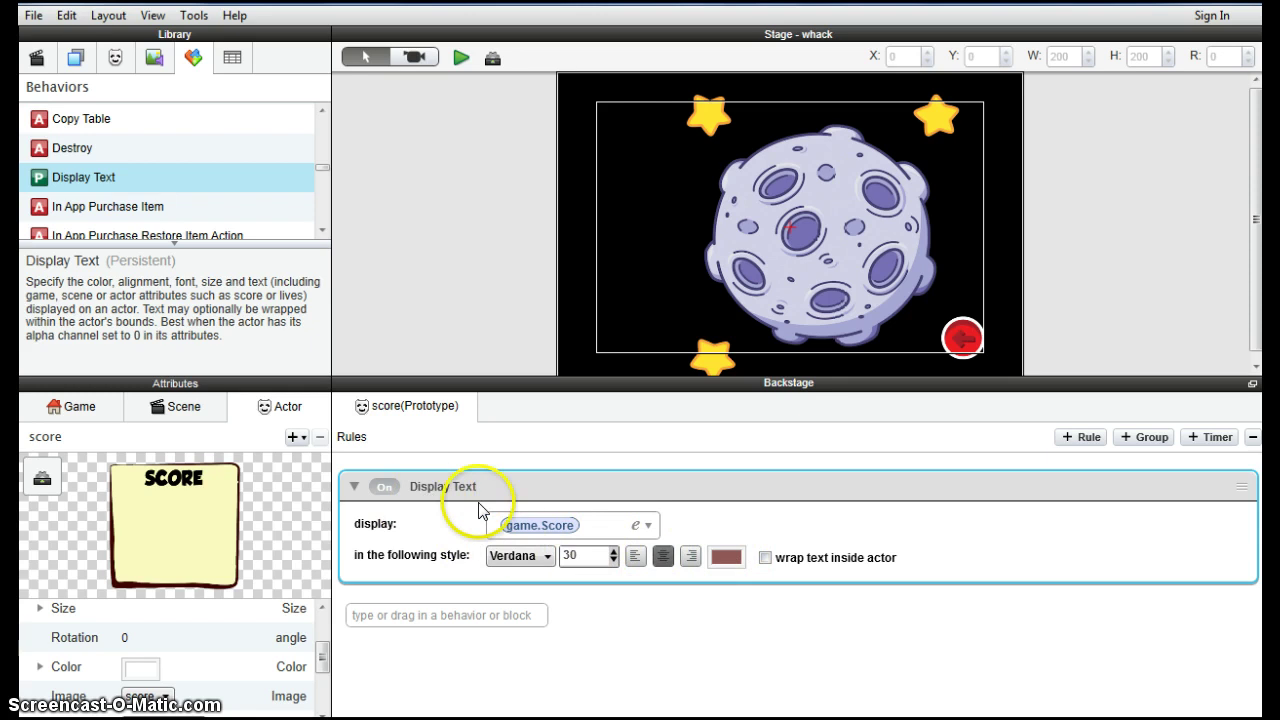
- Place the score actor on the stage beside the moon's left edge and shrink it to about 92 by 104
click(116, 58)
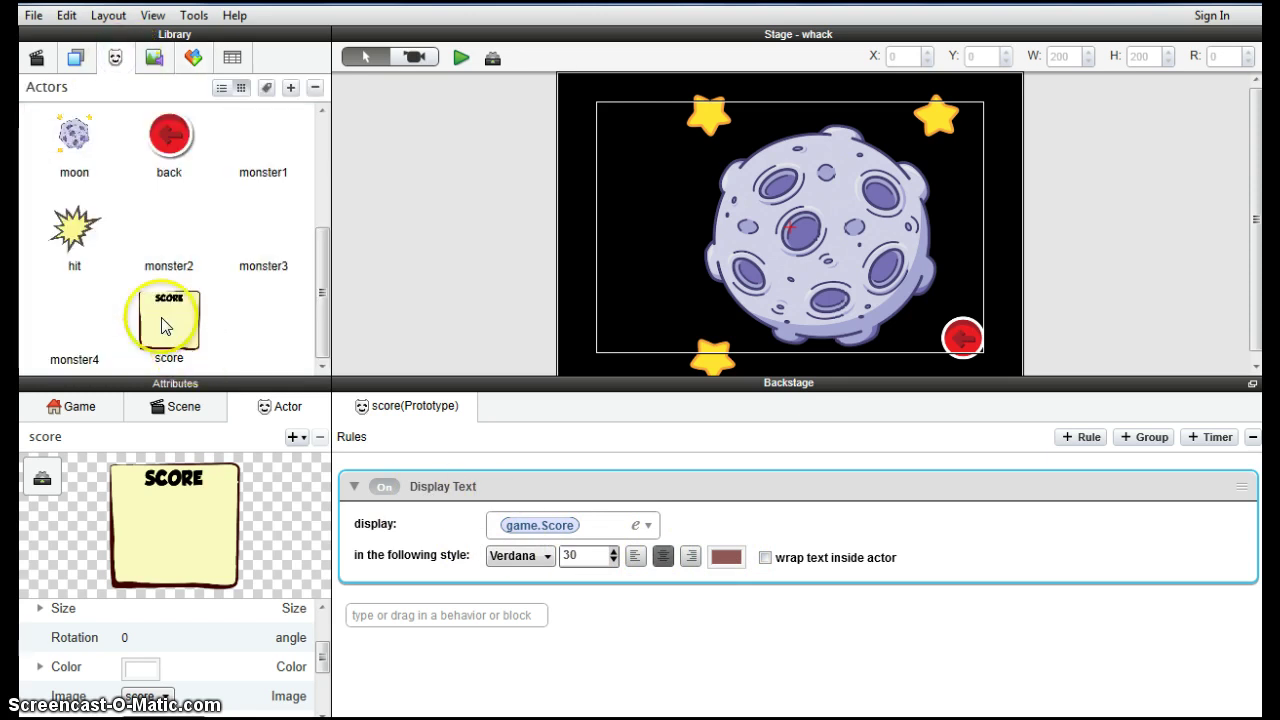
drag(165, 320, 623, 209)
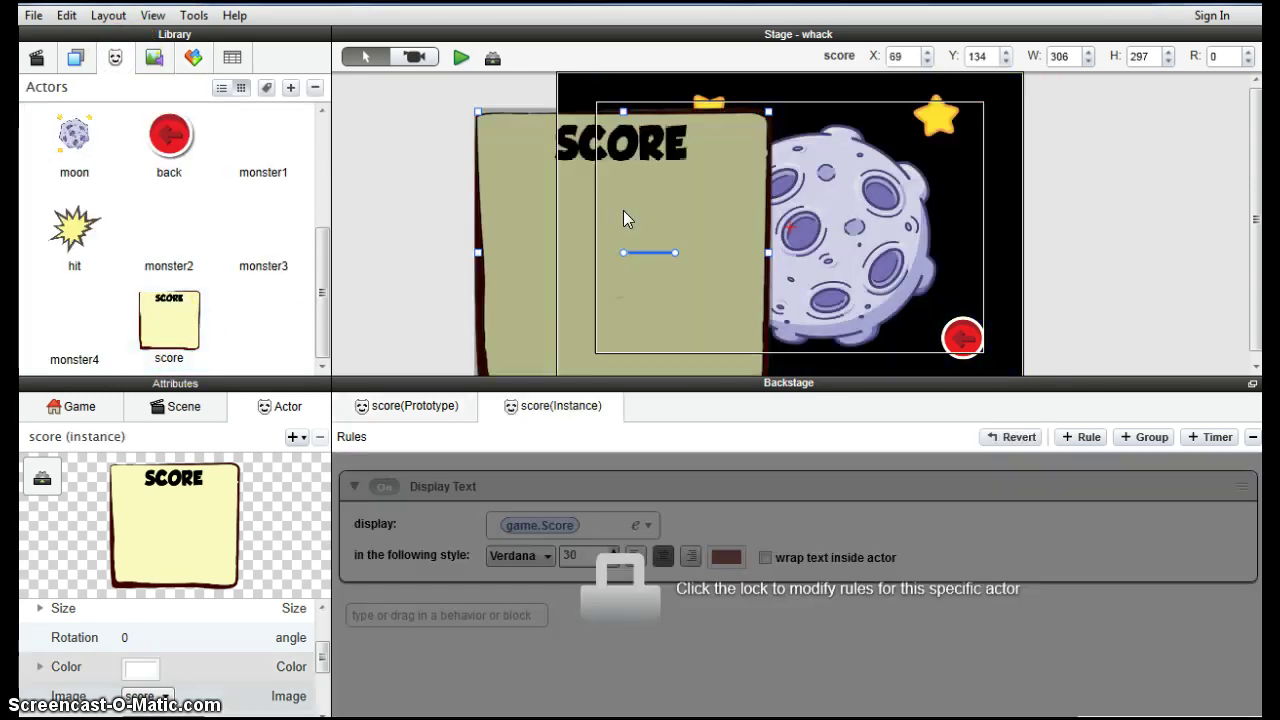
drag(767, 111, 587, 275)
drag(529, 316, 634, 218)
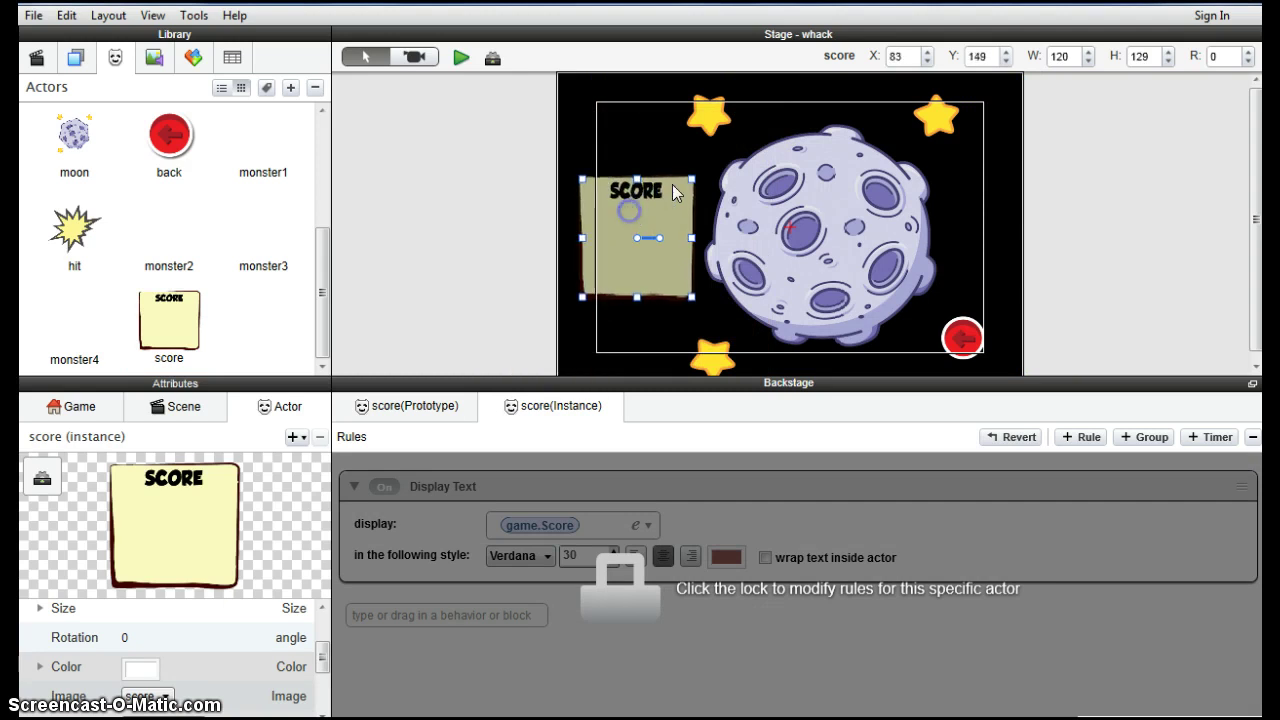
drag(690, 177, 675, 193)
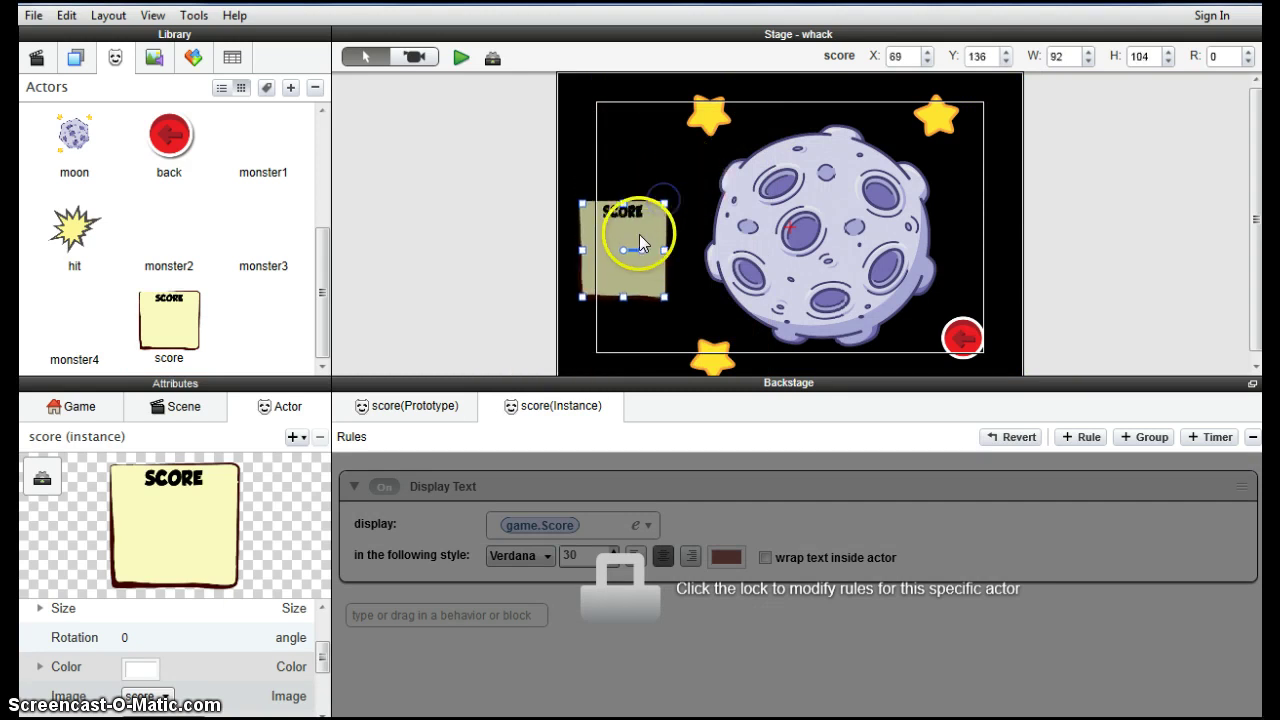
drag(639, 234, 650, 229)
- Preview the game, whack monsters in Monster Whack to test the score display, and return to the editor
click(461, 58)
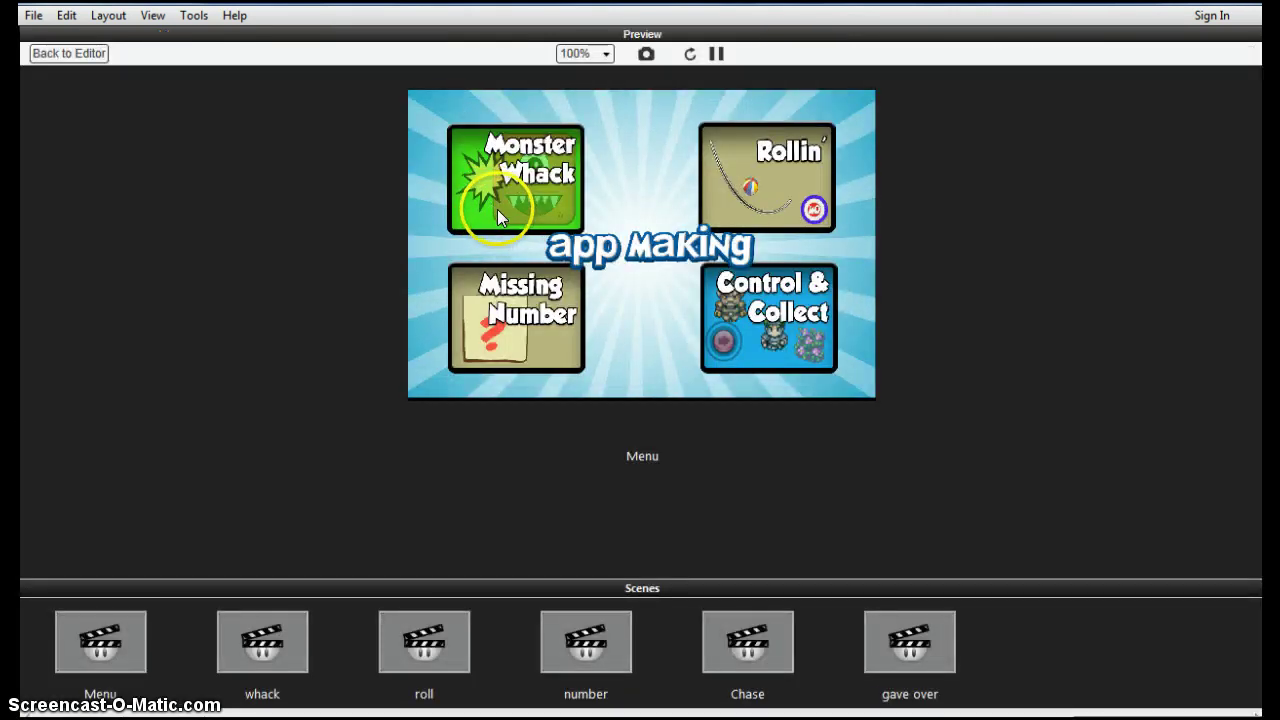
click(497, 209)
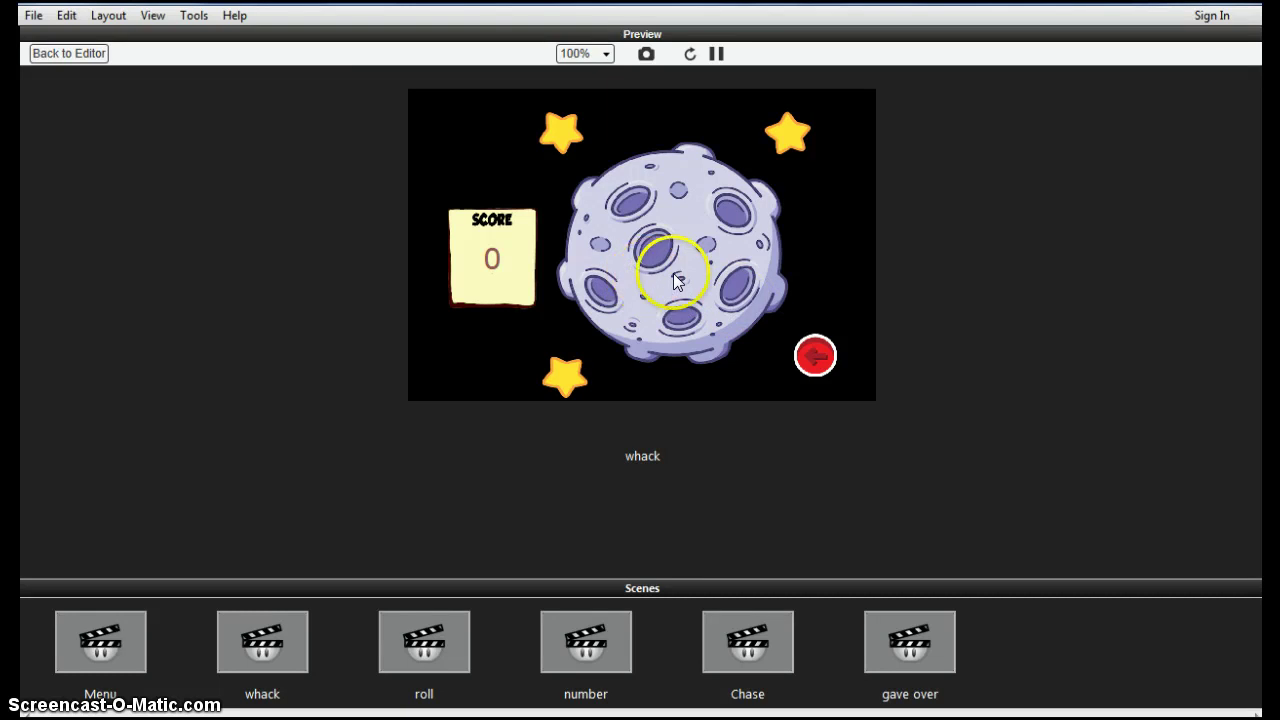
click(737, 285)
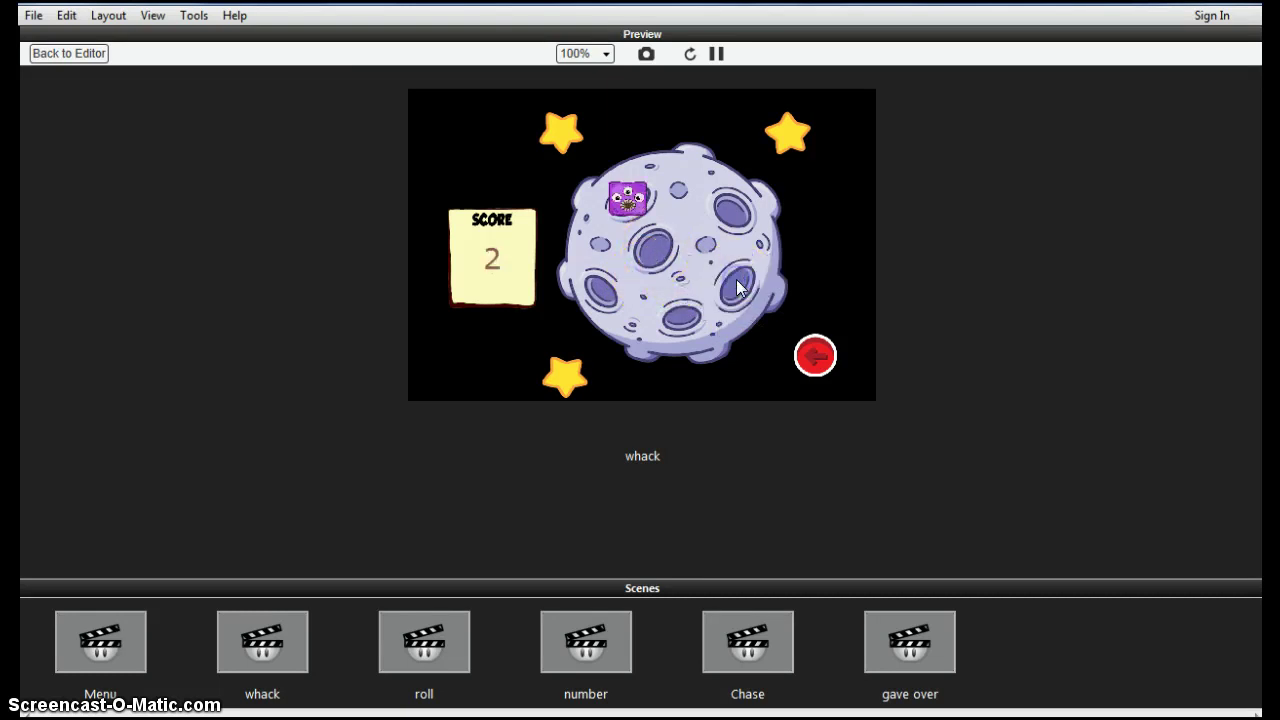
click(625, 195)
click(735, 208)
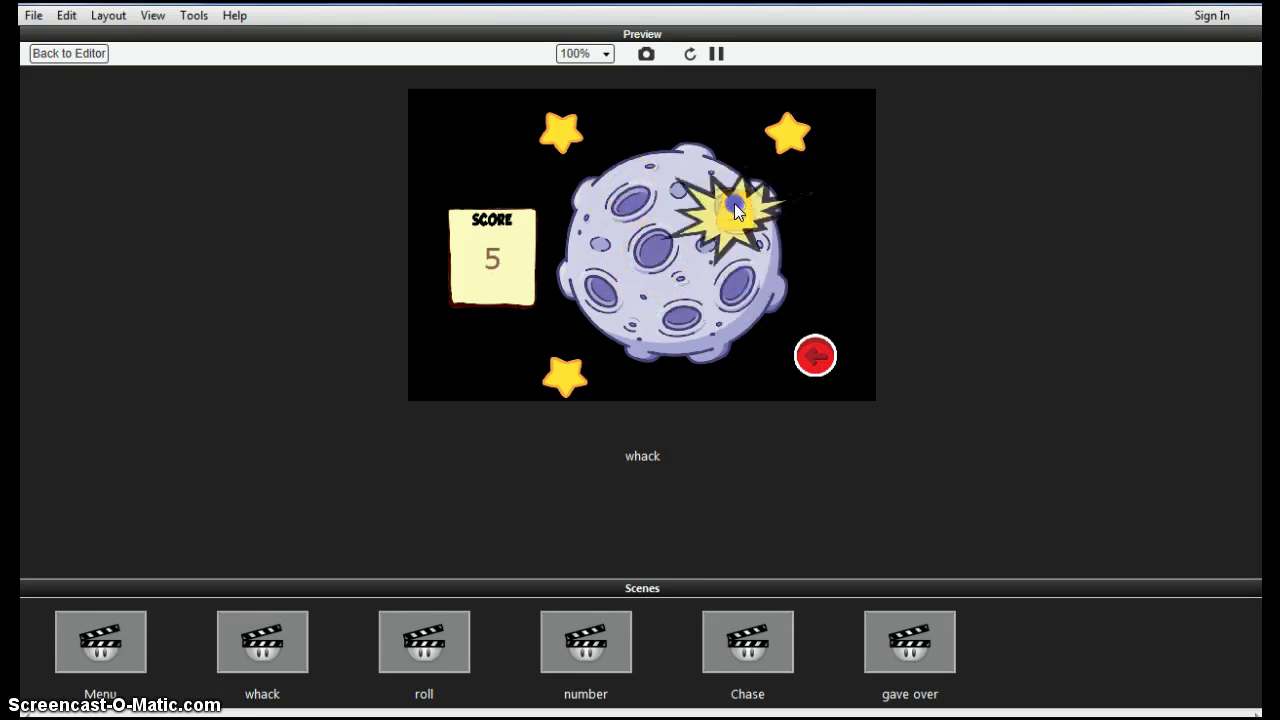
click(734, 204)
click(734, 206)
click(660, 252)
click(743, 309)
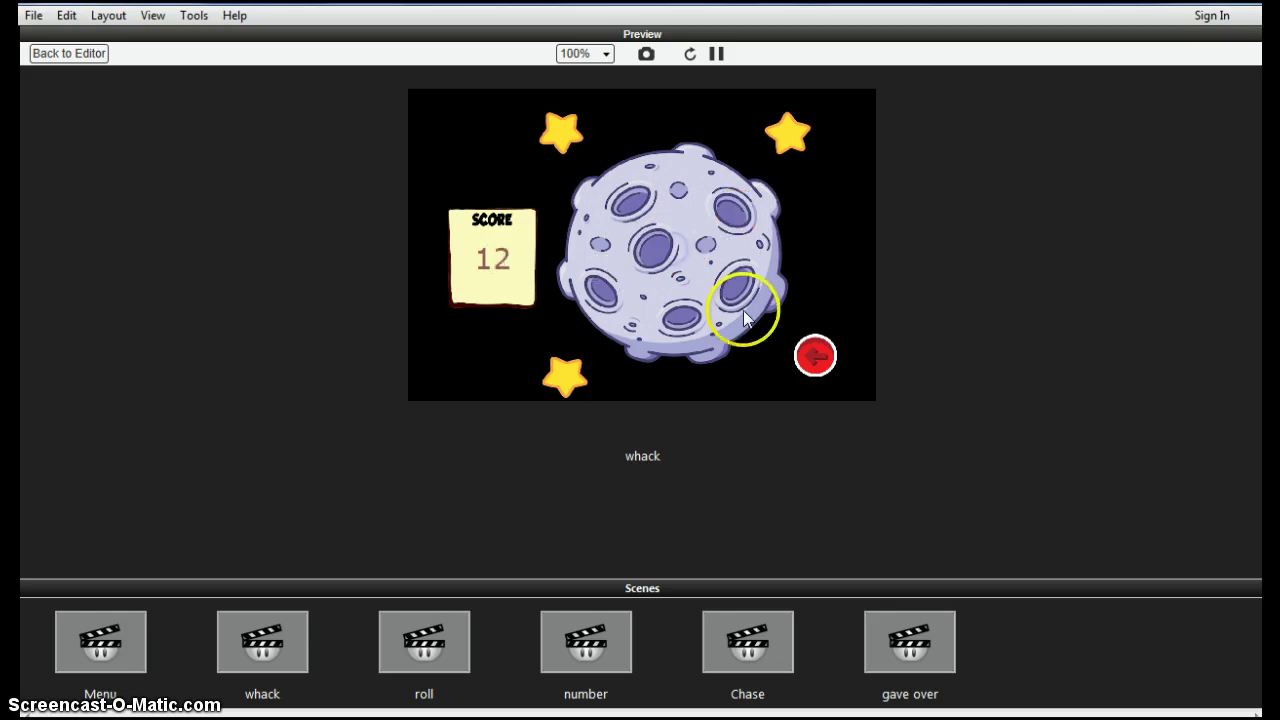
click(70, 54)
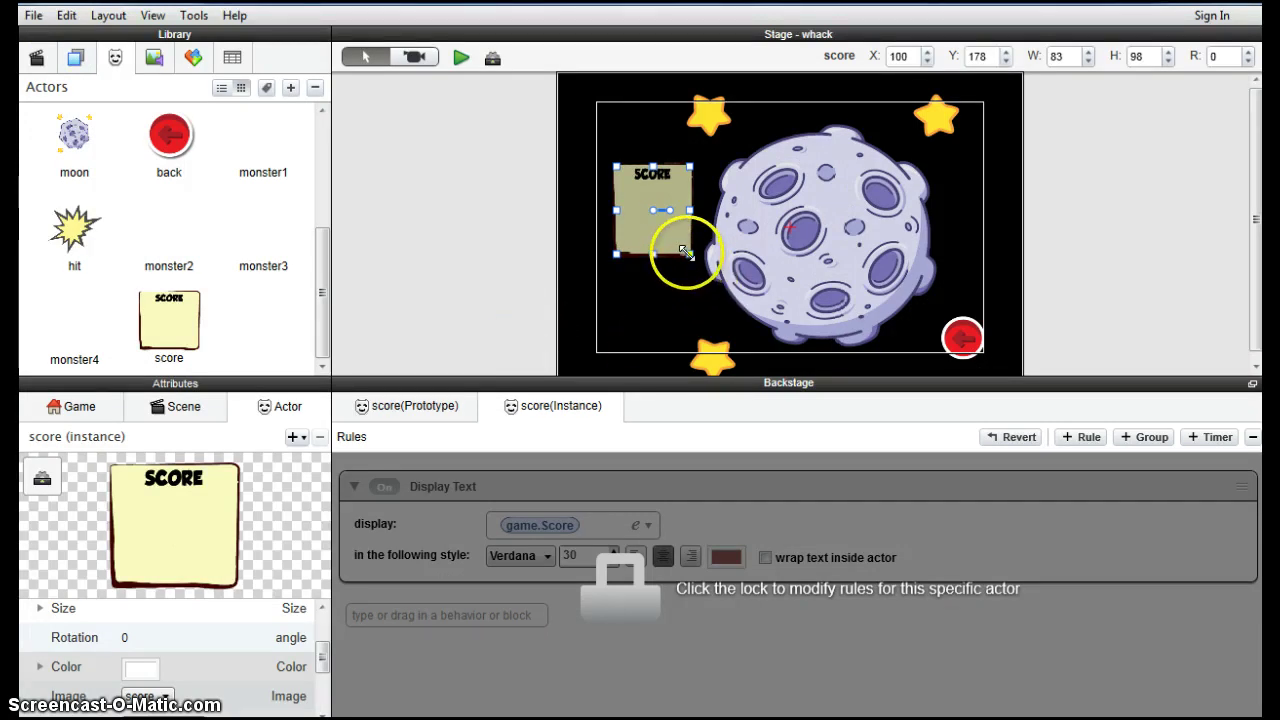
- Shrink the score actor on the stage to about 69 by 78 and position it at about X 84, Y 200
drag(690, 254, 637, 186)
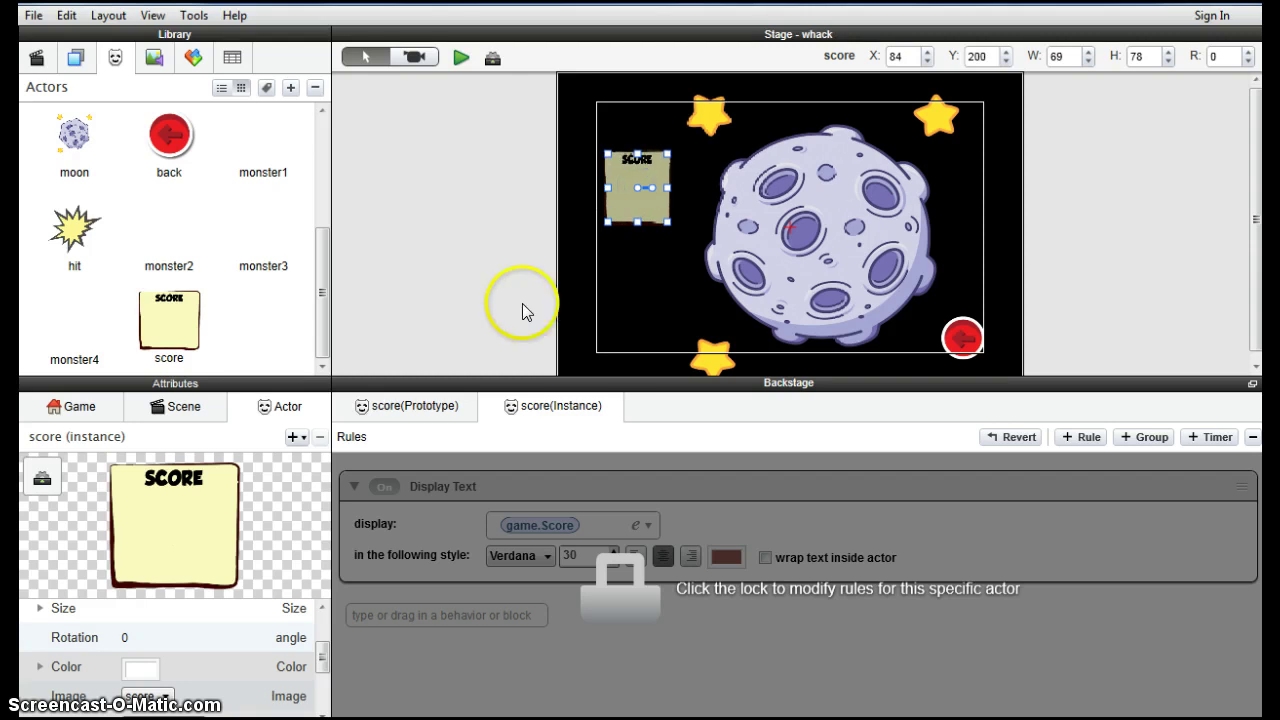
- Add an integer game attribute named Timer and set its value to 30
click(86, 410)
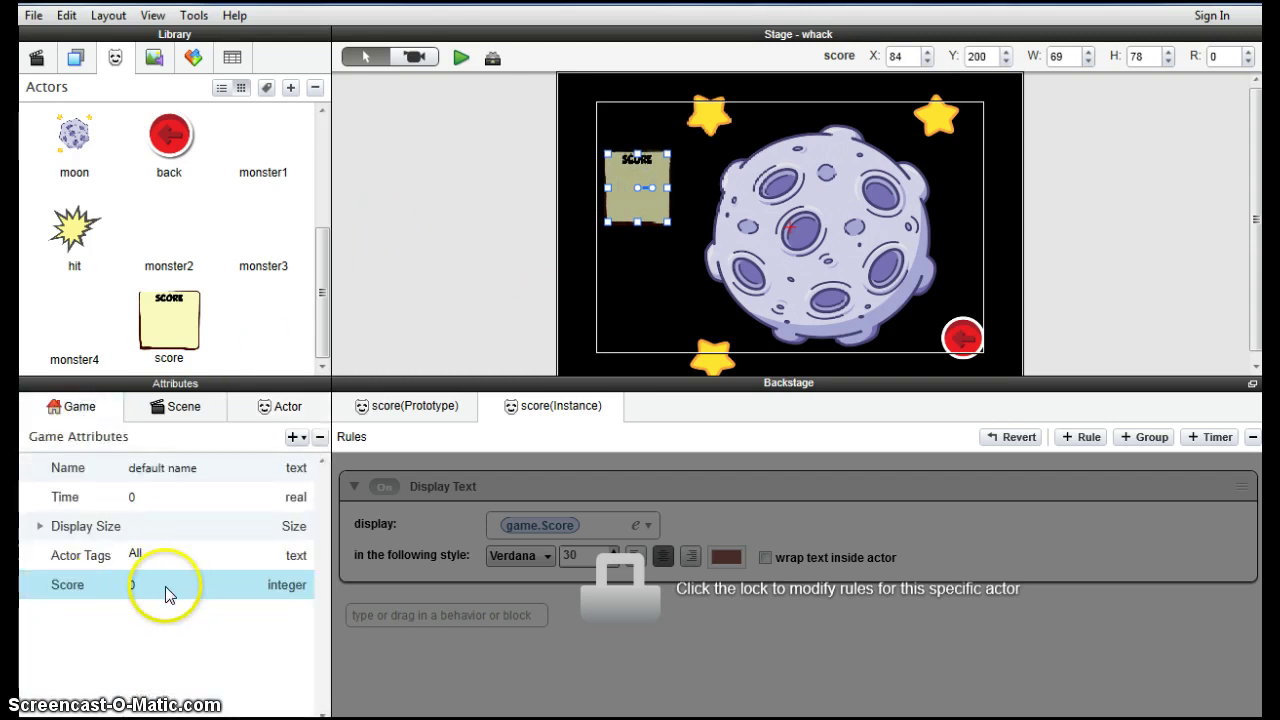
click(290, 438)
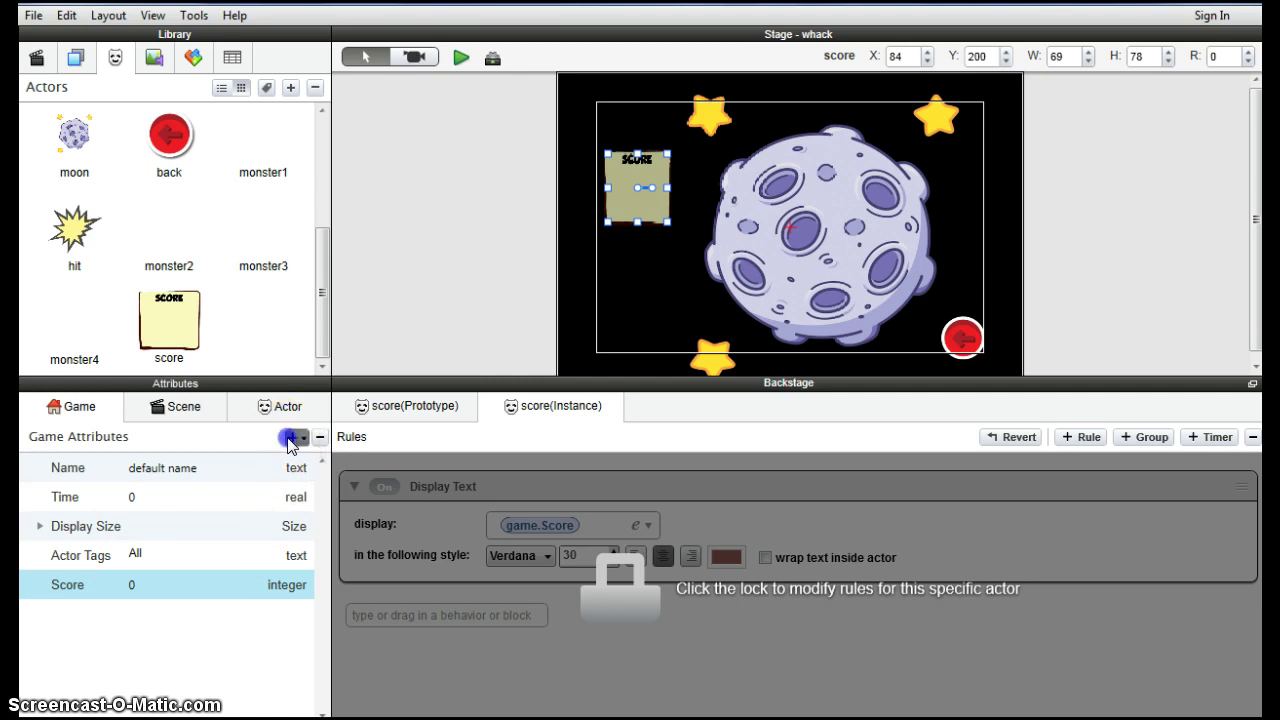
click(215, 490)
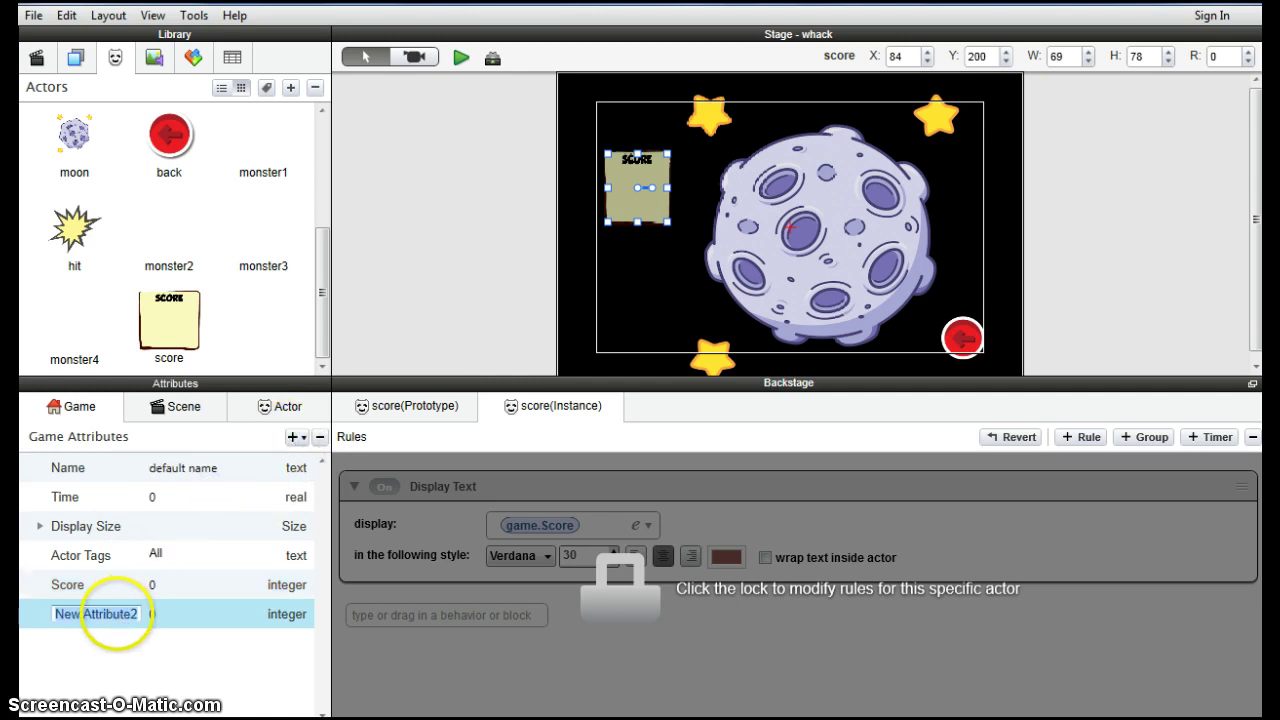
text(Timer)
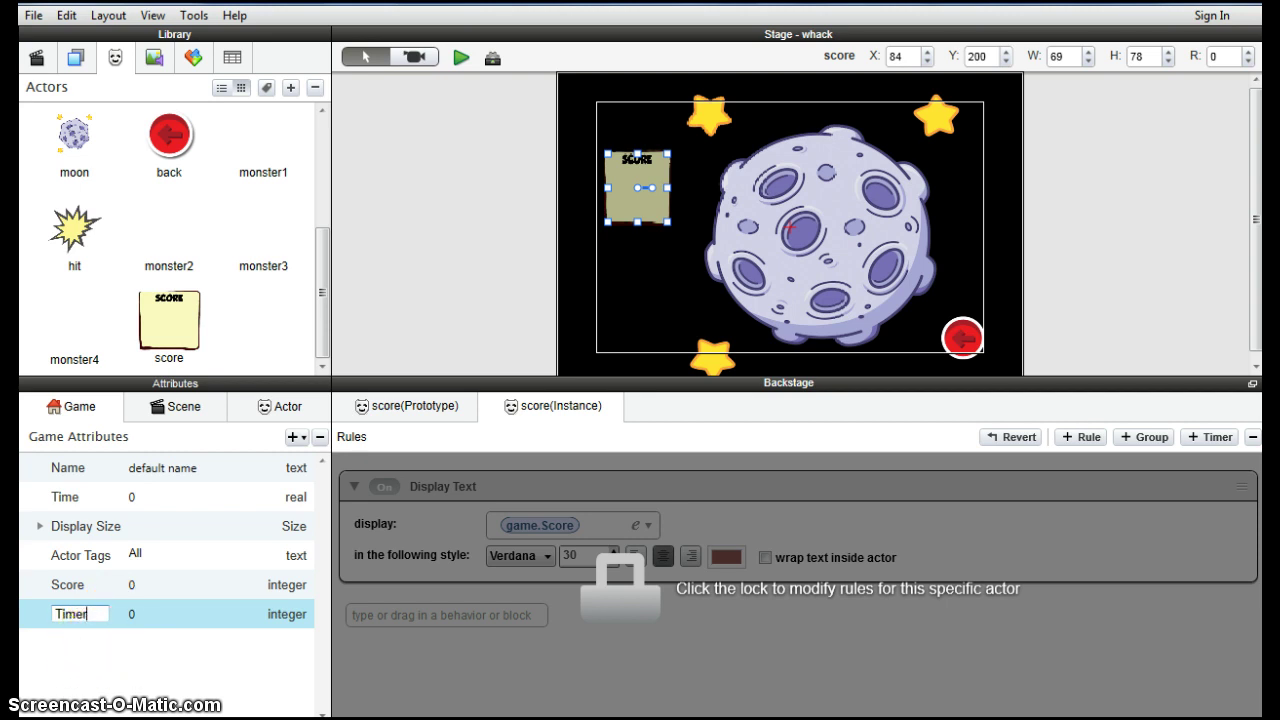
double_click(141, 613)
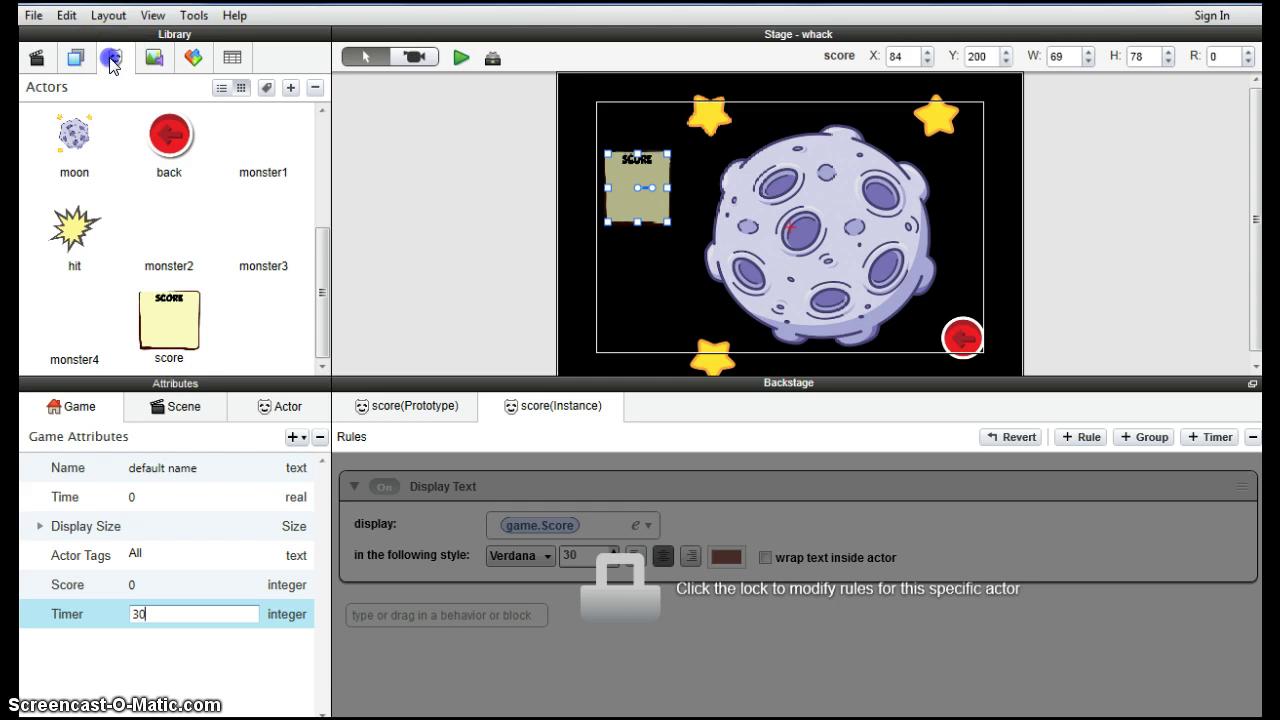
- Create a new actor in the library and name it Timer
click(291, 89)
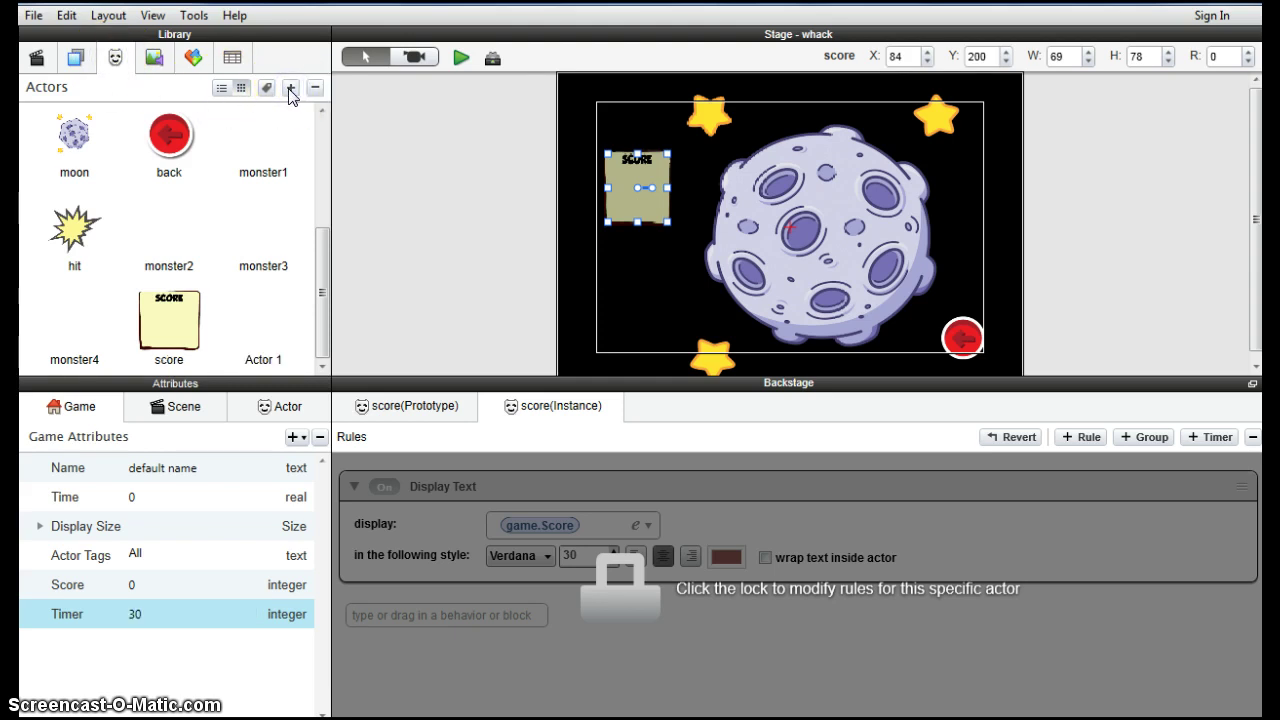
drag(320, 265, 304, 369)
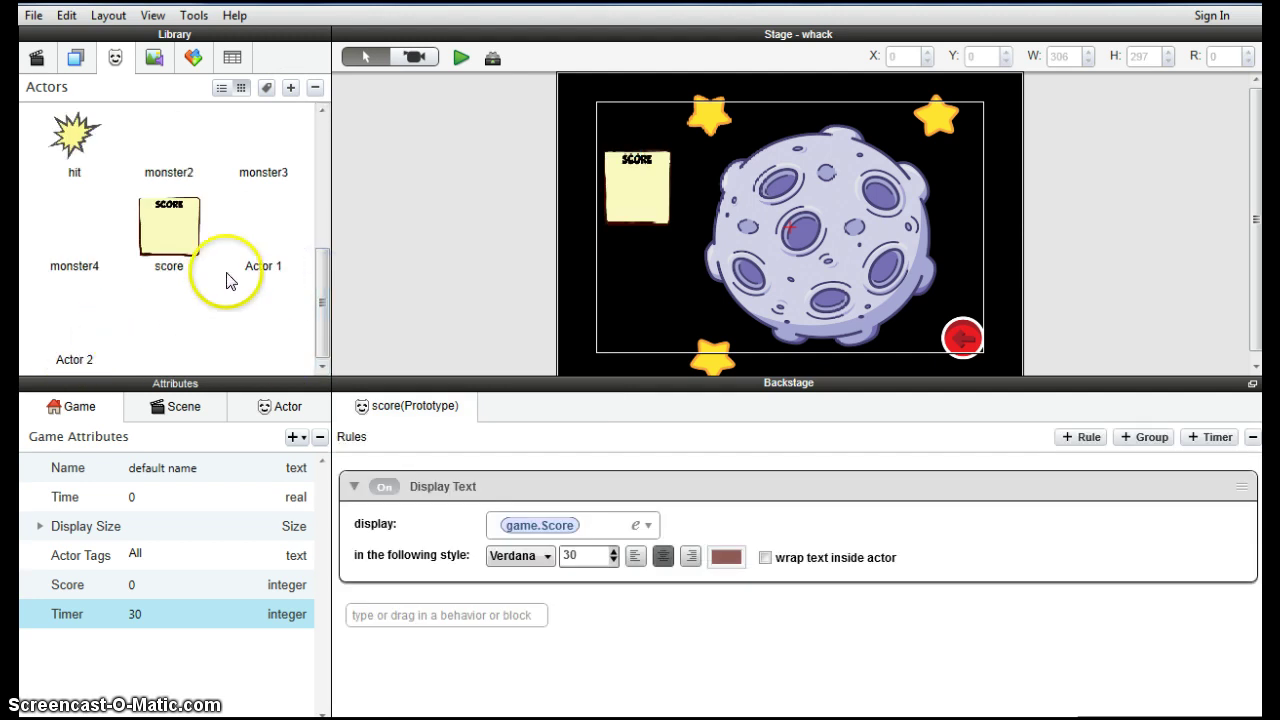
click(265, 266)
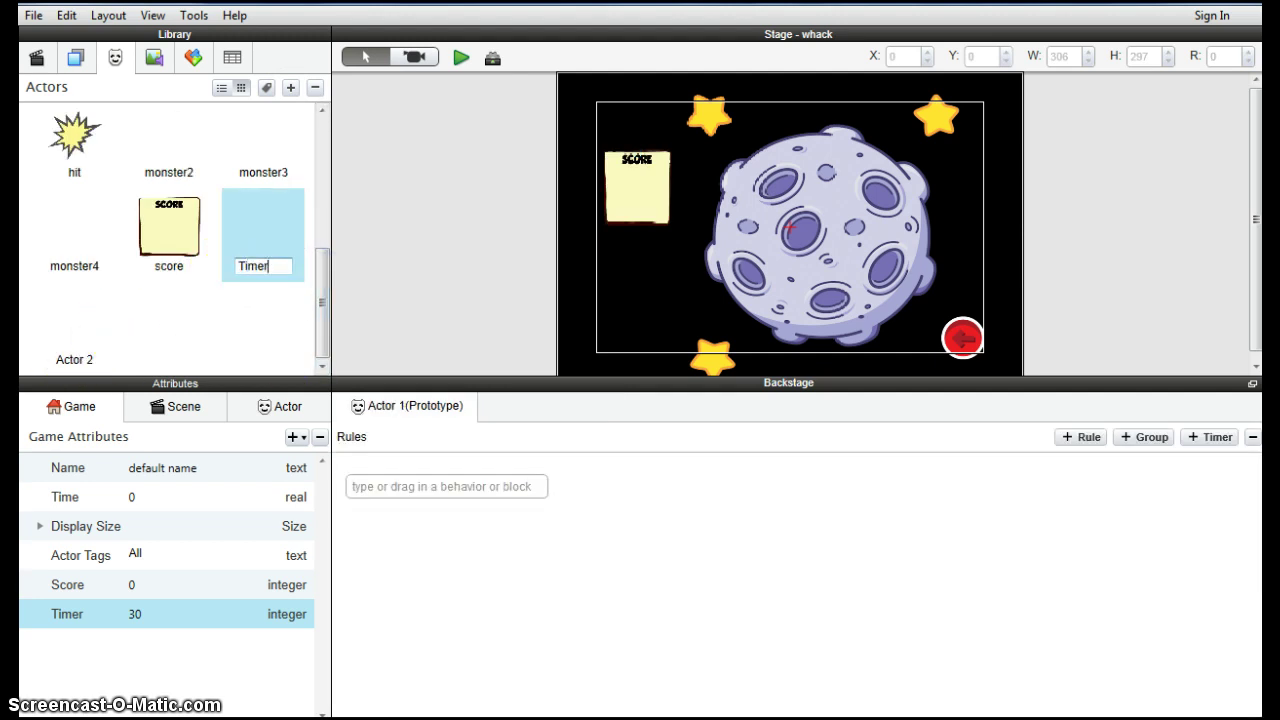
click(220, 354)
- Assign the box image from the media library to the Timer actor
click(265, 406)
click(155, 58)
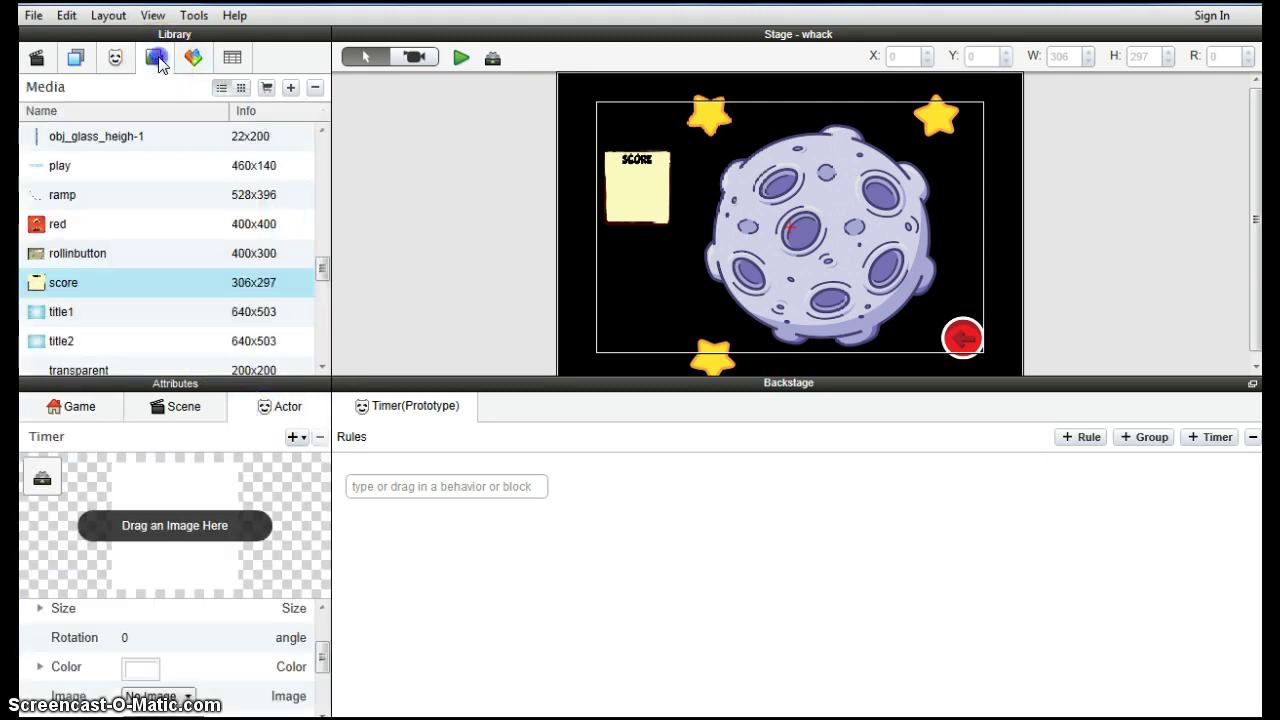
scroll(105, 280, up, 2)
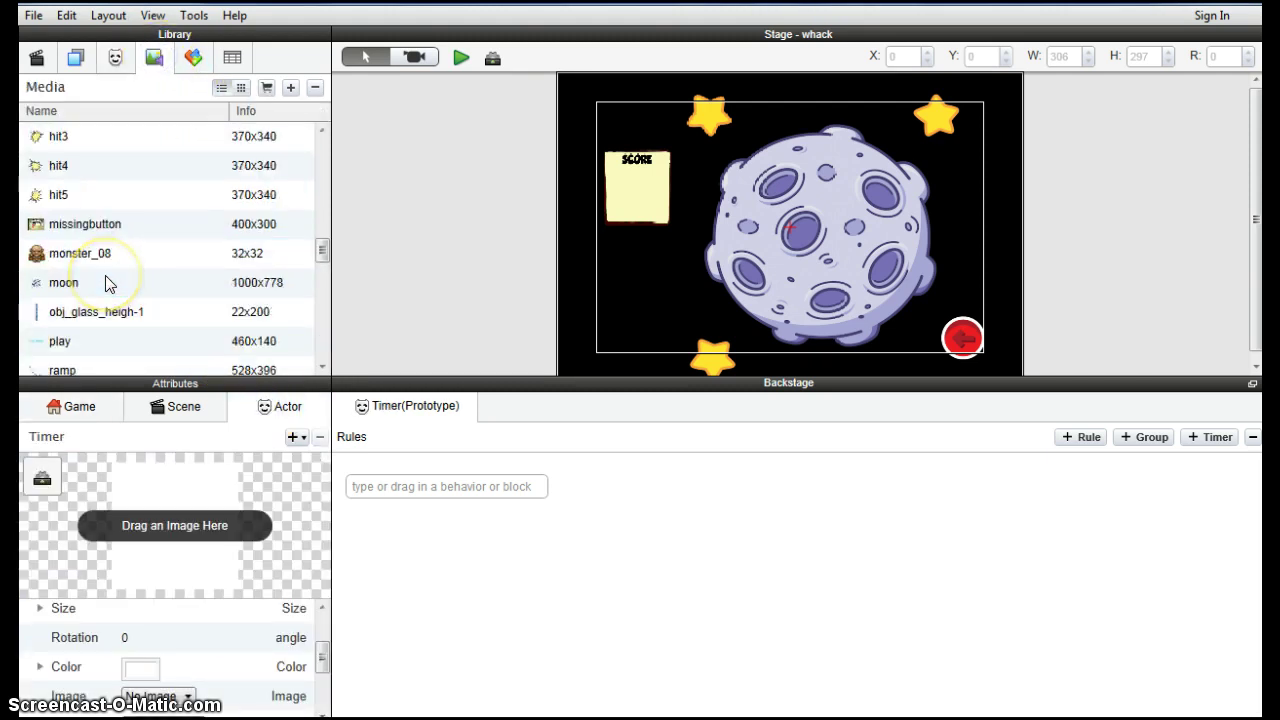
scroll(107, 284, up, 5)
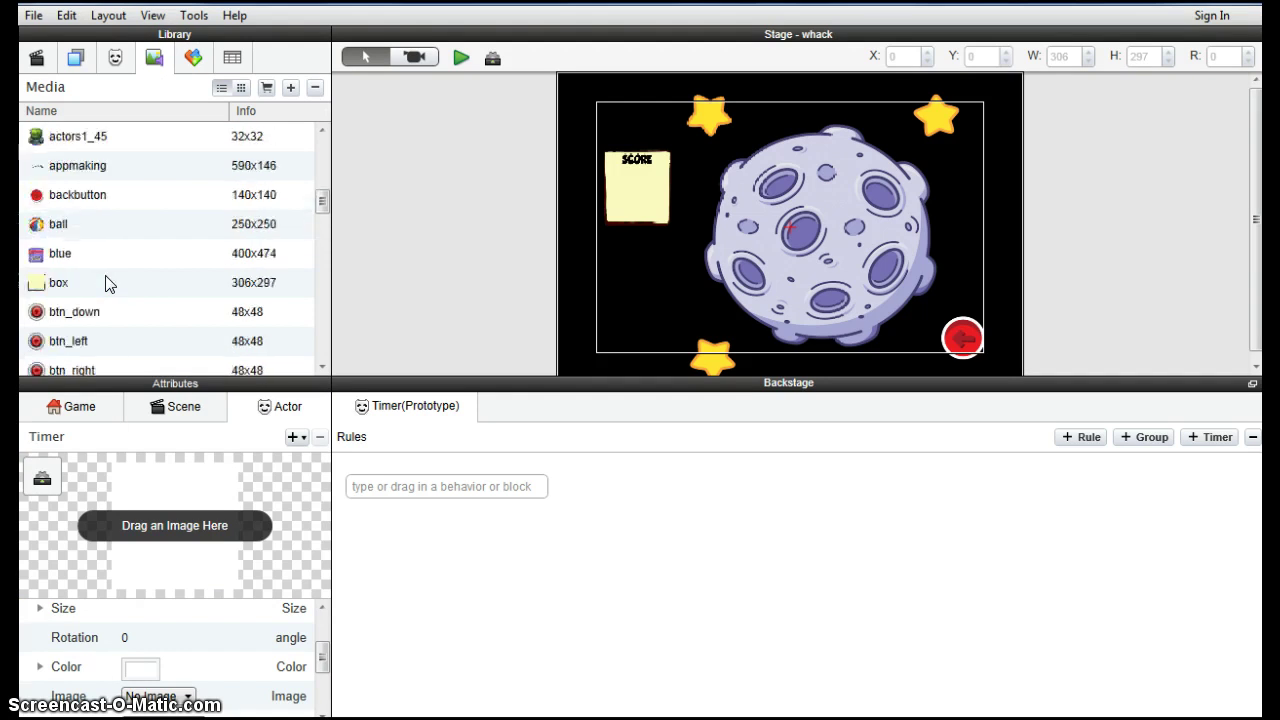
drag(60, 282, 194, 506)
click(196, 508)
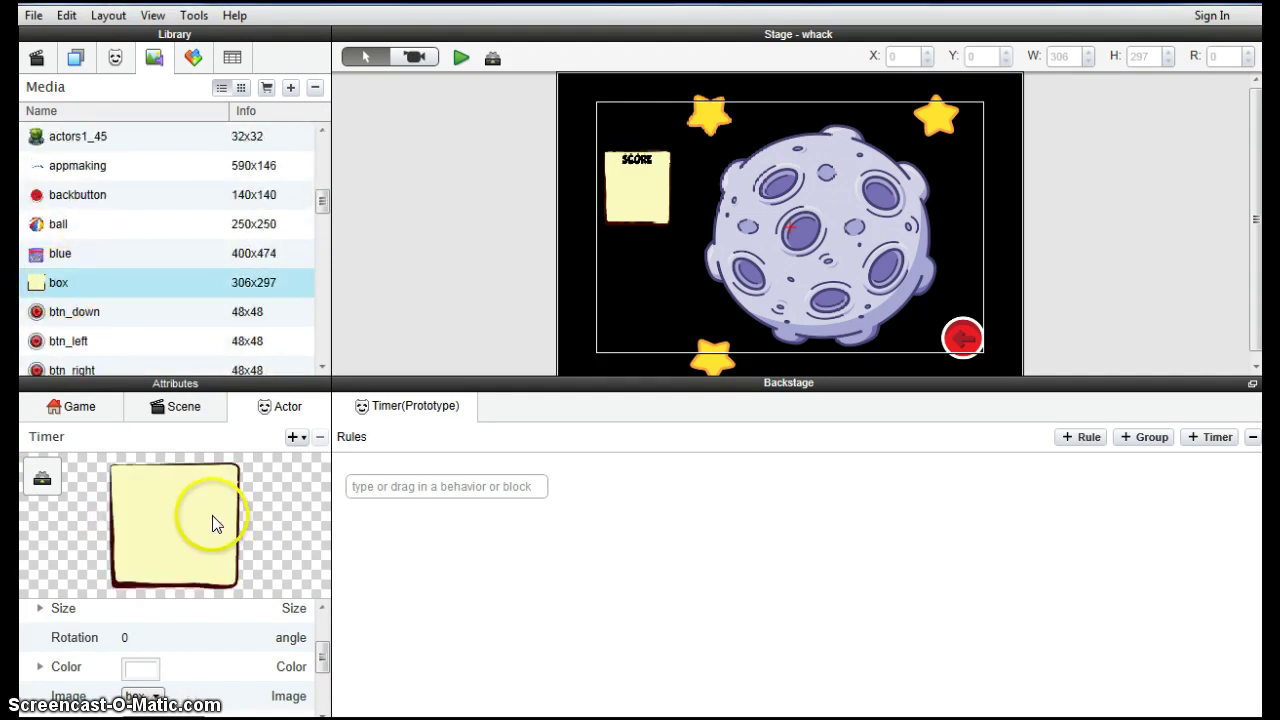
- Add a Display Text behavior to the Timer actor's rules
click(165, 407)
click(115, 57)
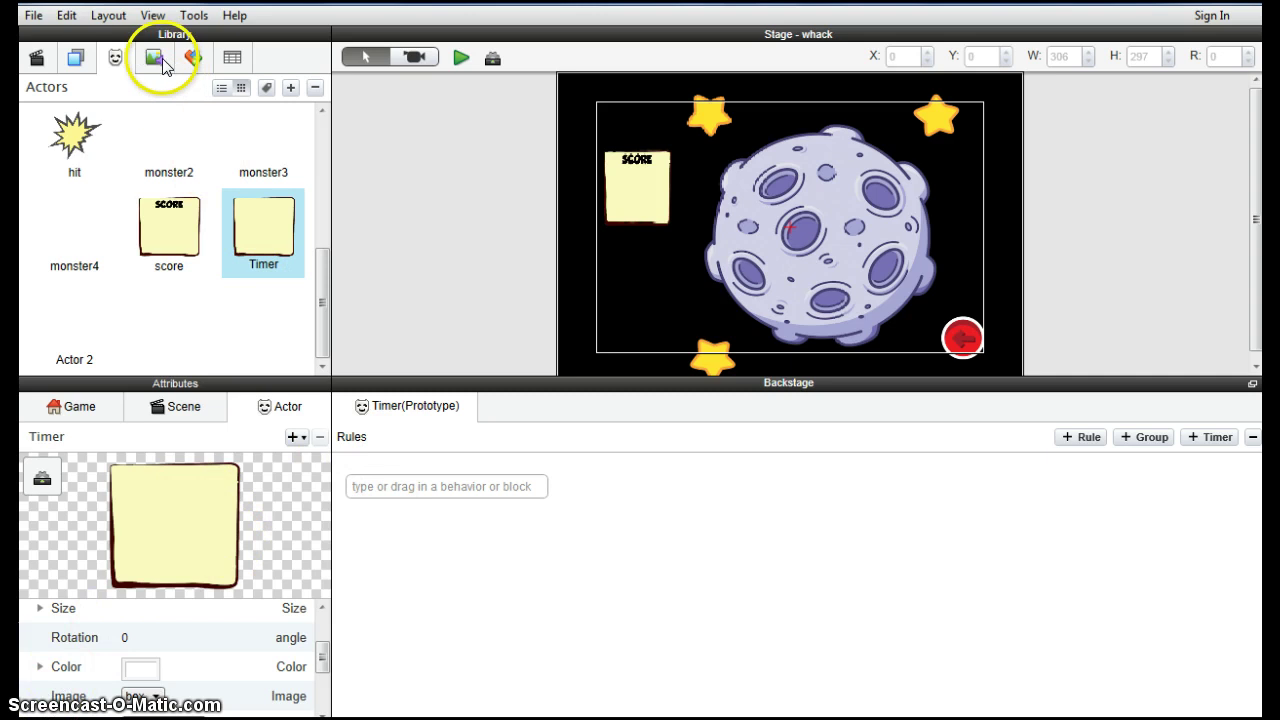
click(196, 58)
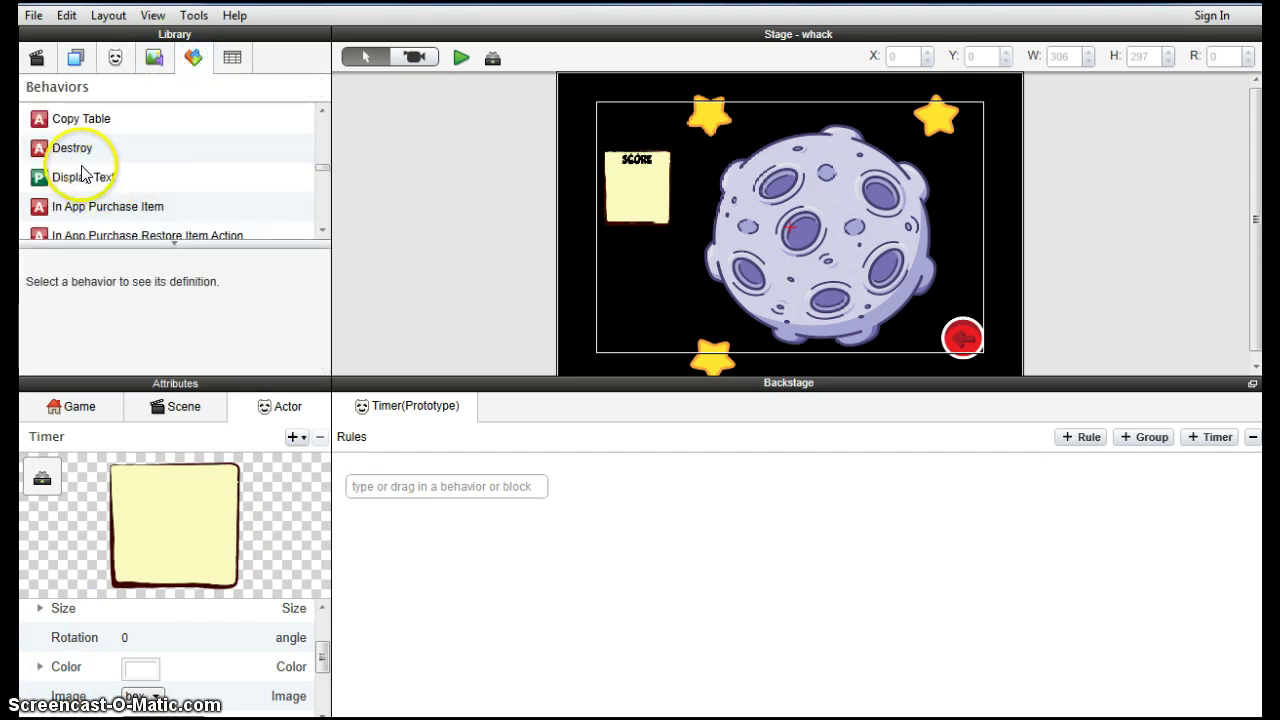
drag(84, 178, 415, 478)
- Replace the default text of the Timer actor's Display Text behavior with the game.Timer attribute
click(643, 526)
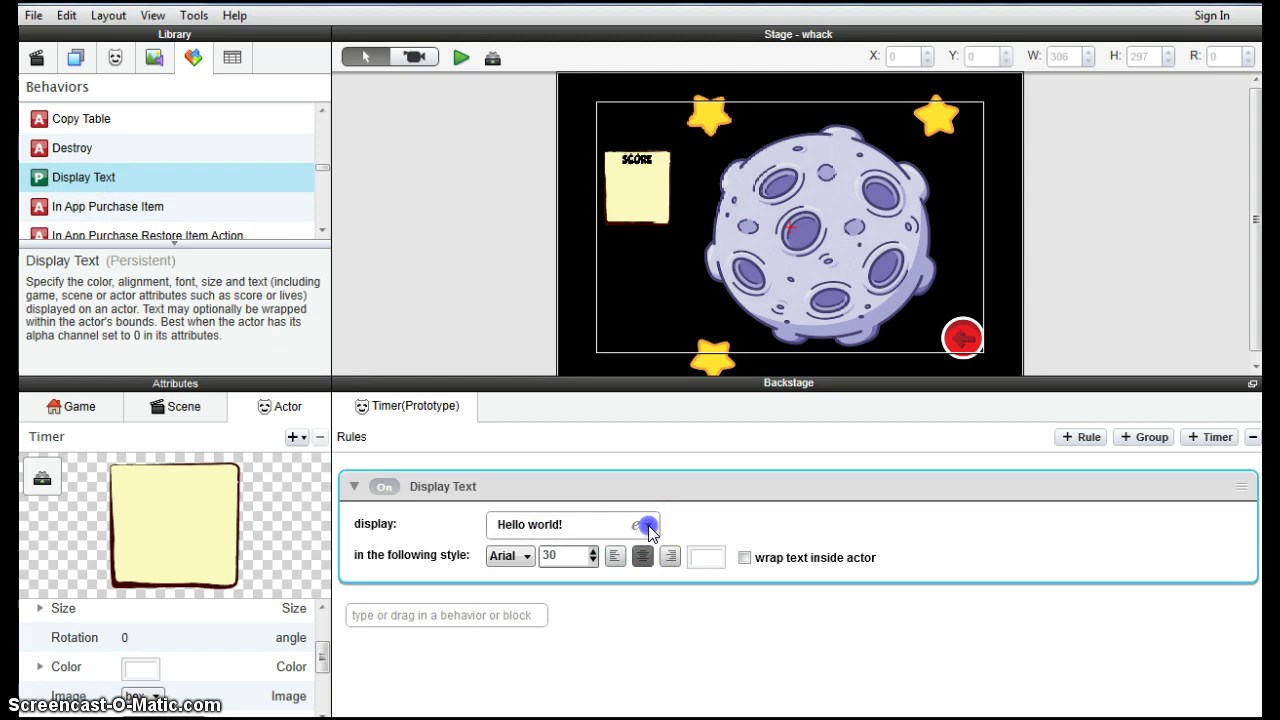
drag(621, 565, 517, 566)
click(541, 597)
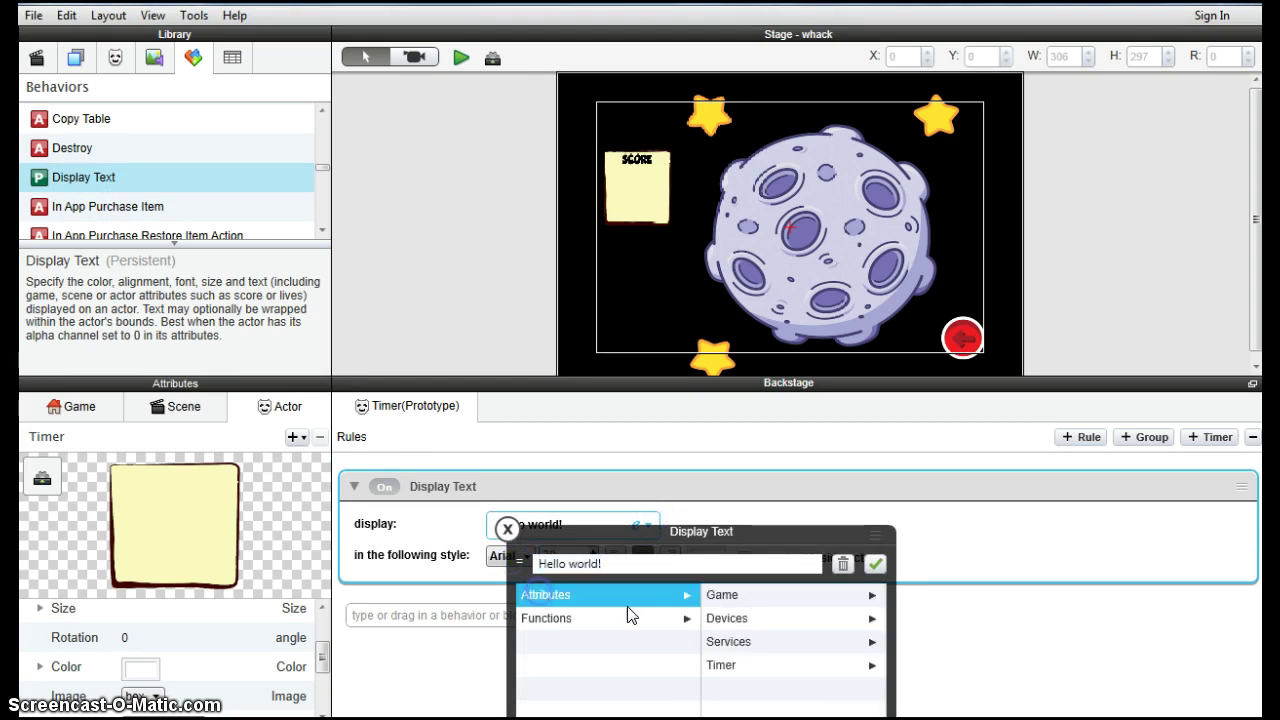
click(722, 597)
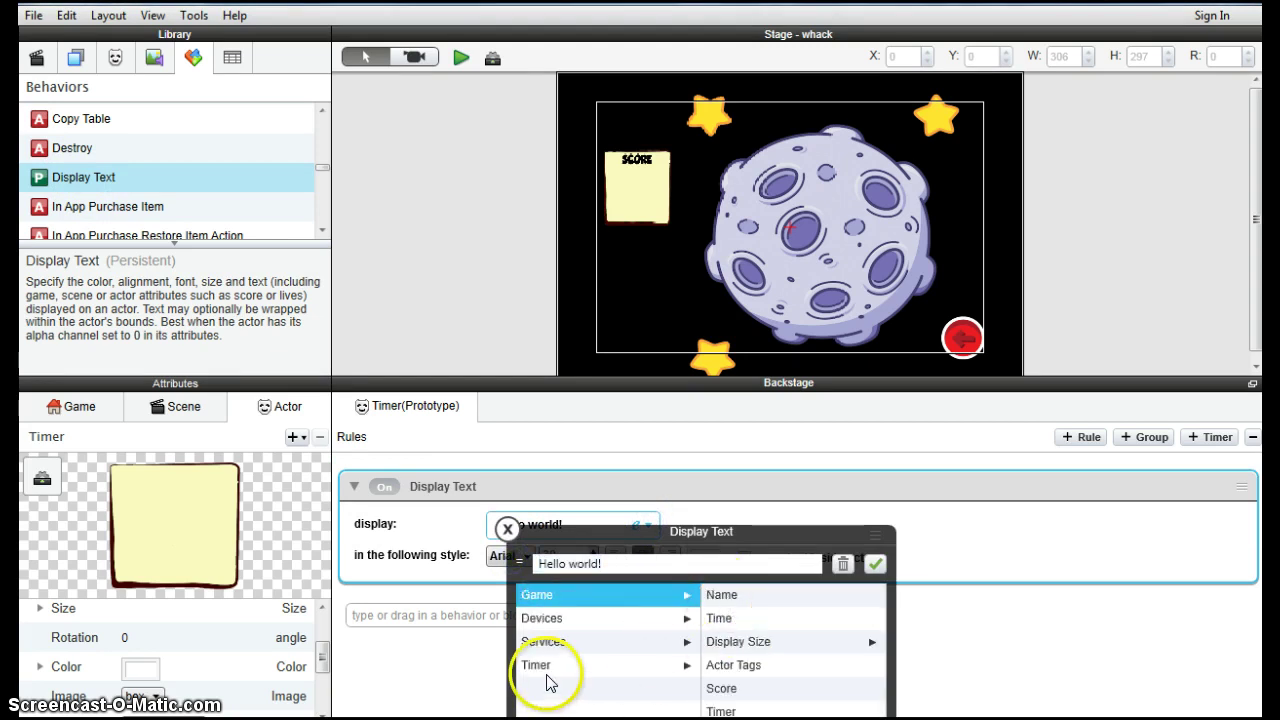
click(540, 665)
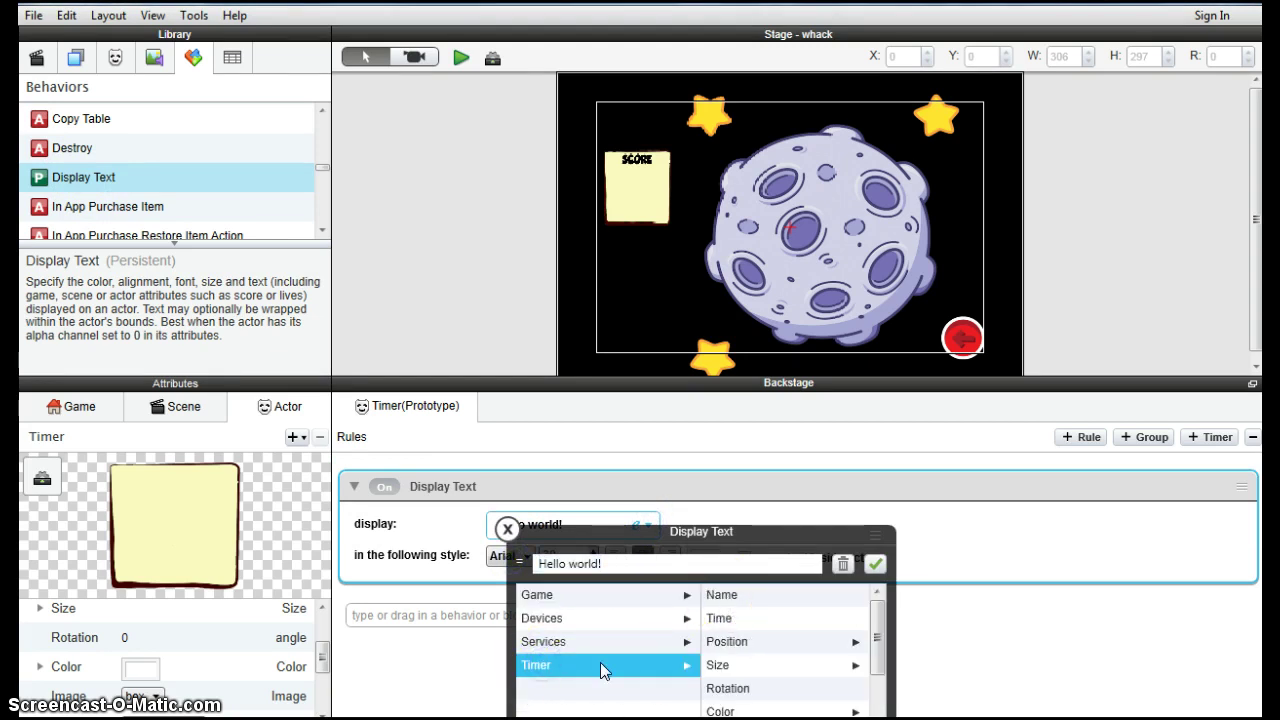
click(693, 565)
key(BackSpace)
drag(614, 543, 518, 340)
click(668, 525)
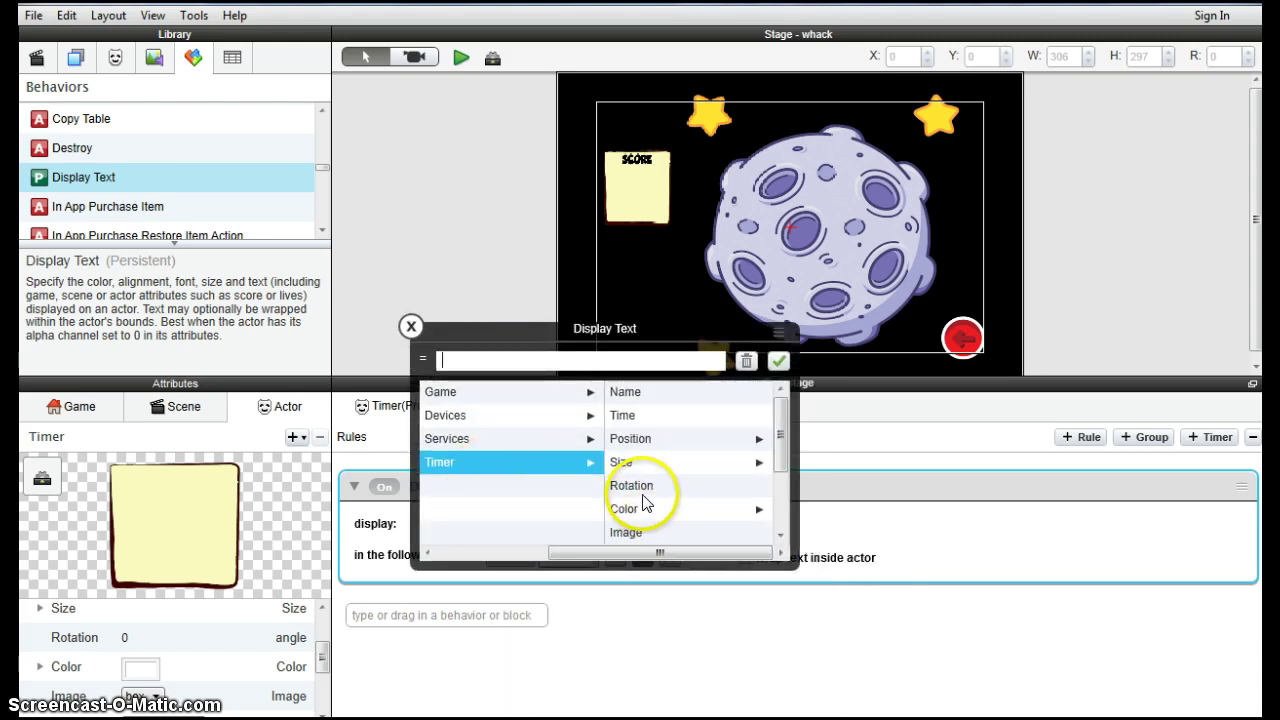
scroll(643, 503, down, 2)
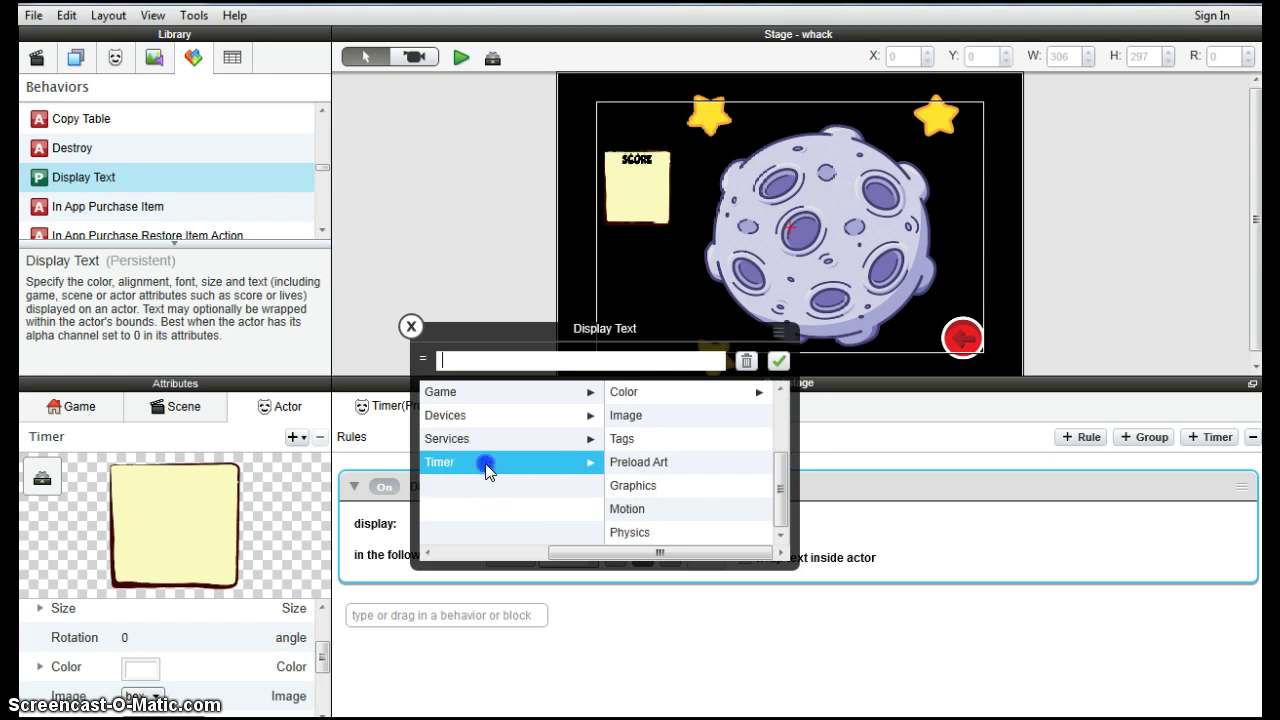
click(565, 392)
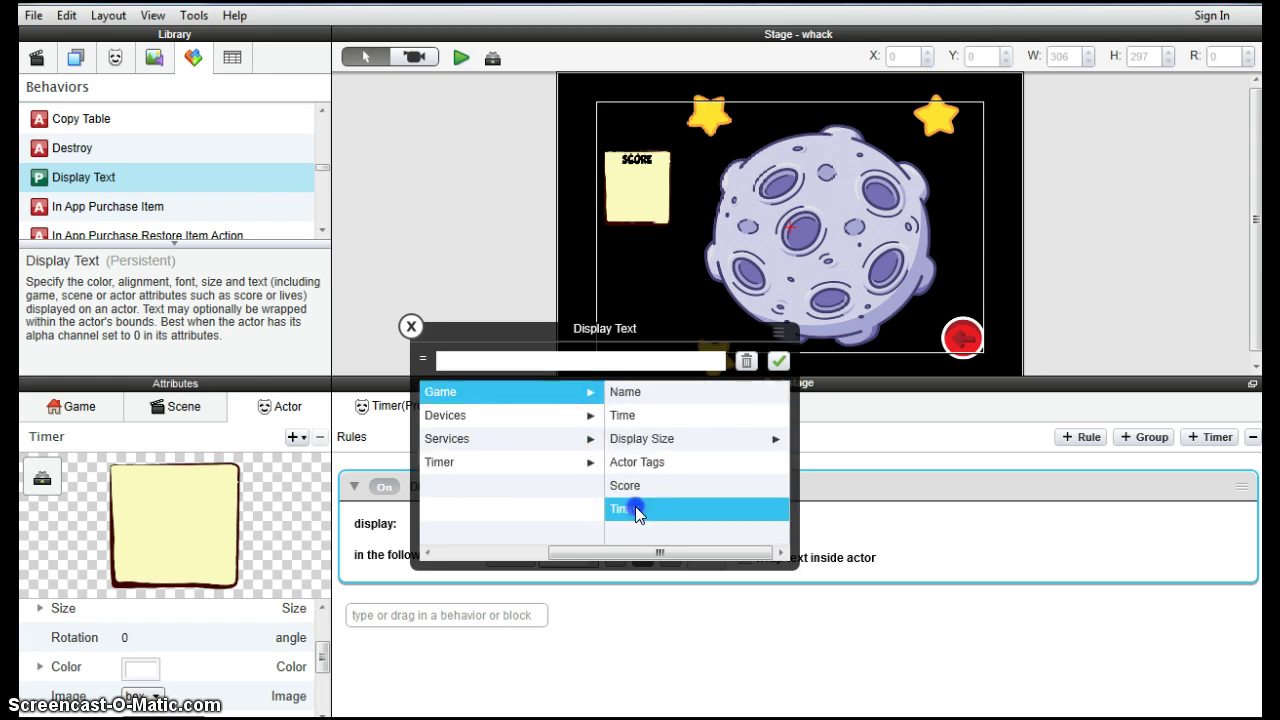
click(635, 508)
click(778, 361)
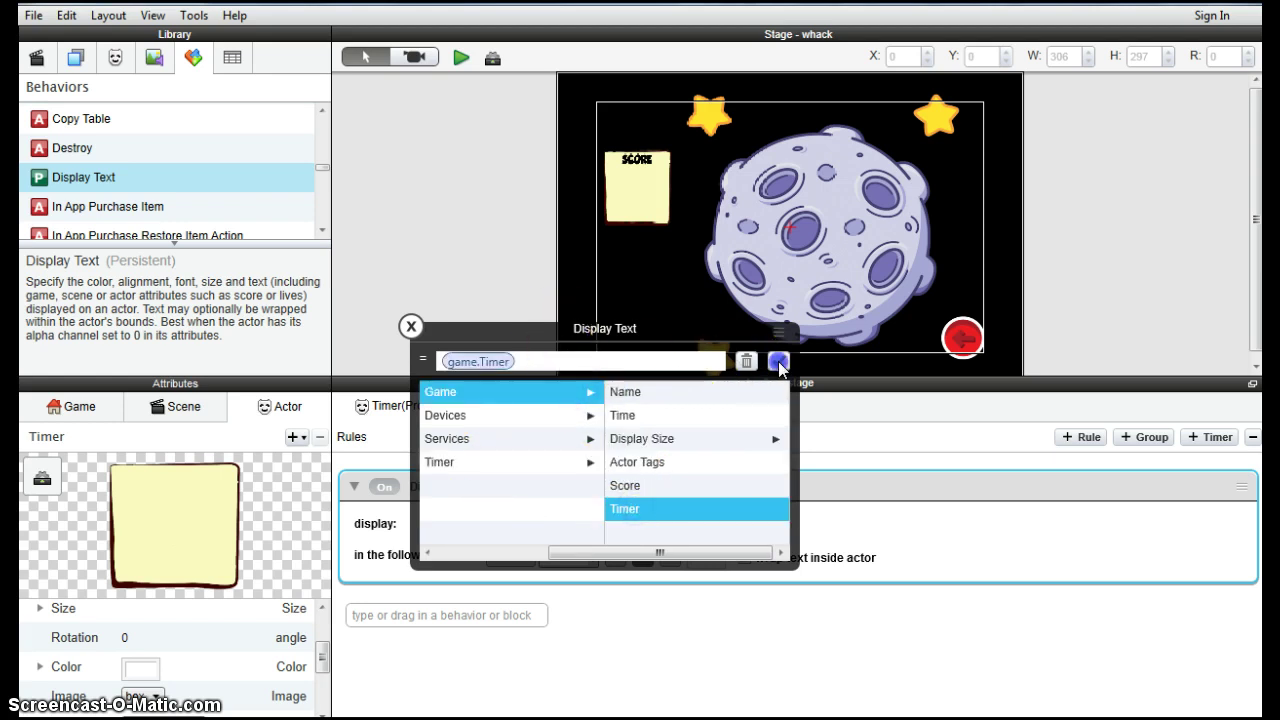
- Style the Timer actor's displayed text in dark red Verdana at size 40
click(712, 559)
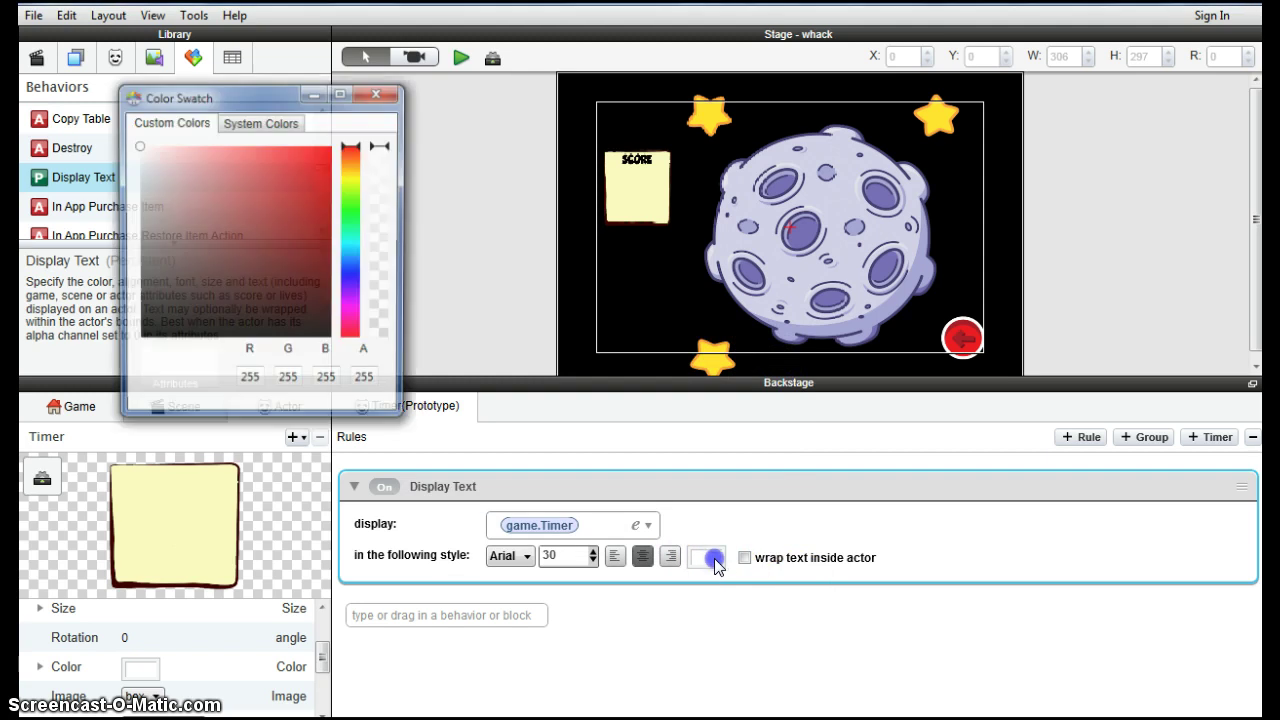
click(278, 215)
click(375, 94)
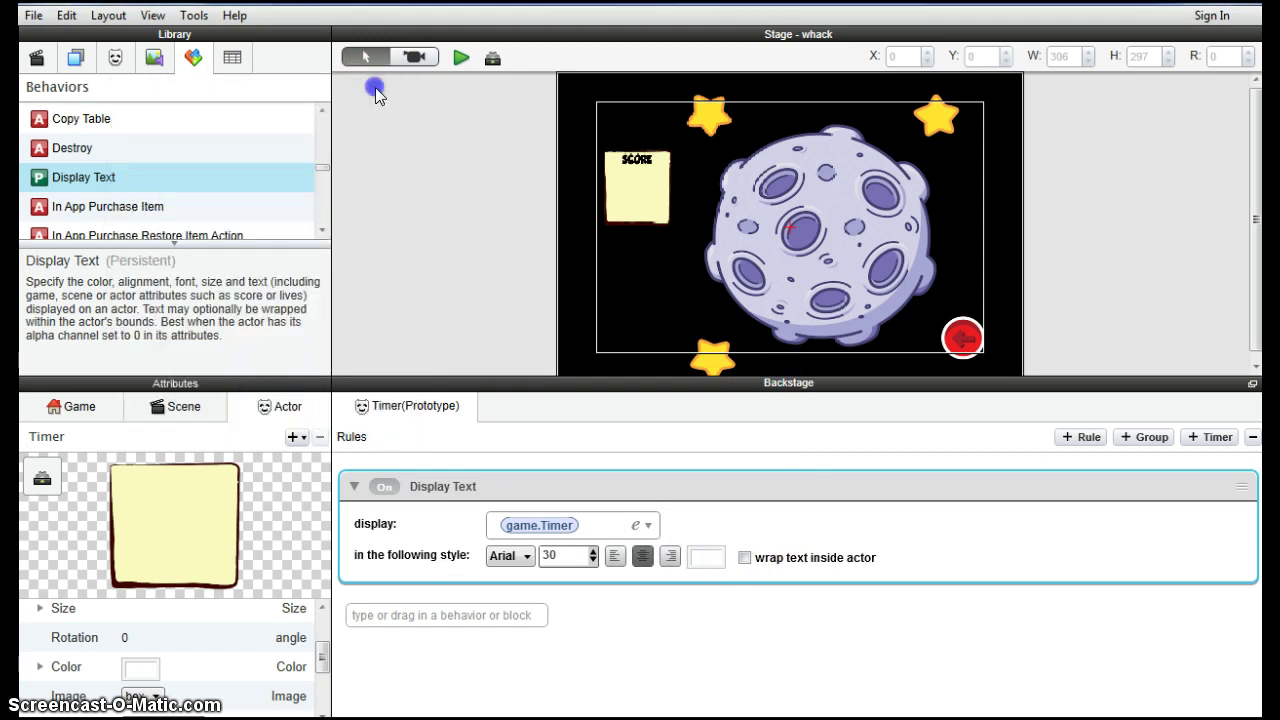
click(511, 556)
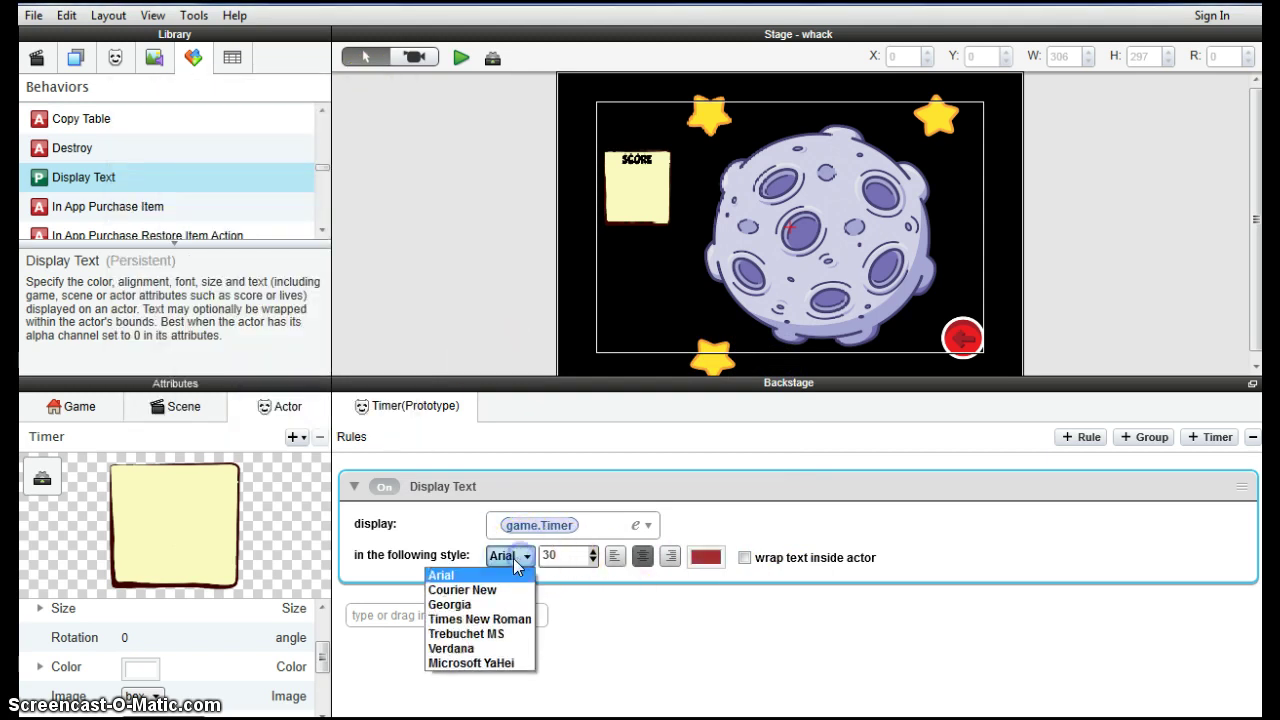
click(476, 649)
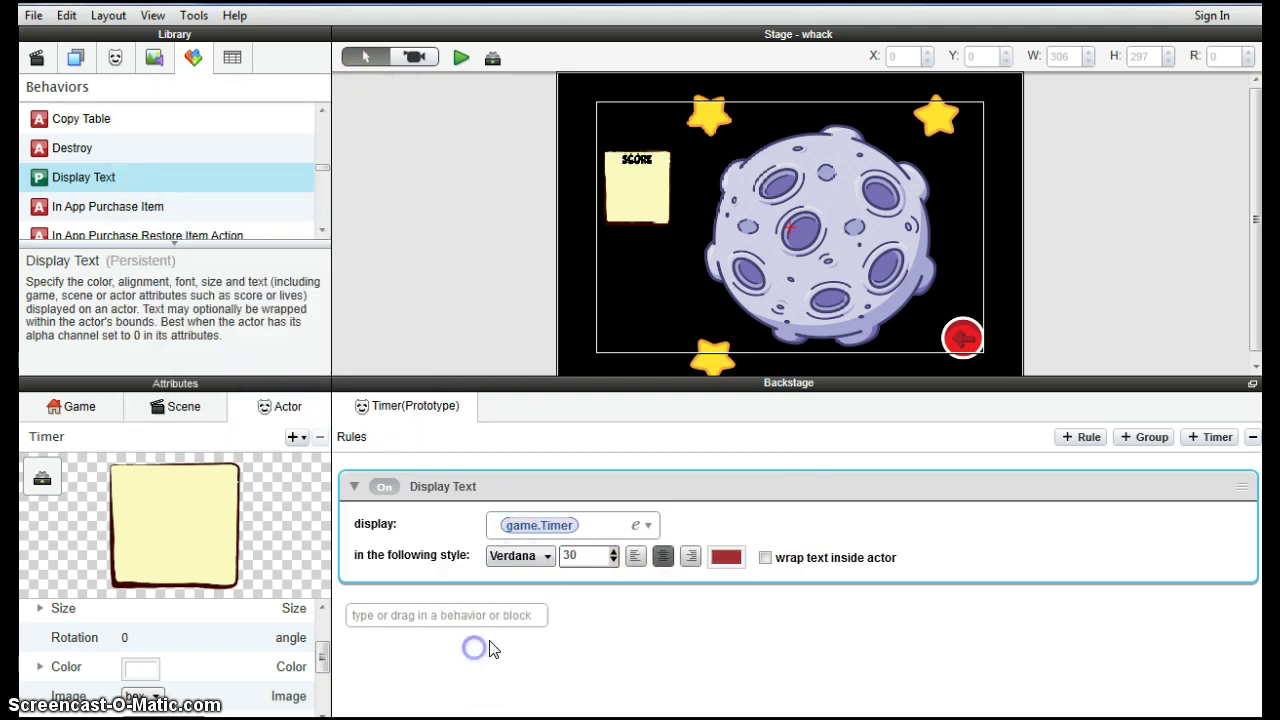
click(608, 556)
click(614, 552)
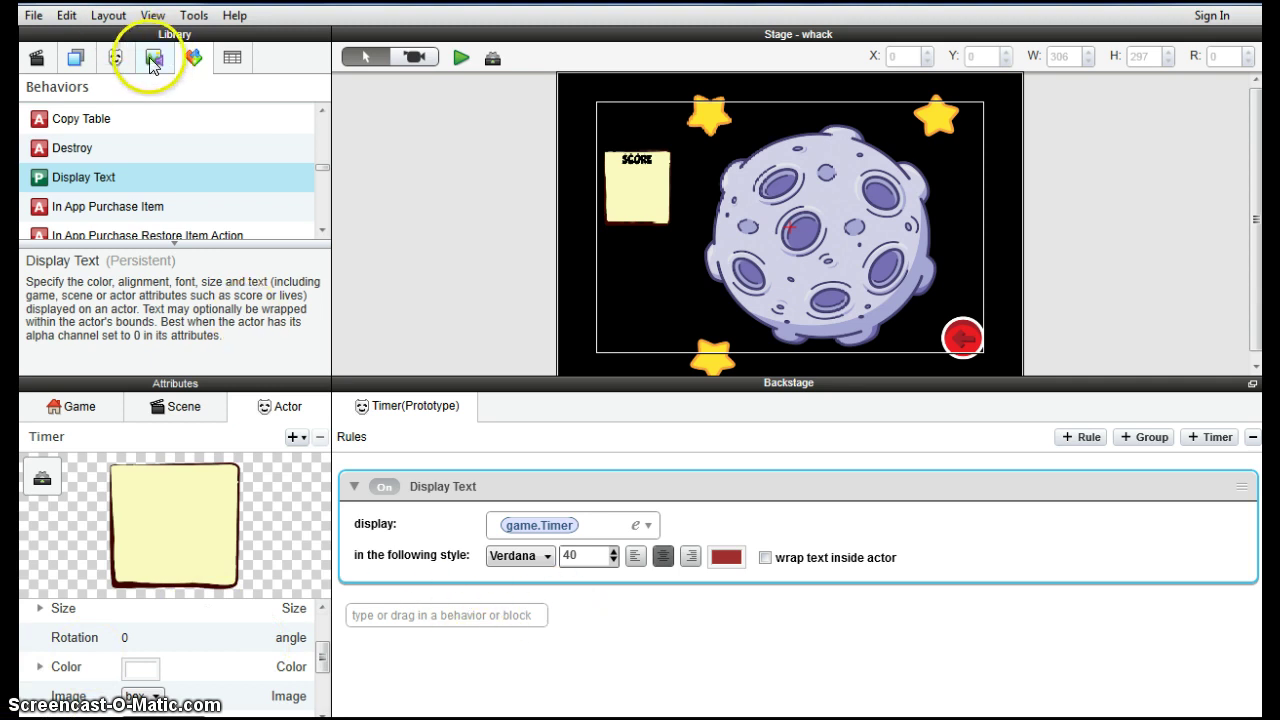
- Add a Timer block below the Display Text behavior and set it to run every 1 second
scroll(151, 171, up, 5)
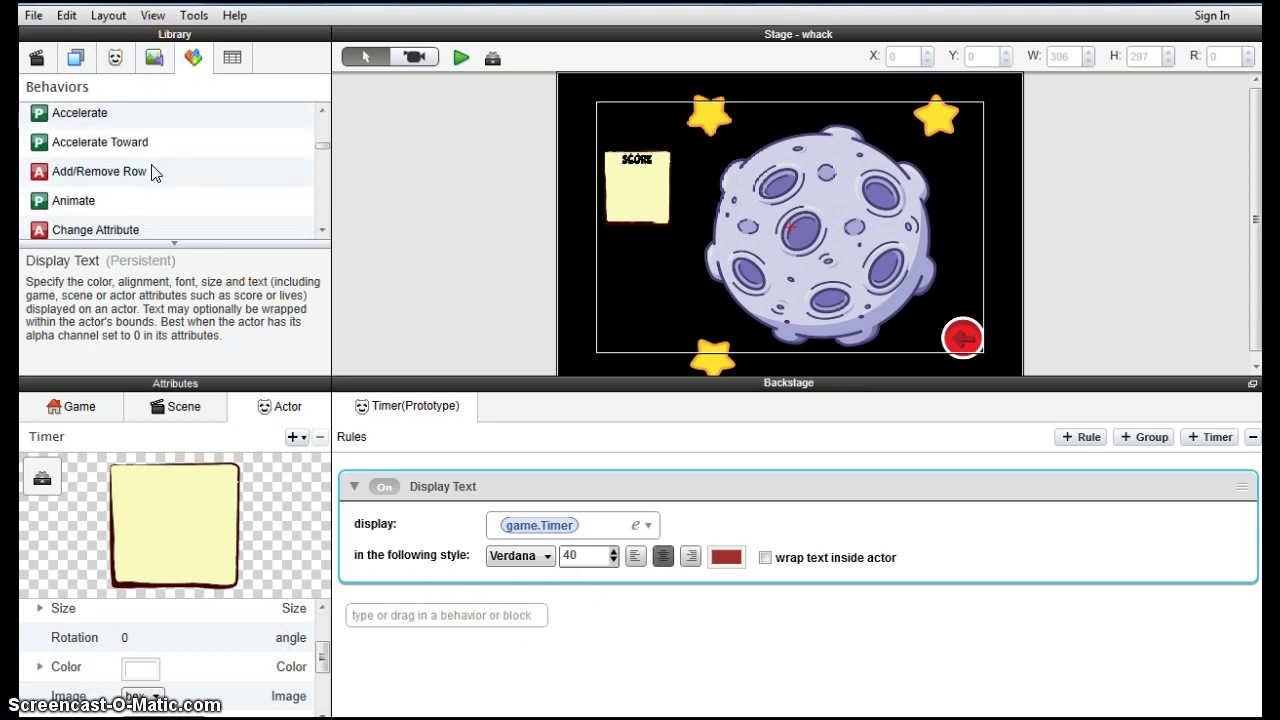
scroll(151, 171, down, 10)
drag(86, 166, 452, 606)
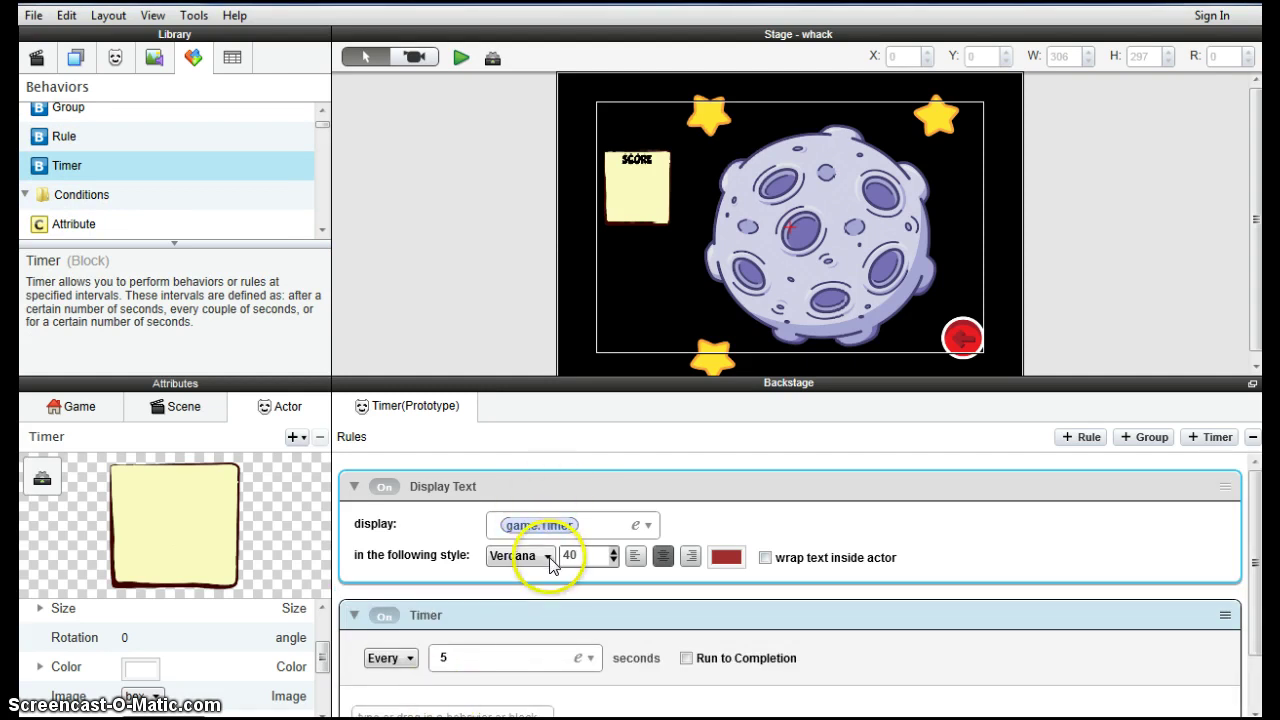
click(440, 655)
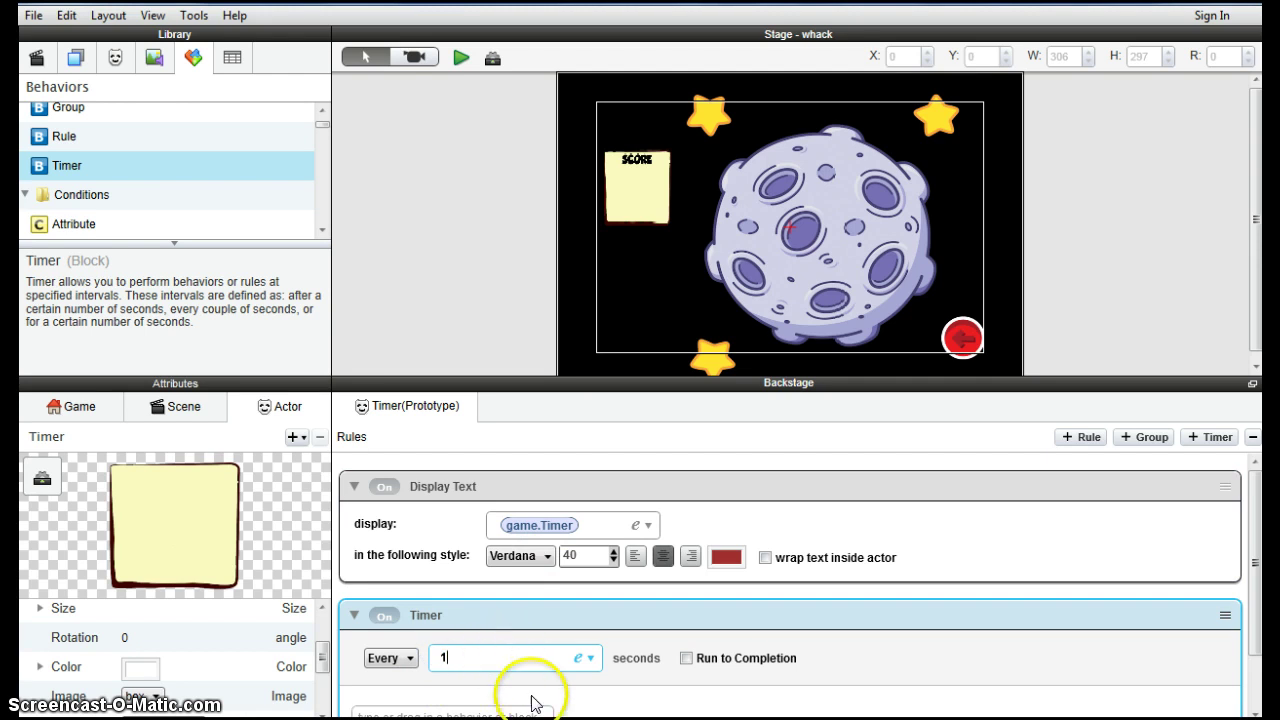
click(490, 697)
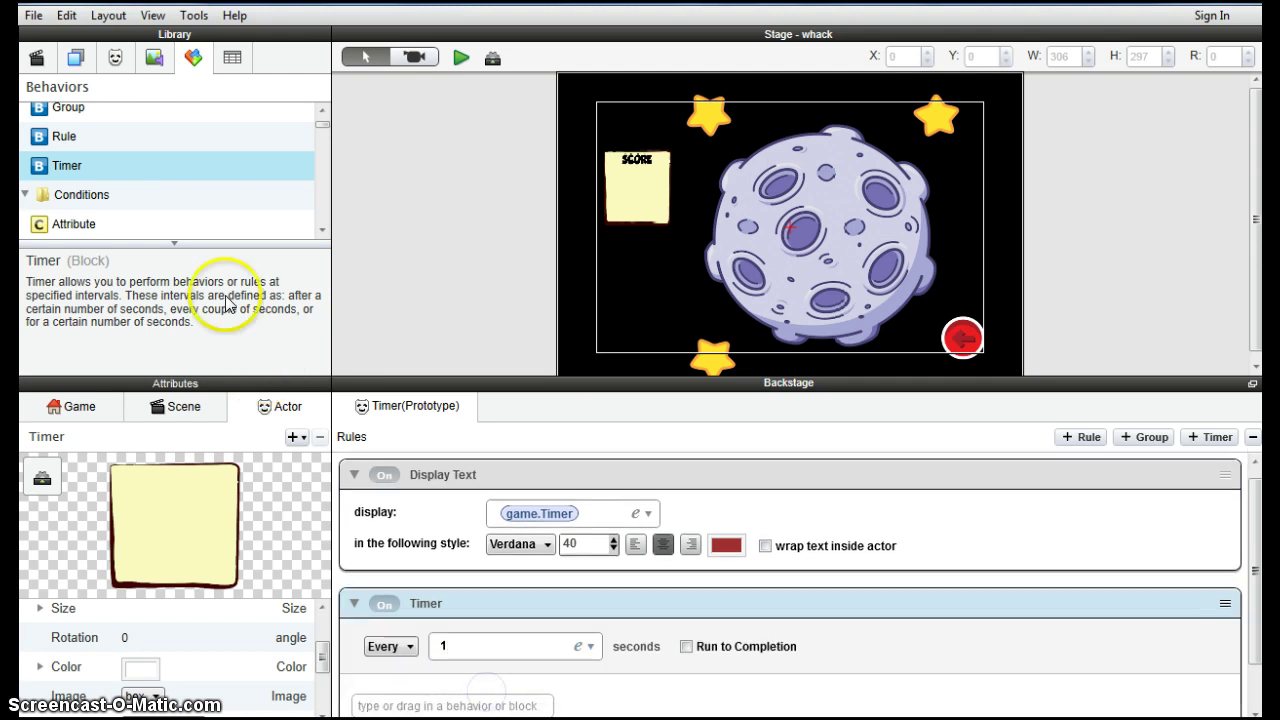
- Add a Change Attribute action inside the Timer block with game.Timer as the attribute to set
scroll(137, 235, up, 1)
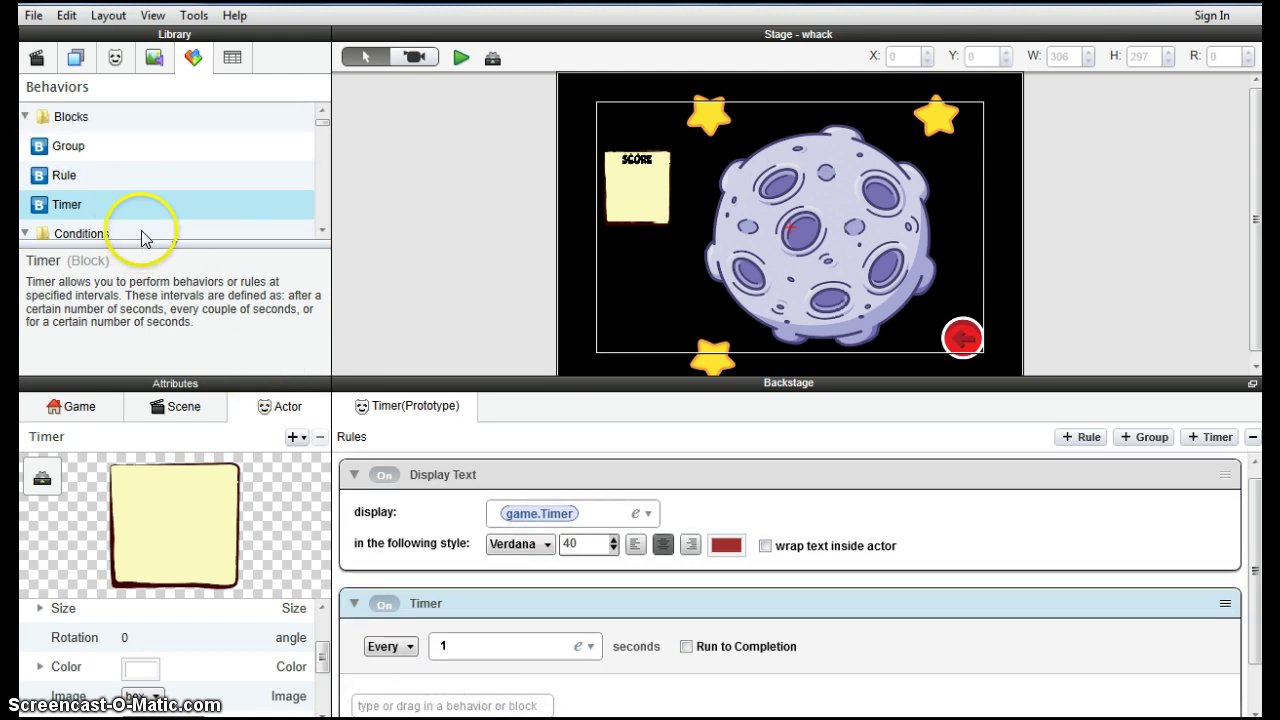
scroll(141, 230, down, 6)
scroll(141, 237, down, 3)
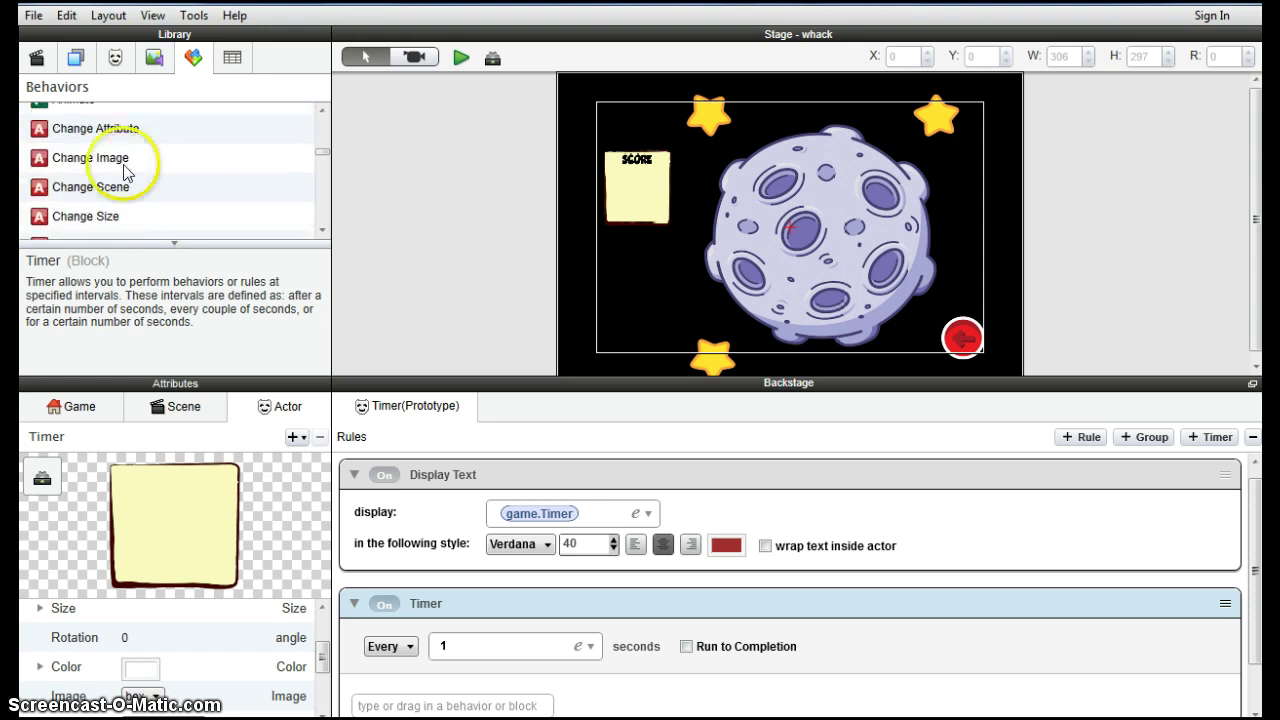
drag(109, 128, 450, 637)
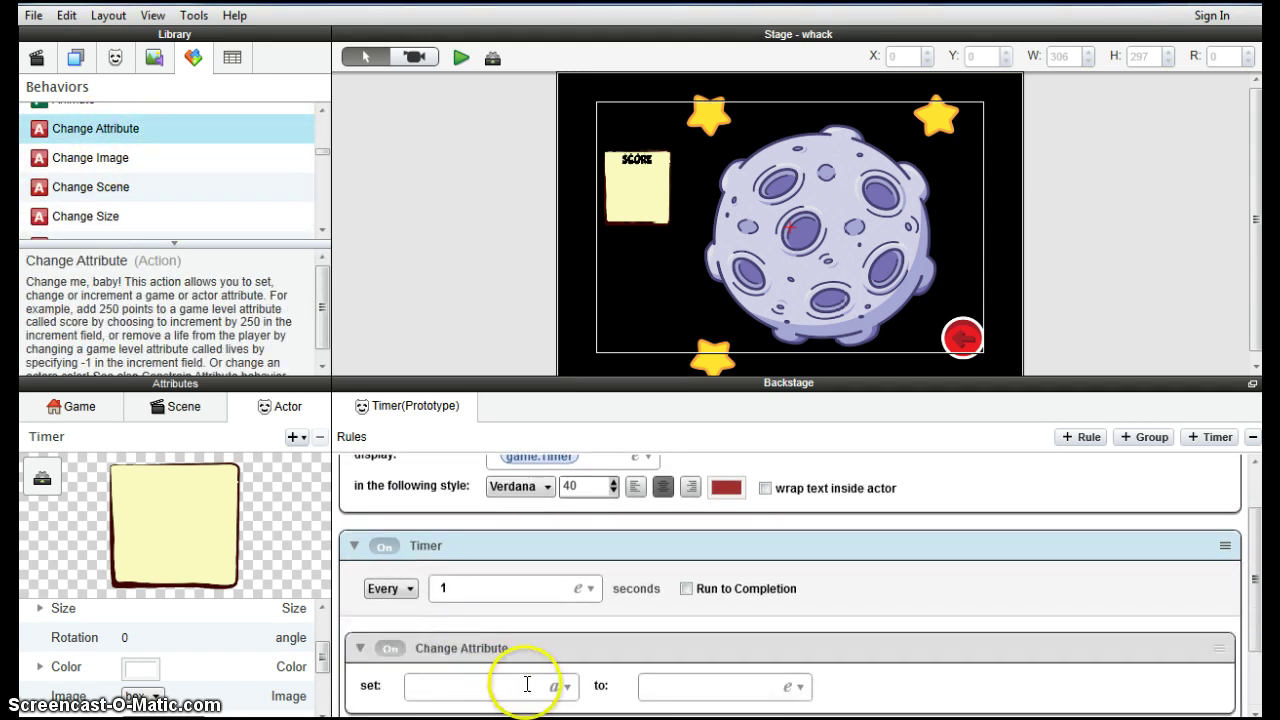
click(563, 686)
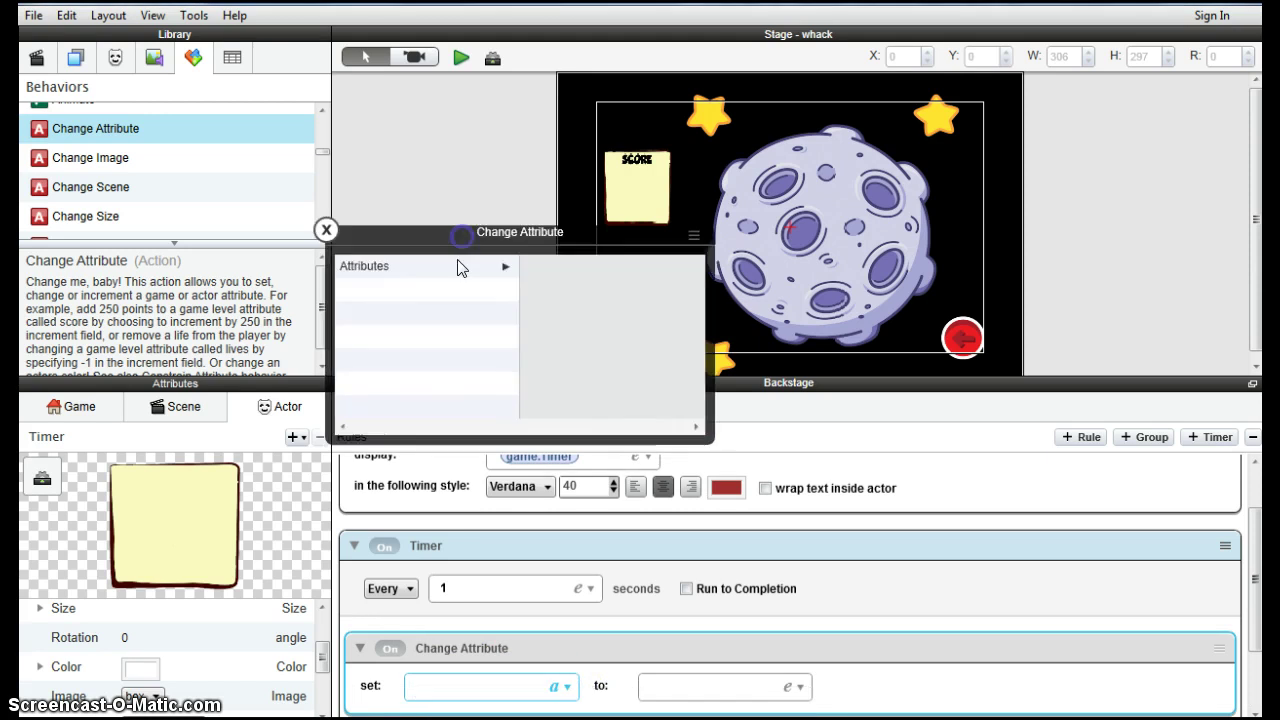
click(386, 265)
click(540, 266)
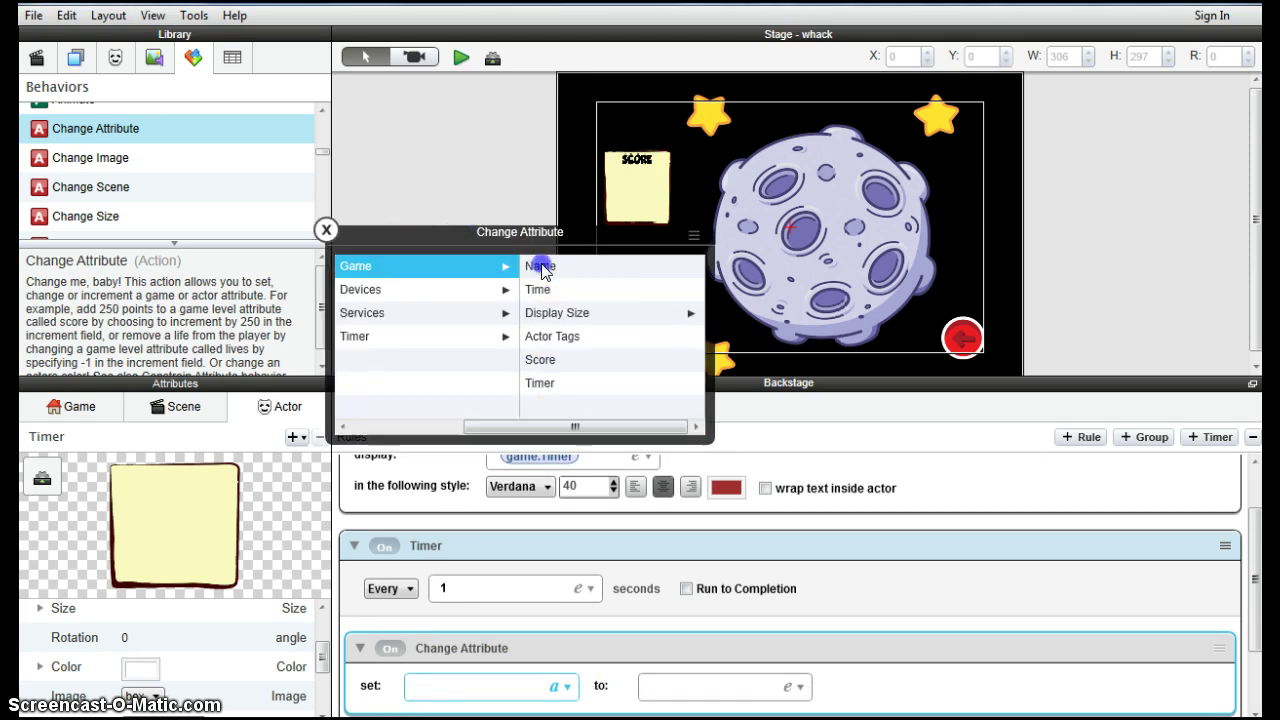
click(545, 383)
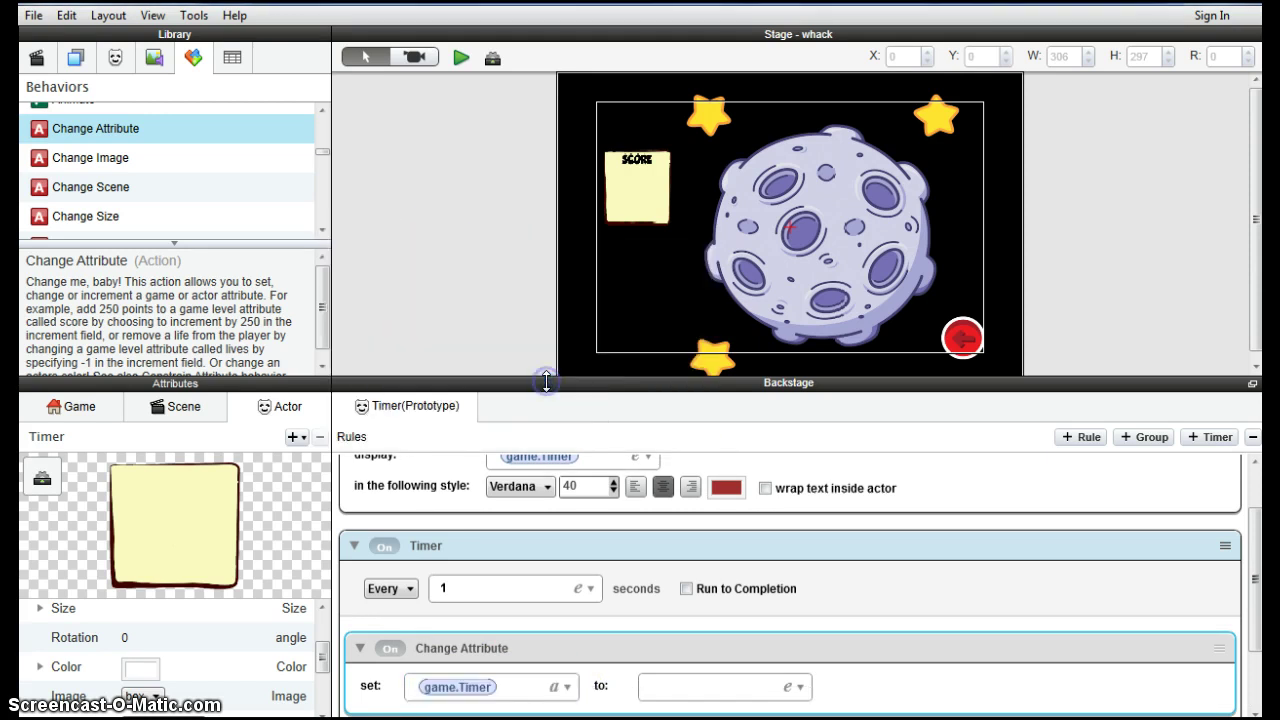
- Set the new value in the Change Attribute action to the expression game.Timer-1
click(666, 684)
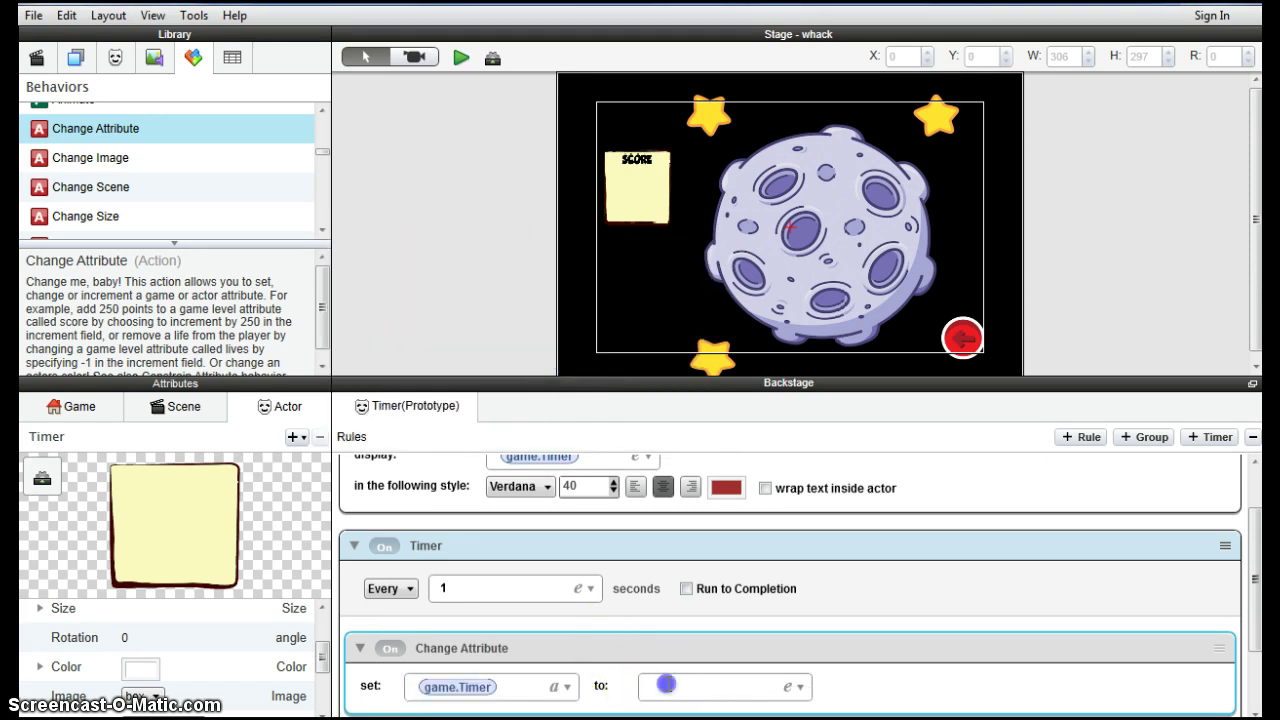
click(801, 688)
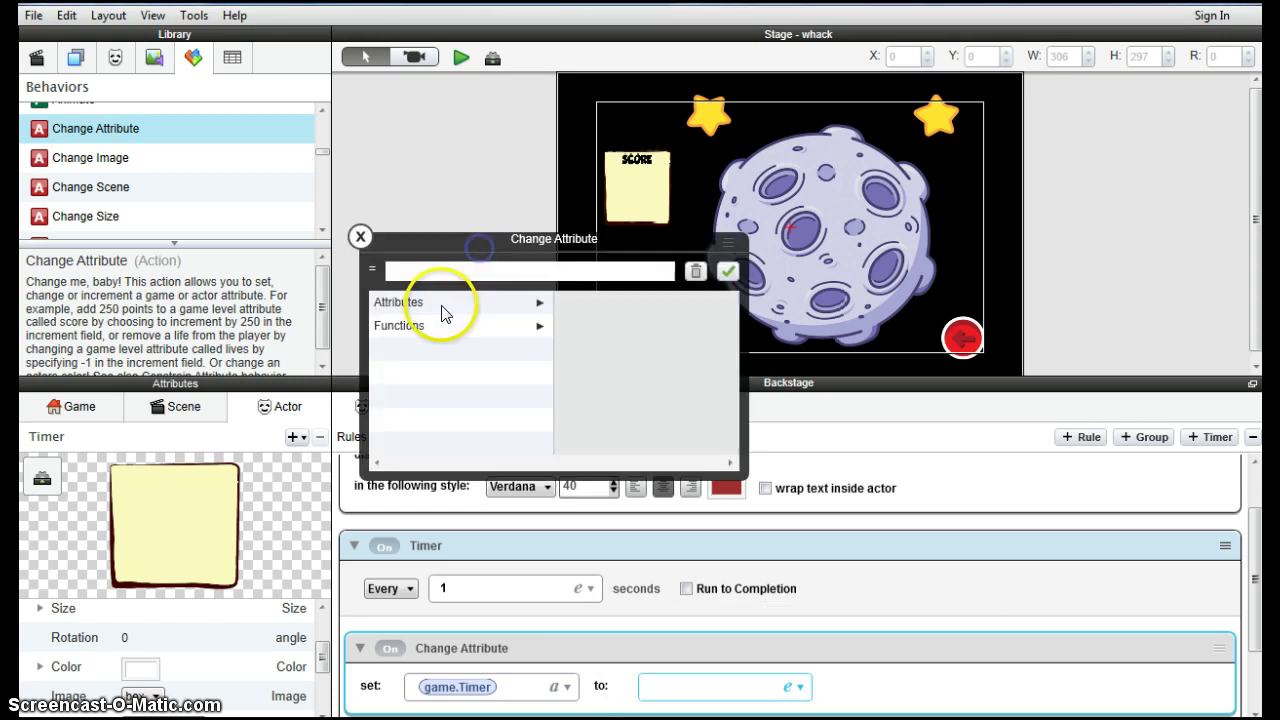
click(430, 302)
click(568, 305)
click(578, 418)
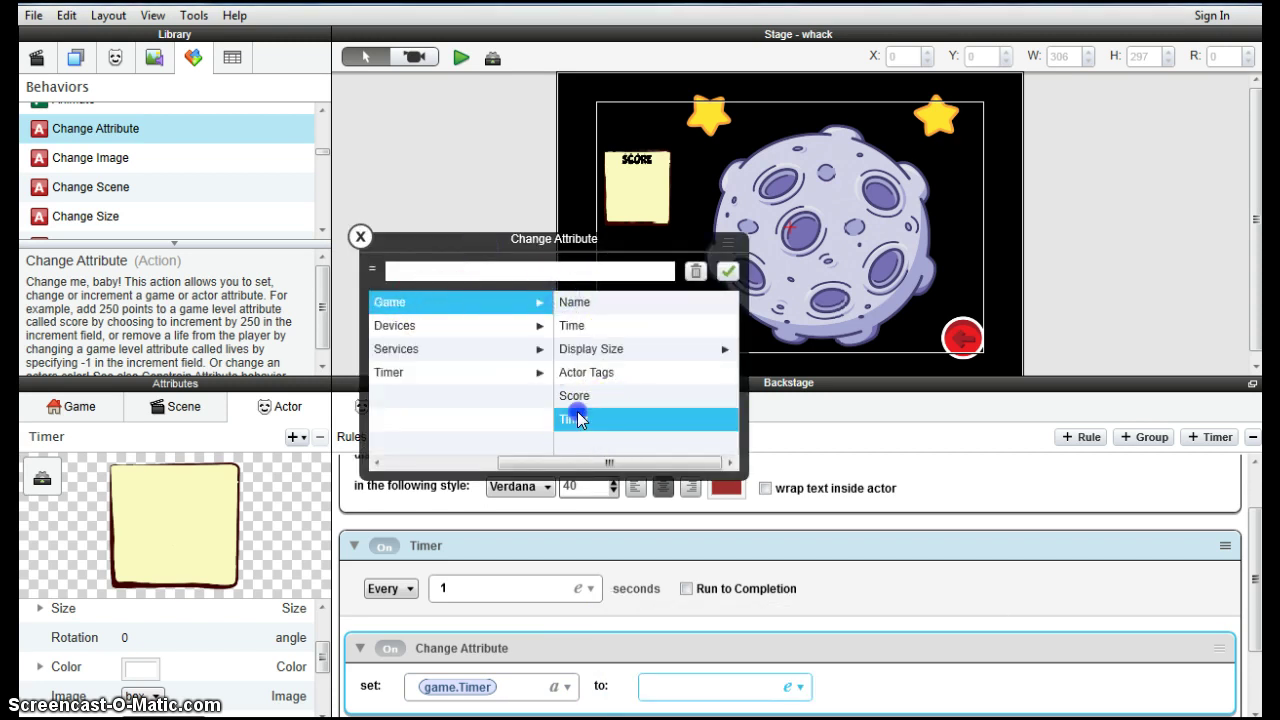
click(514, 266)
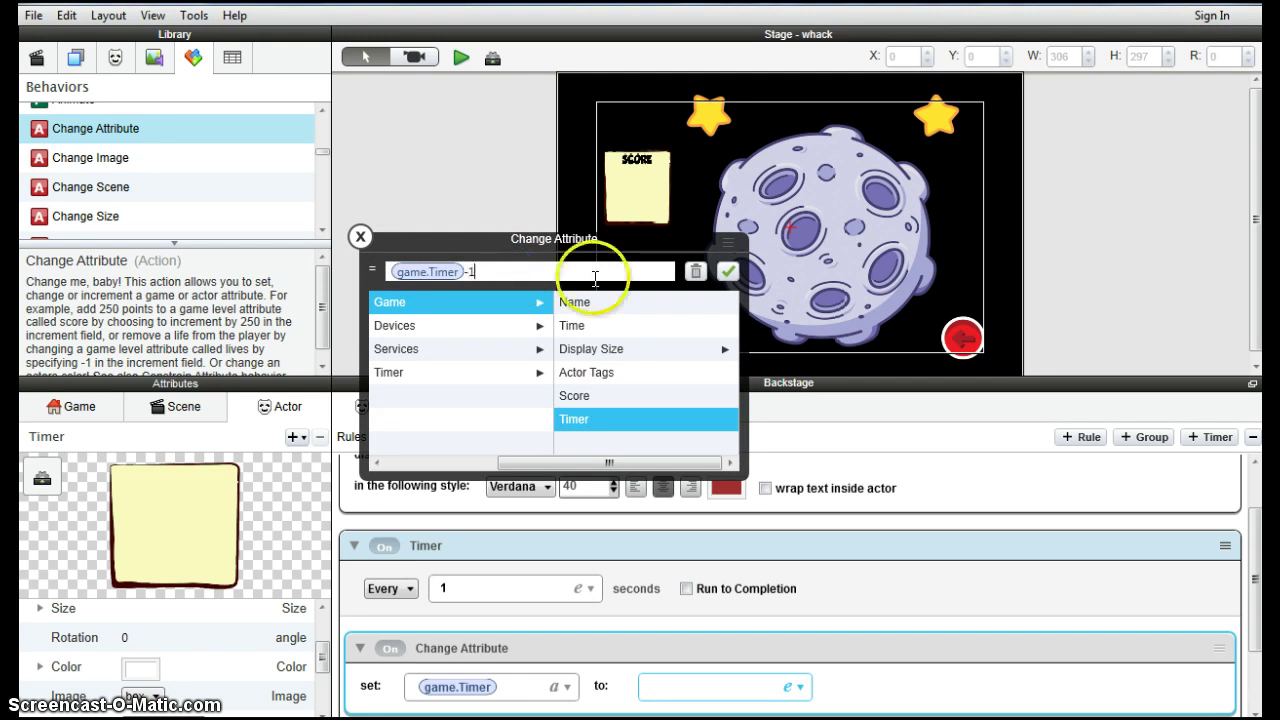
text(-1)
click(728, 271)
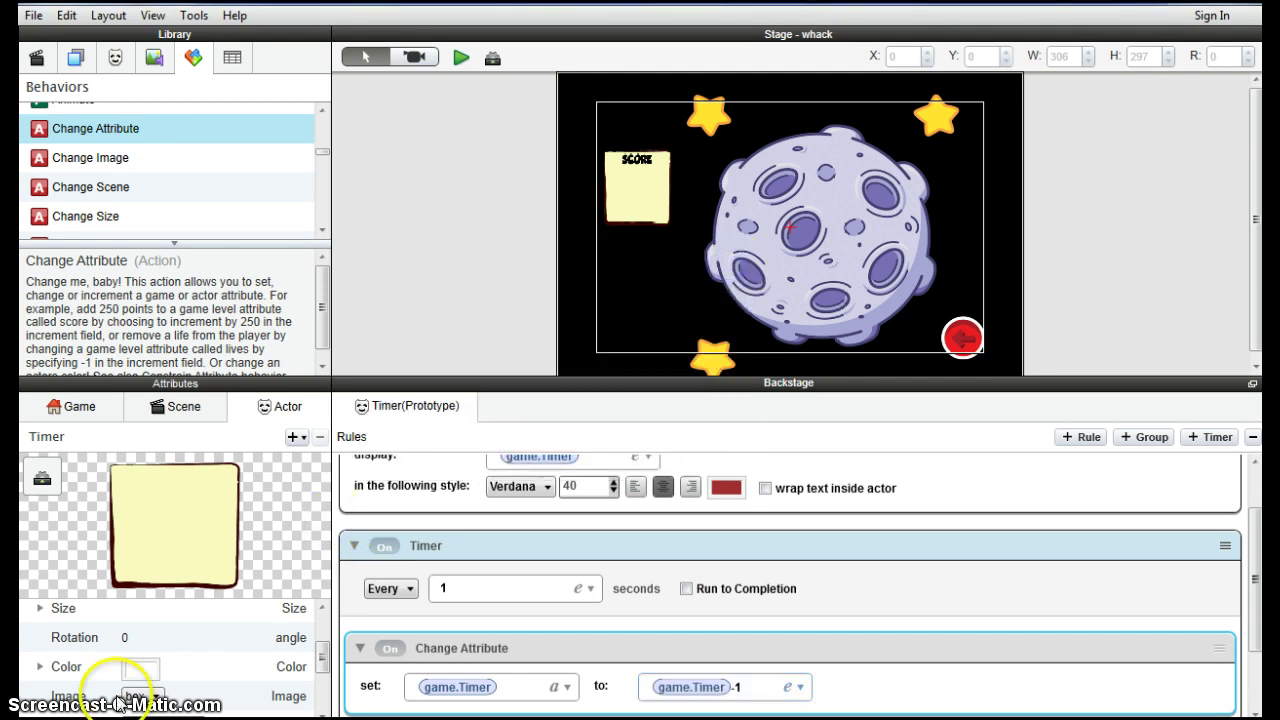
- Add a rule below the Timer block with an Attribute condition that checks whether game.Timer = 0
scroll(790, 586, down, 1)
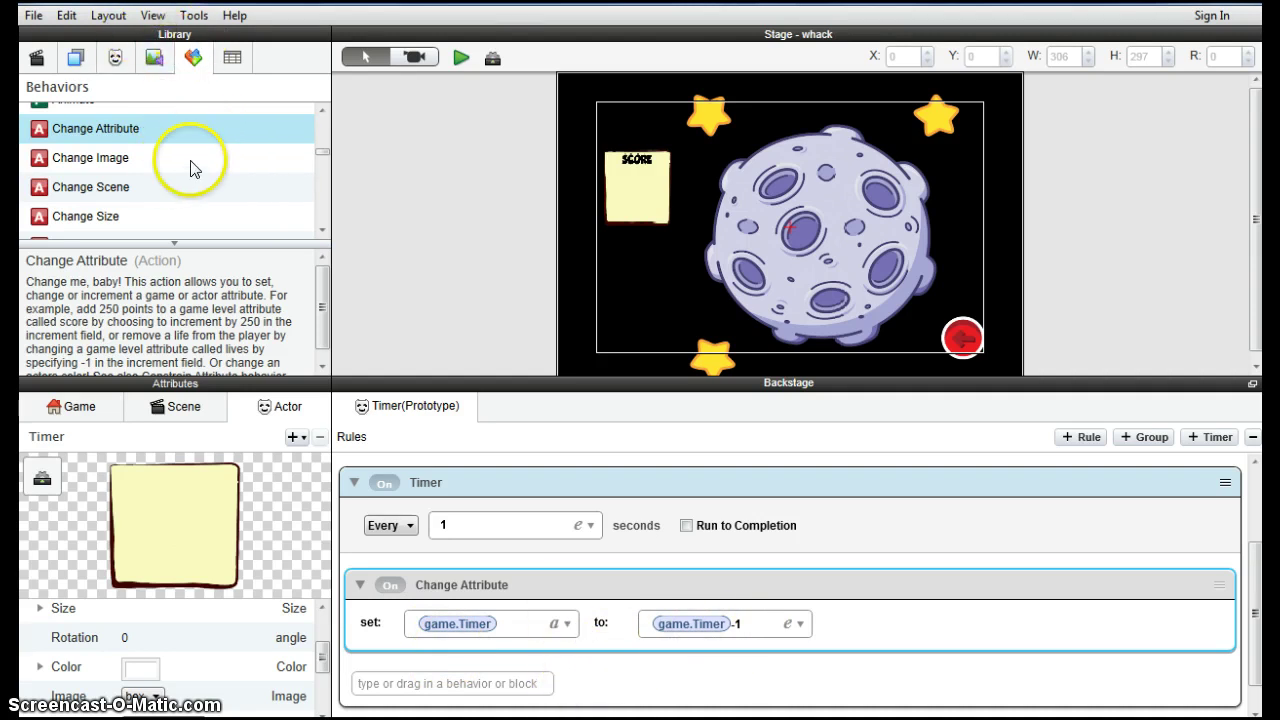
drag(320, 141, 320, 125)
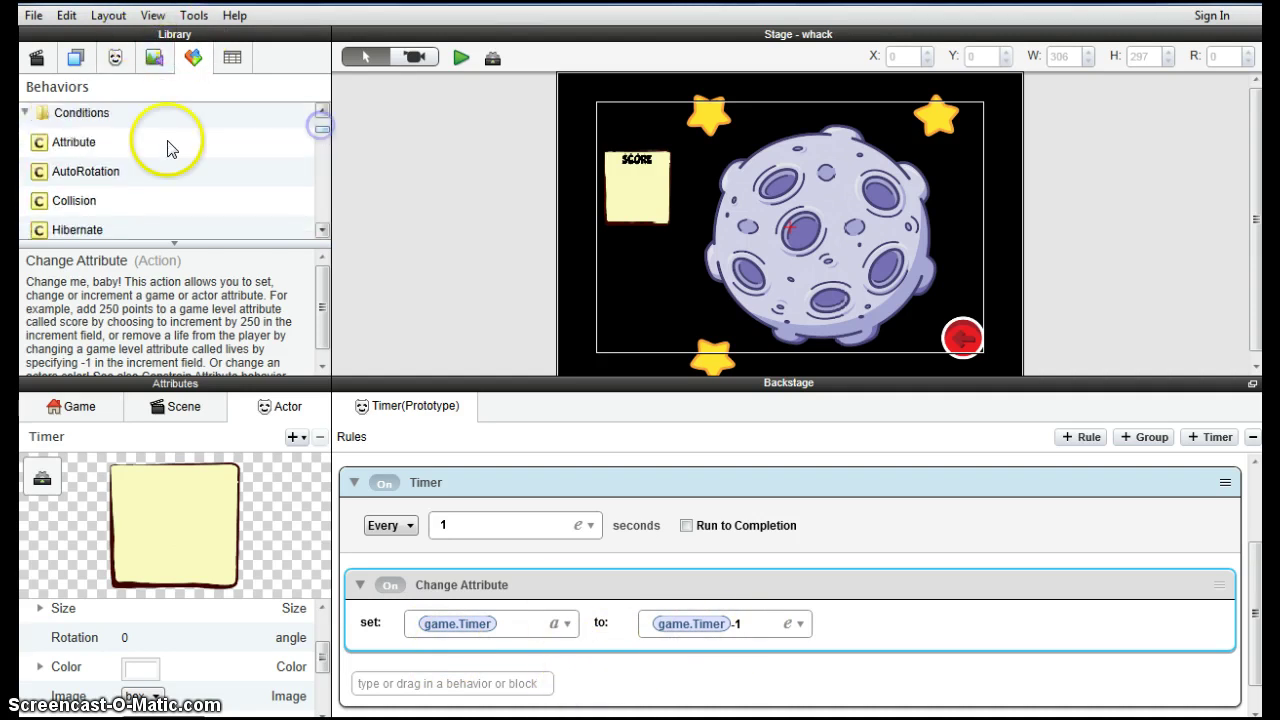
drag(166, 146, 586, 677)
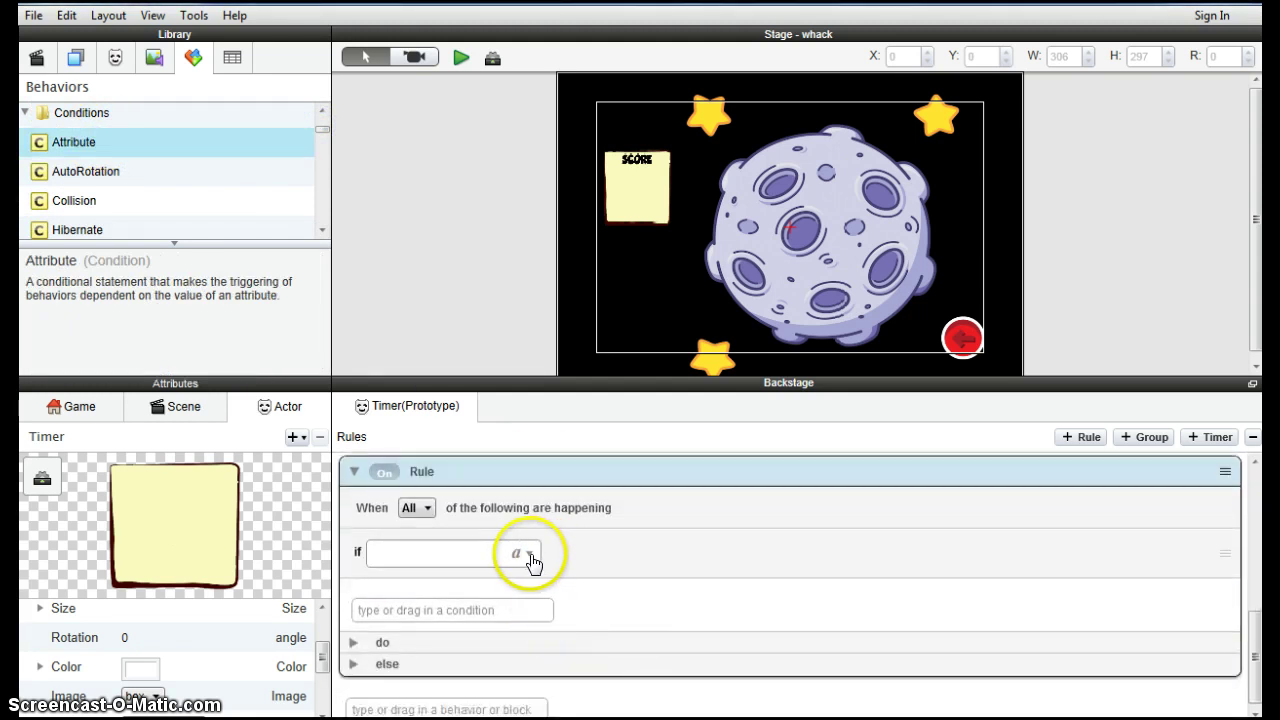
click(529, 569)
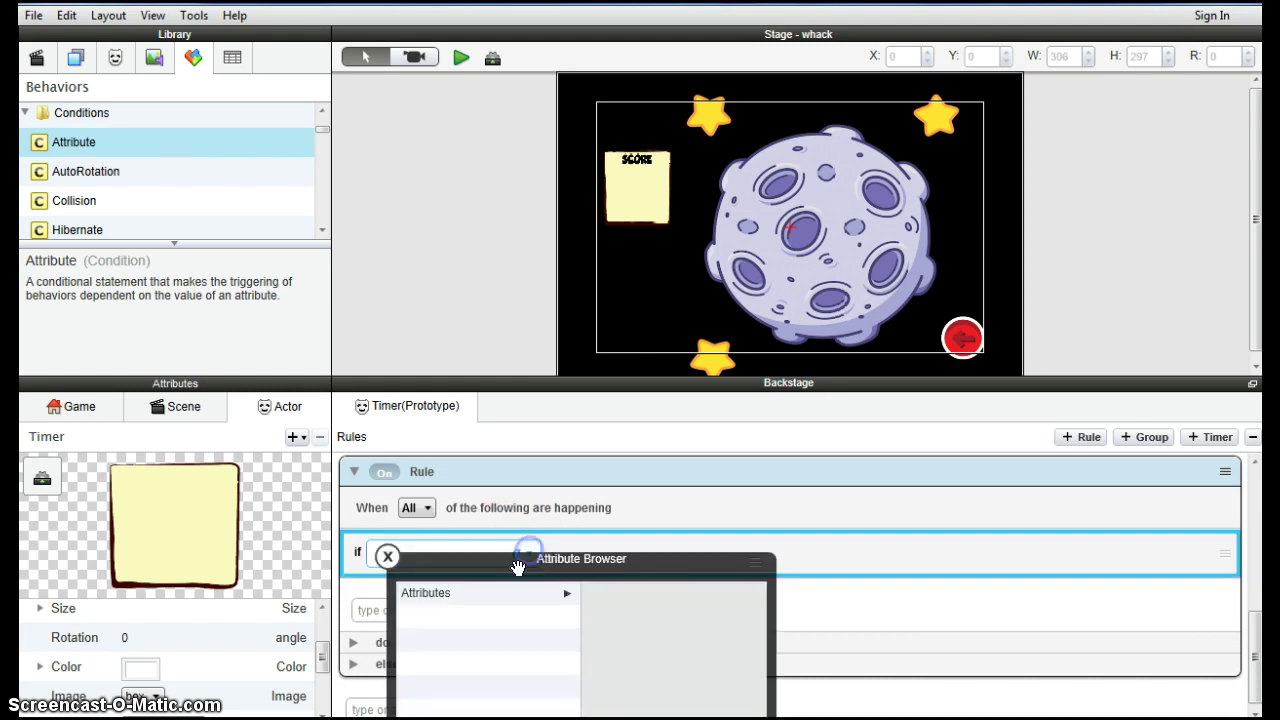
click(430, 596)
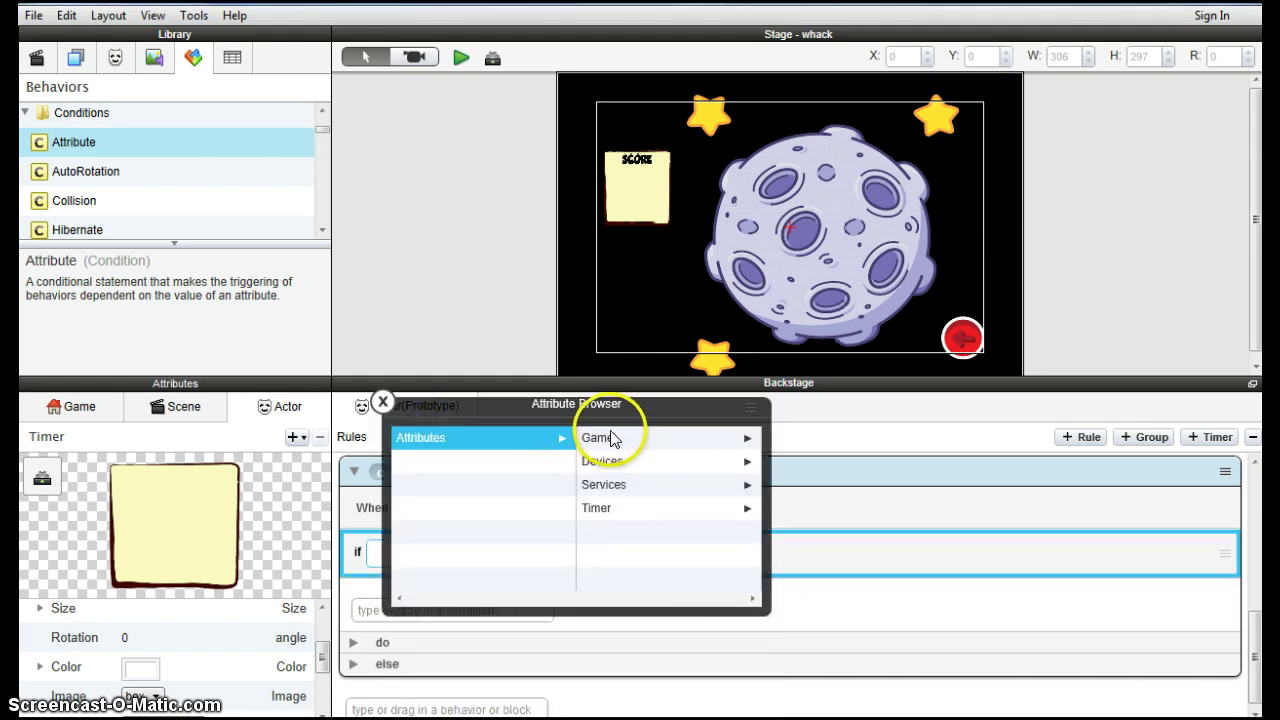
click(609, 436)
click(595, 556)
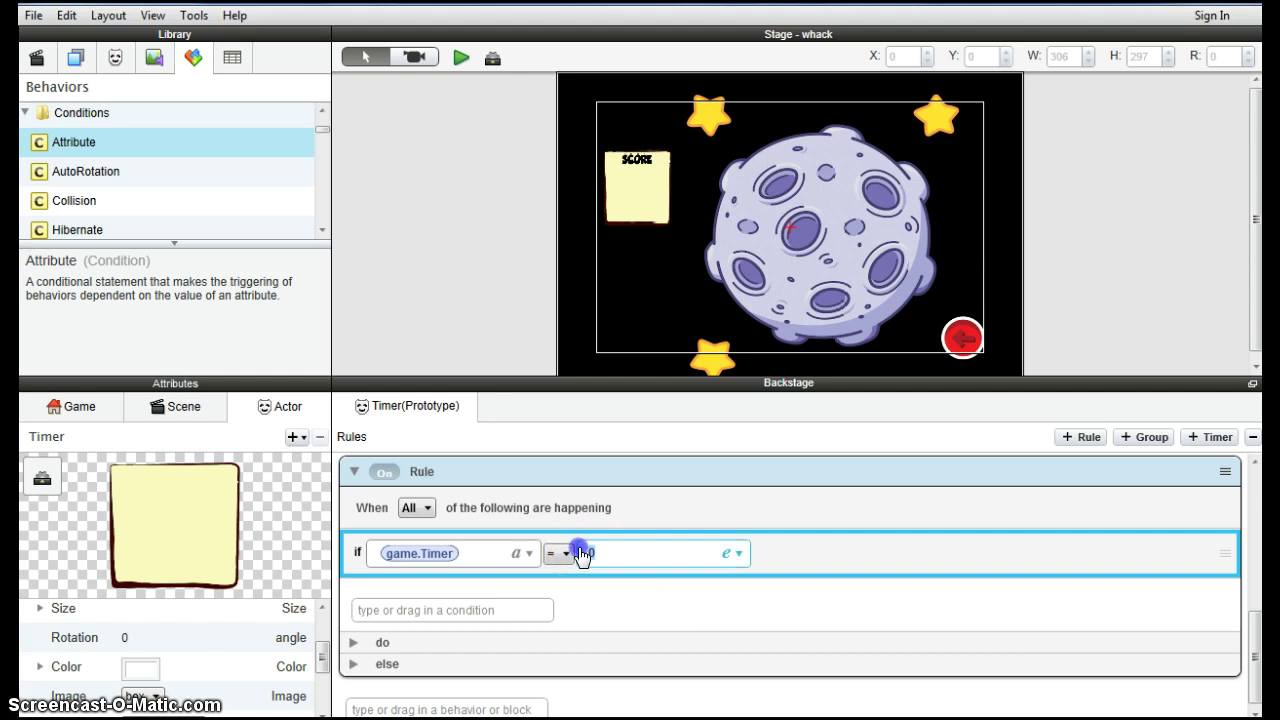
- Add a Play Sound action to the do section of the game.Timer rule
click(354, 642)
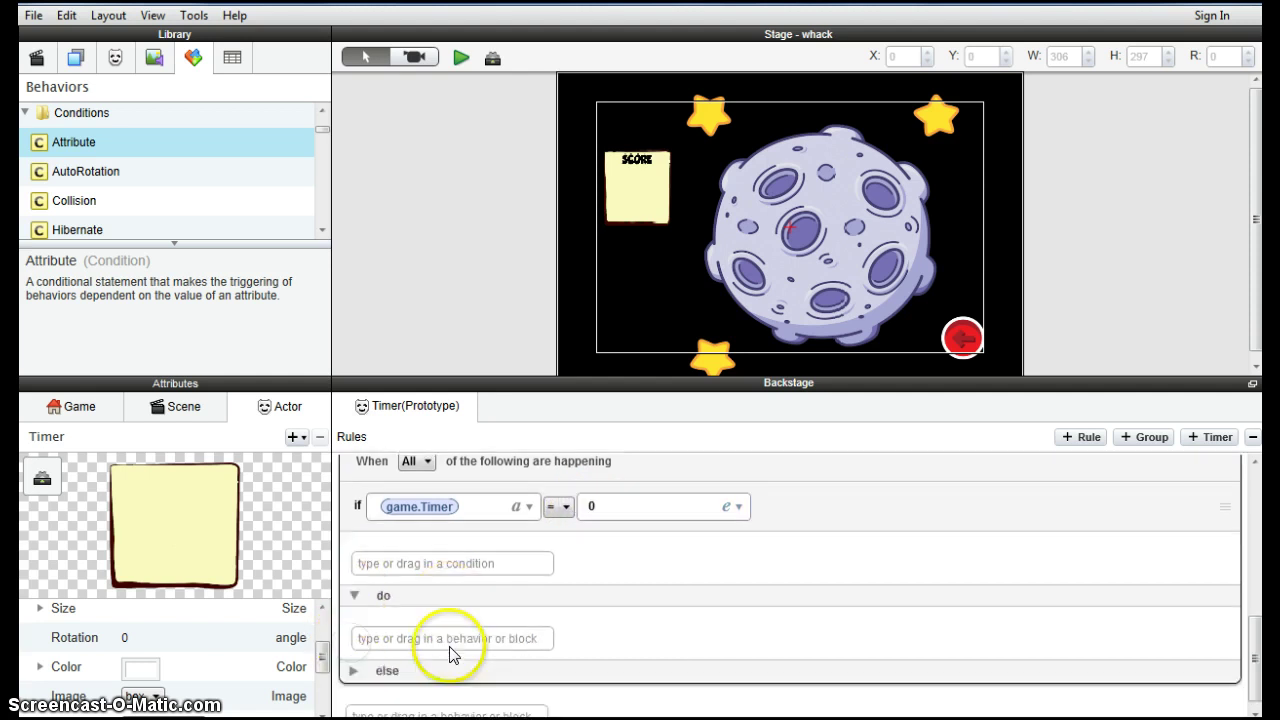
scroll(137, 206, down, 3)
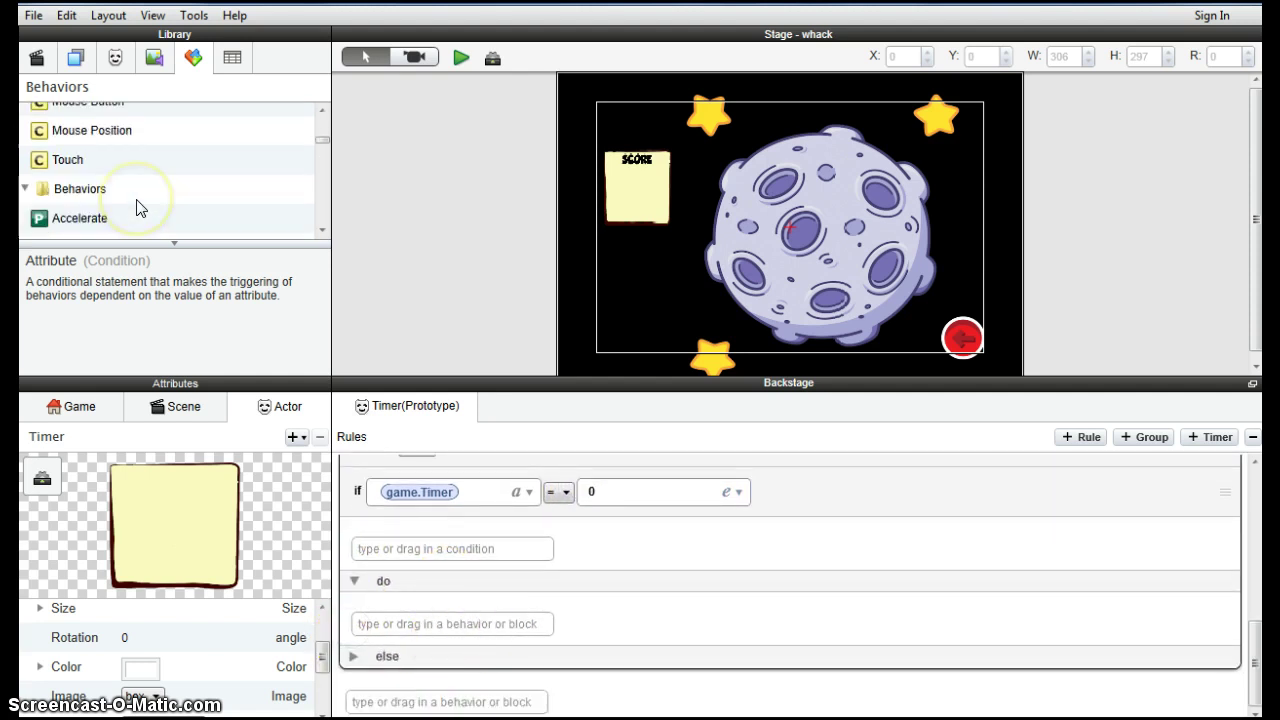
scroll(137, 207, down, 10)
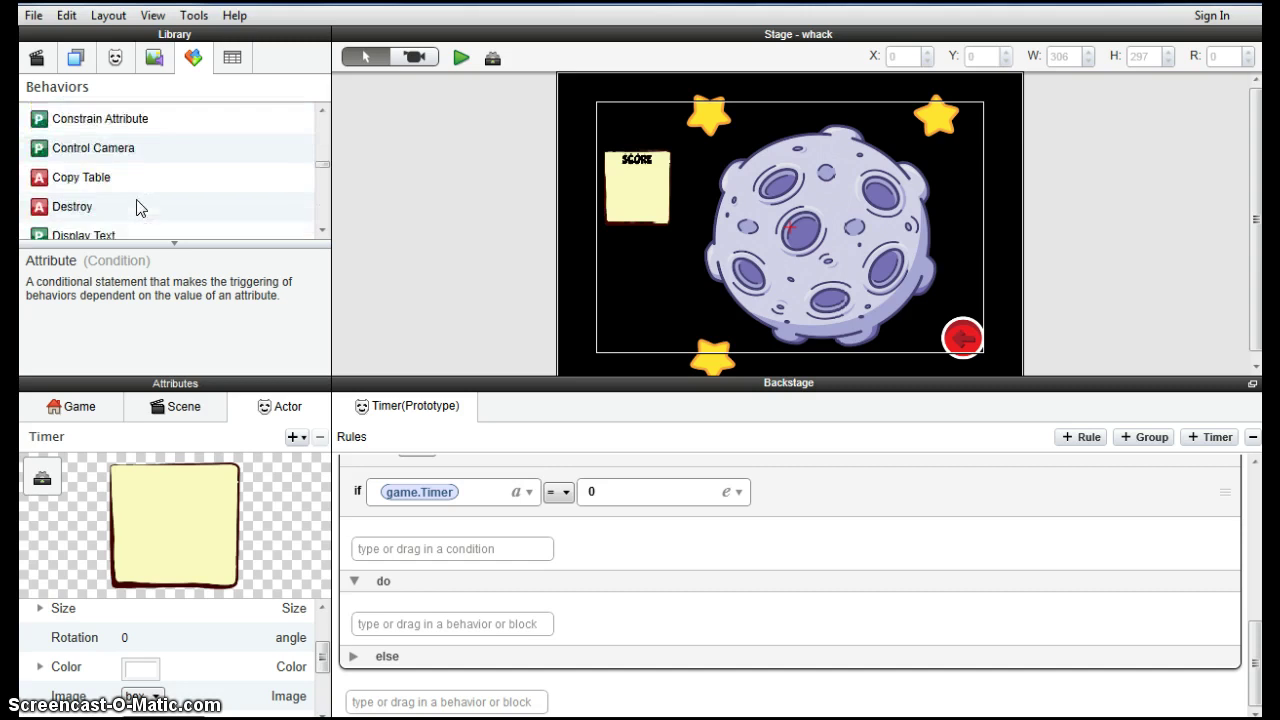
scroll(137, 207, down, 12)
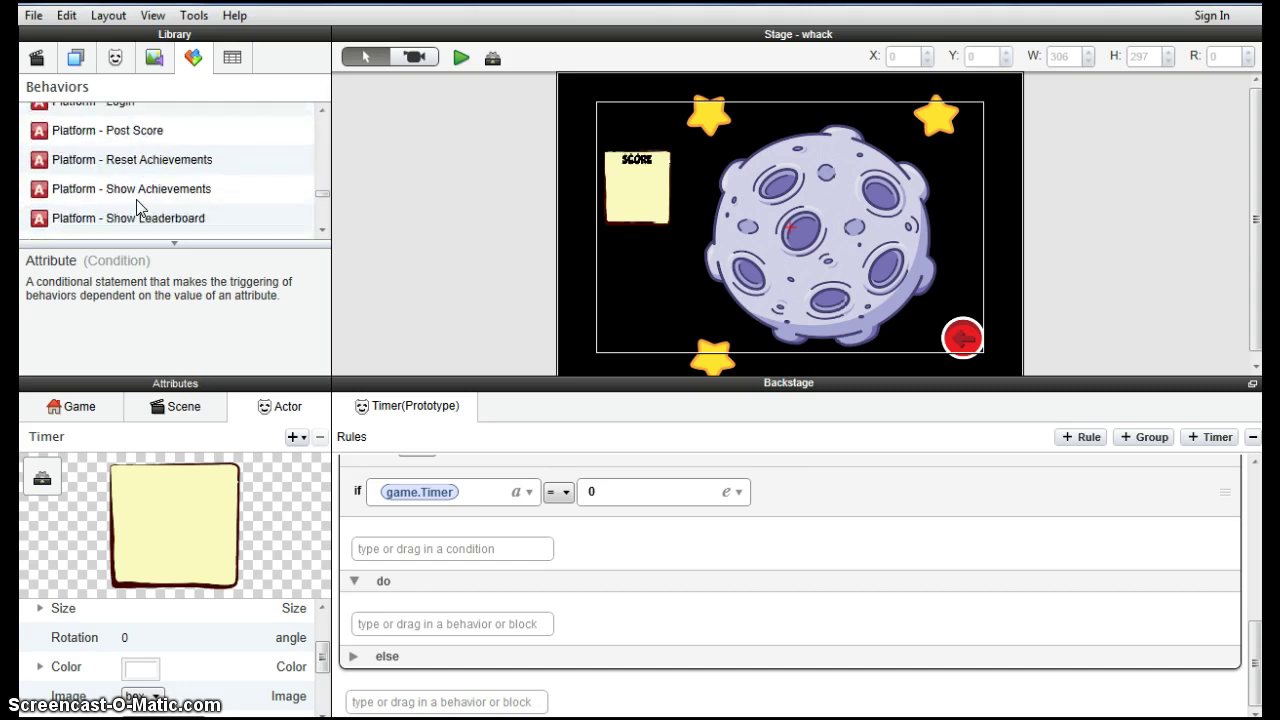
scroll(137, 207, down, 5)
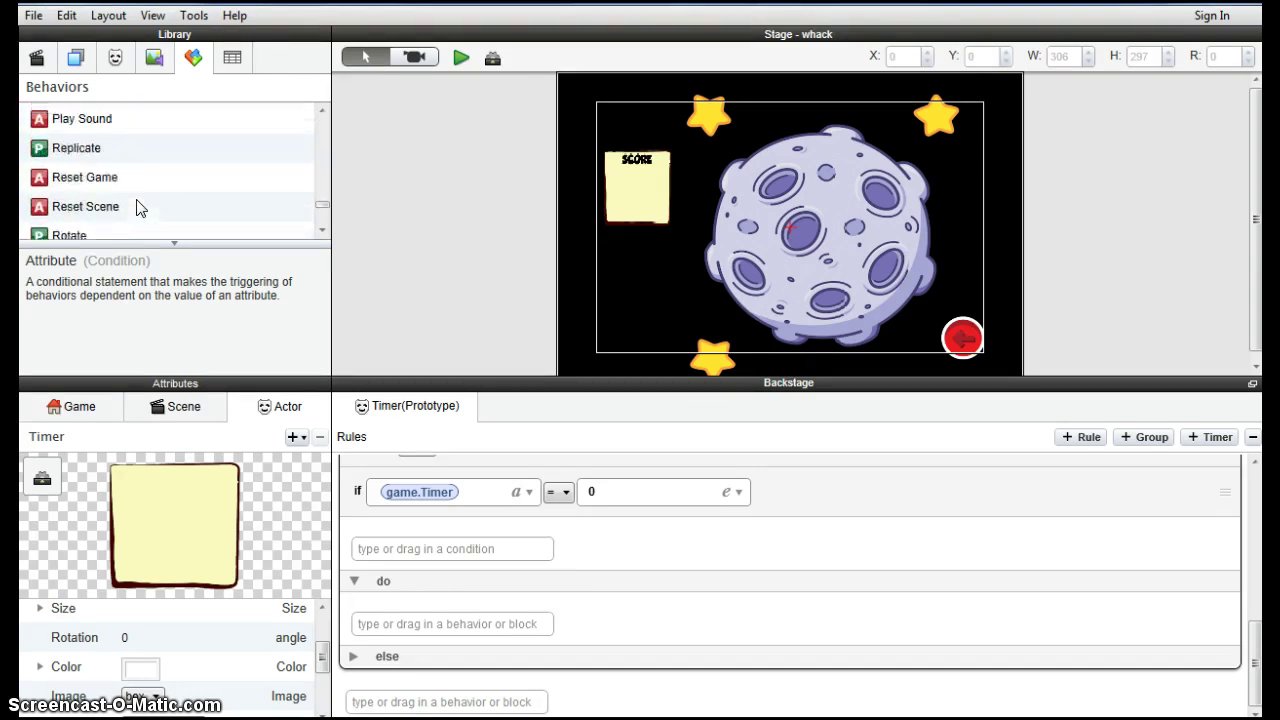
scroll(128, 203, down, 5)
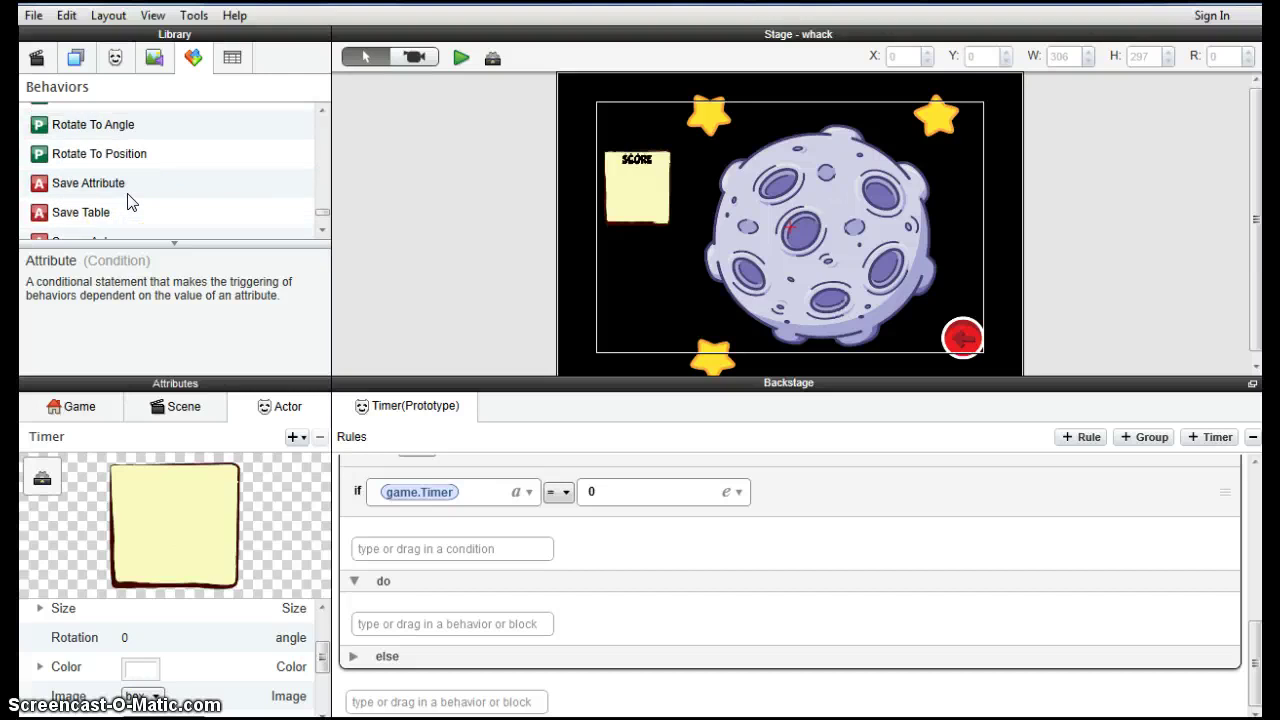
scroll(128, 203, up, 8)
scroll(128, 203, up, 3)
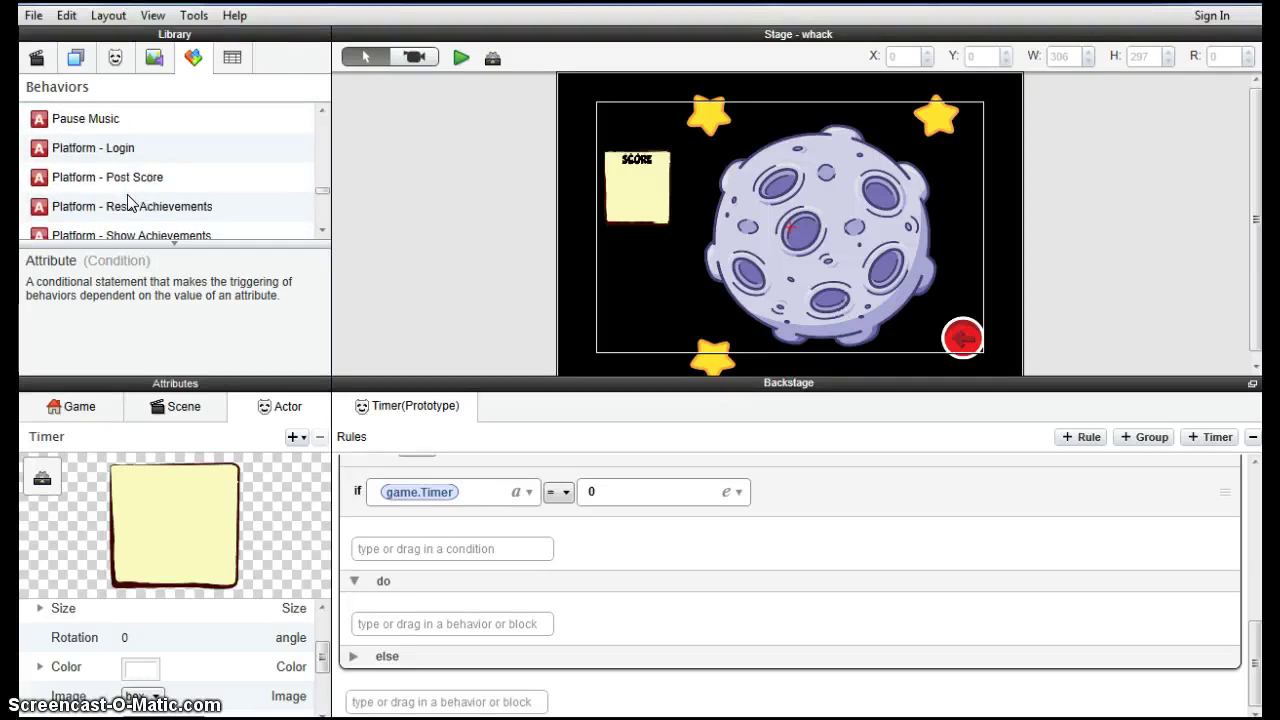
scroll(128, 203, down, 5)
drag(84, 215, 513, 620)
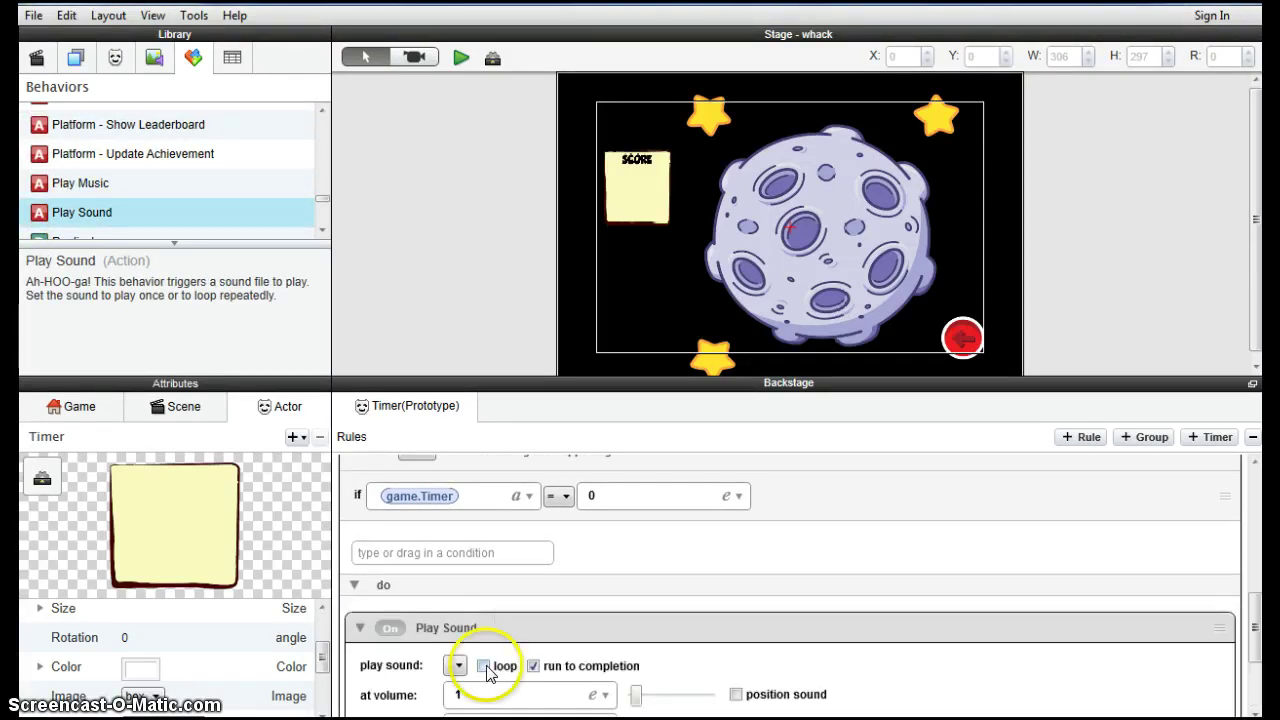
- Set the Play Sound action to play the success sound
scroll(480, 665, down, 2)
click(459, 572)
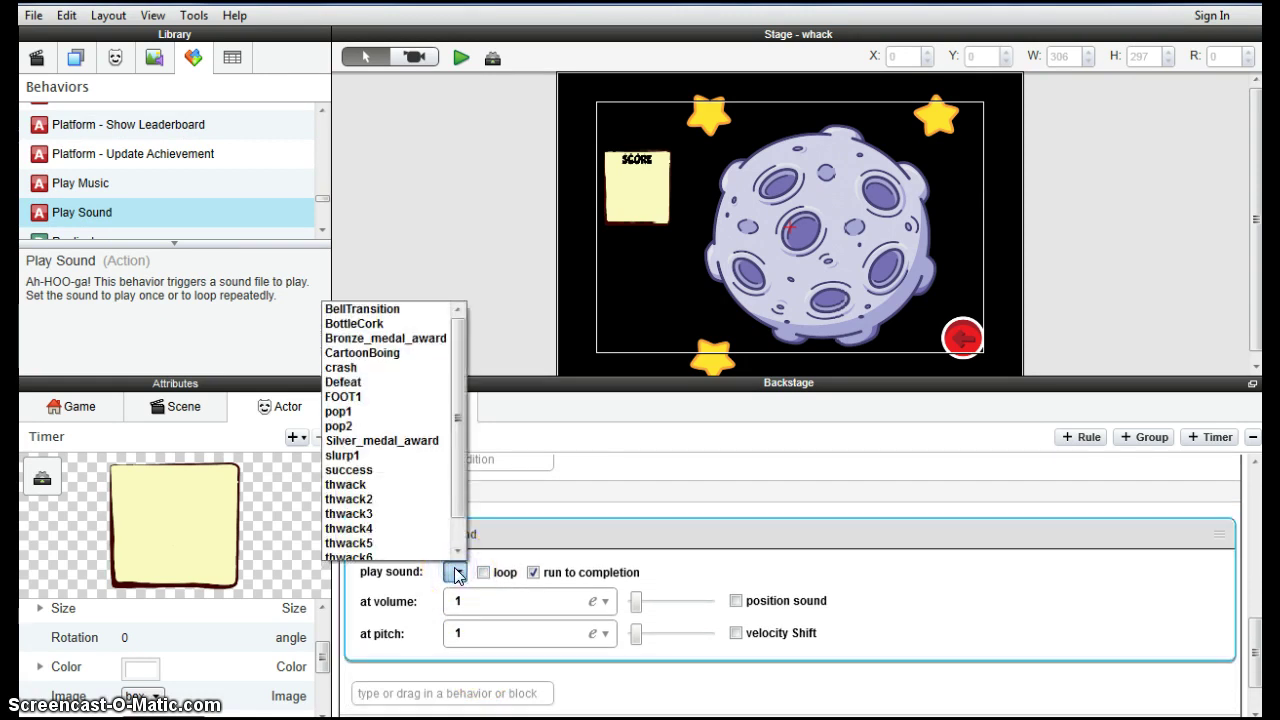
scroll(410, 510, down, 1)
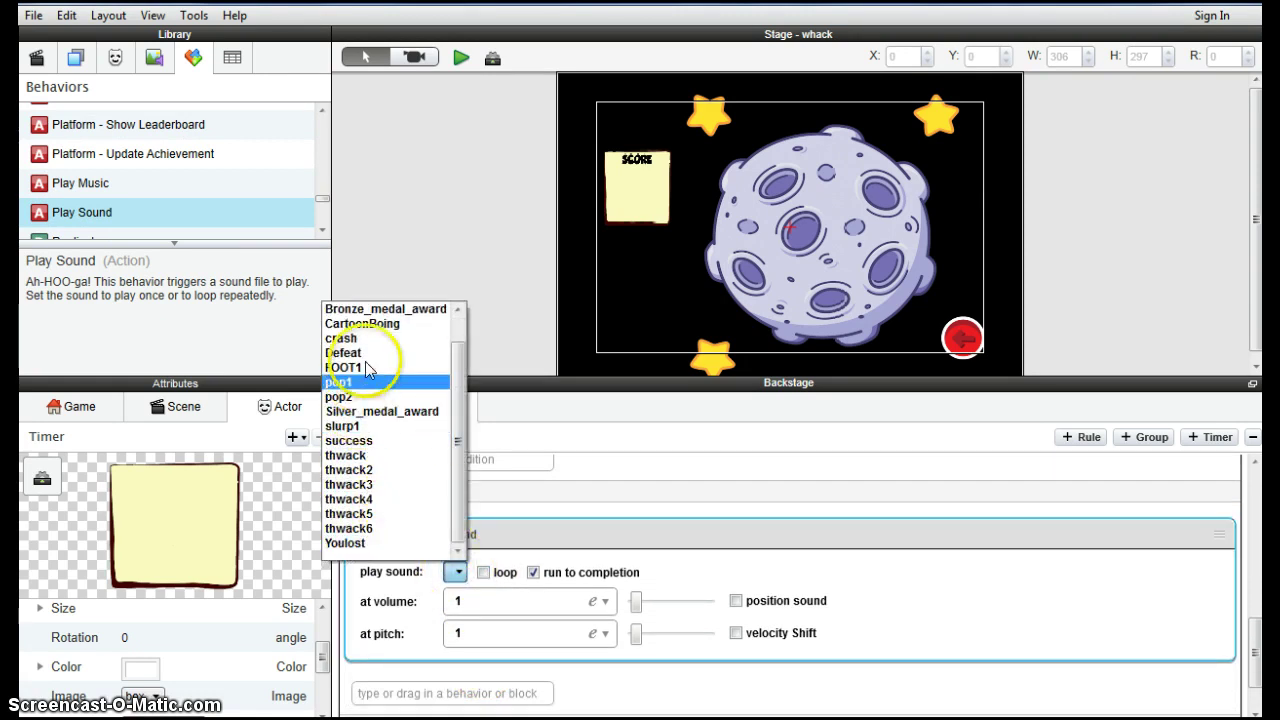
click(360, 441)
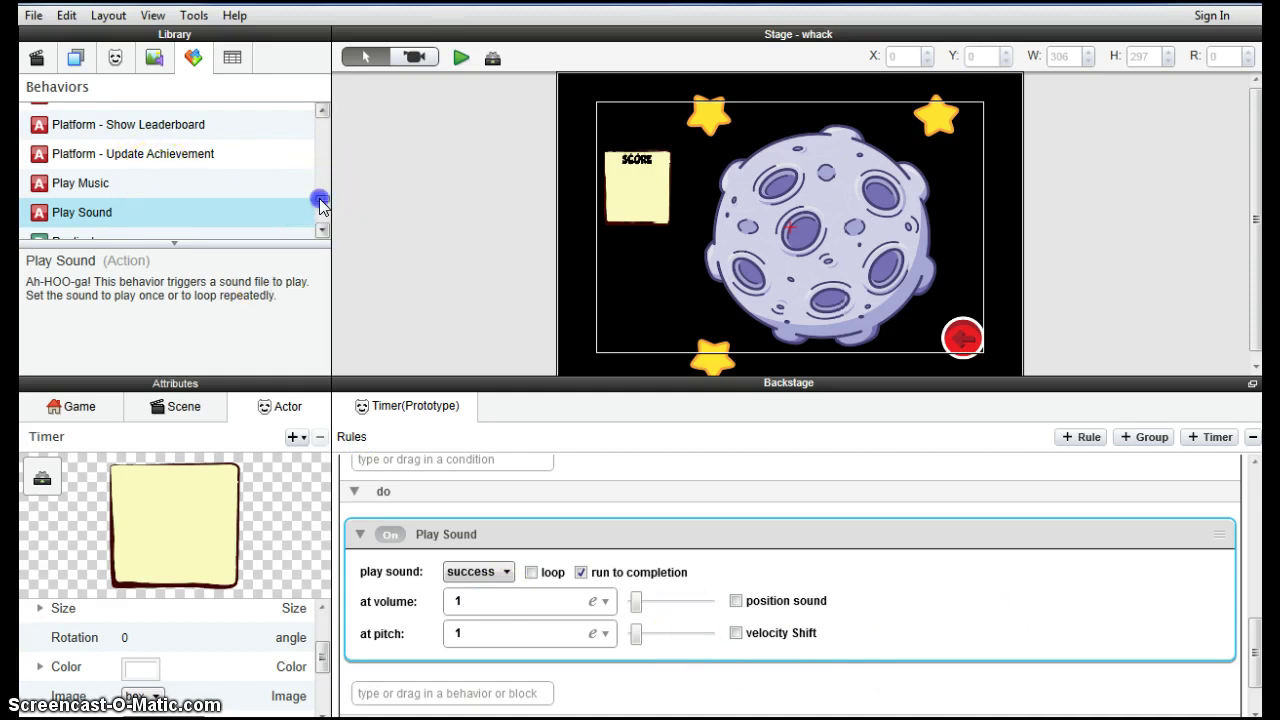
- Add a Change Scene action below the Play Sound action and set it to go to the gave over scene
drag(320, 205, 322, 155)
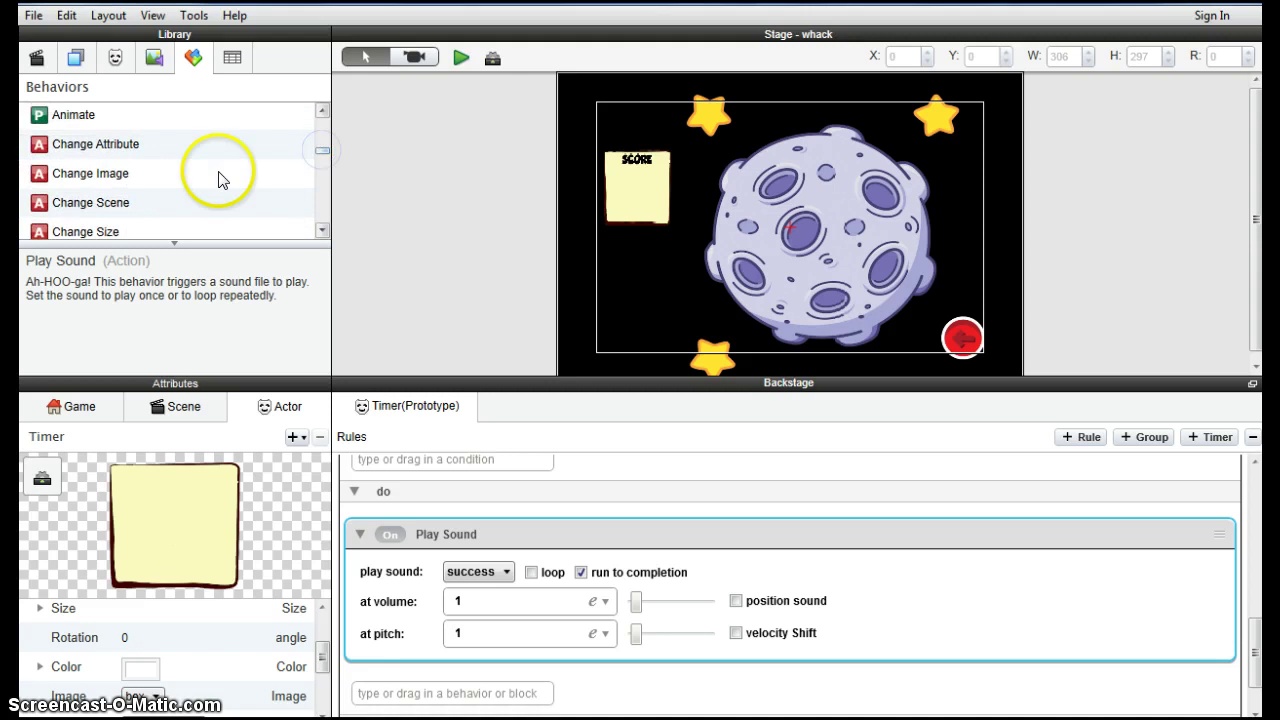
drag(149, 205, 604, 622)
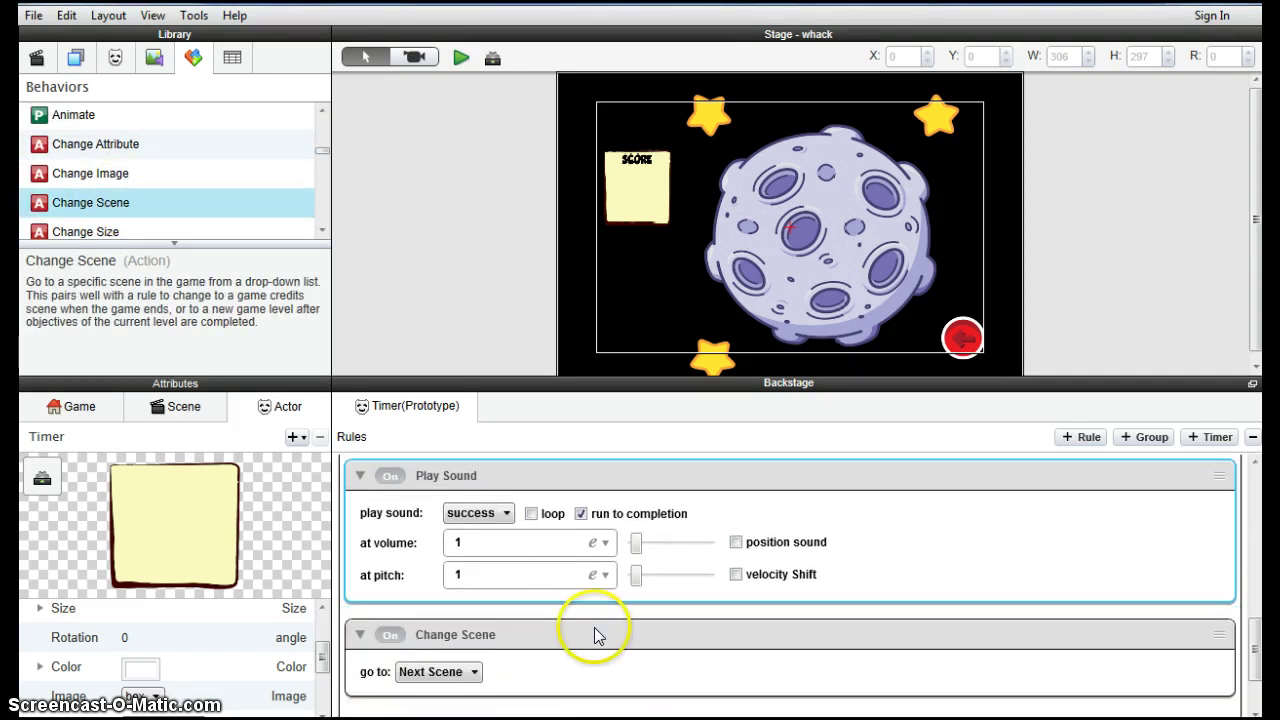
click(468, 625)
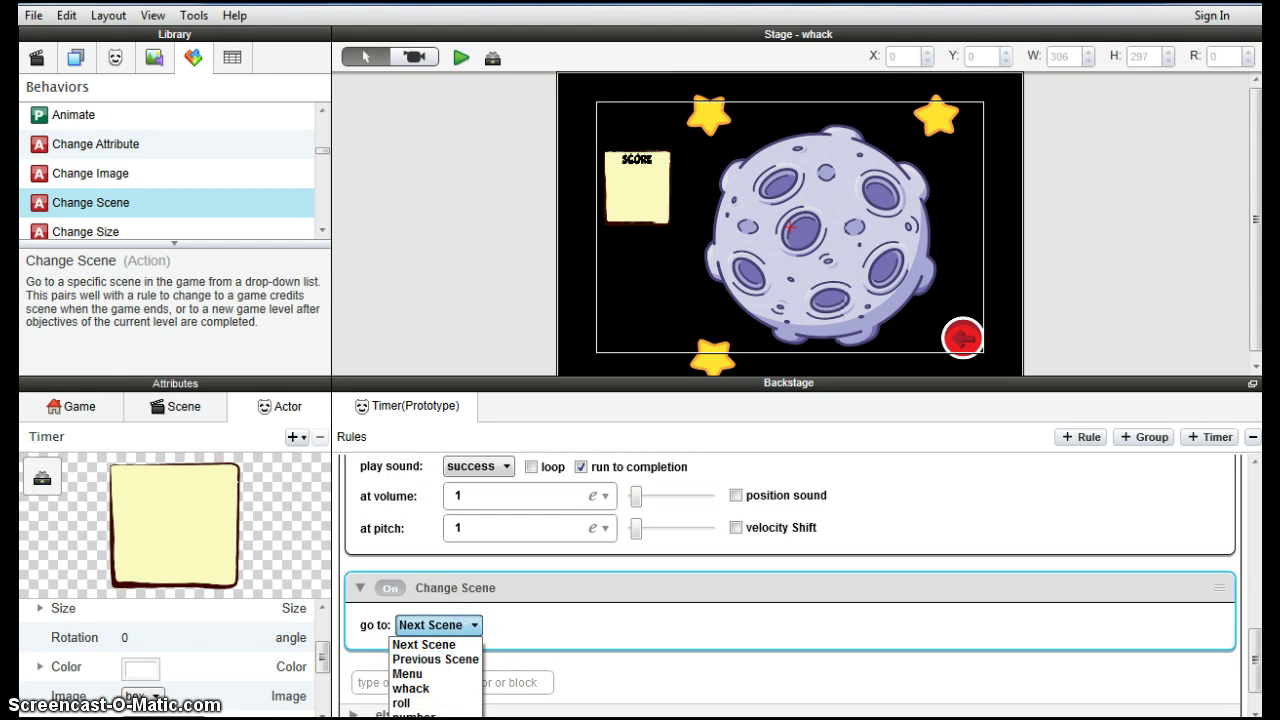
click(420, 719)
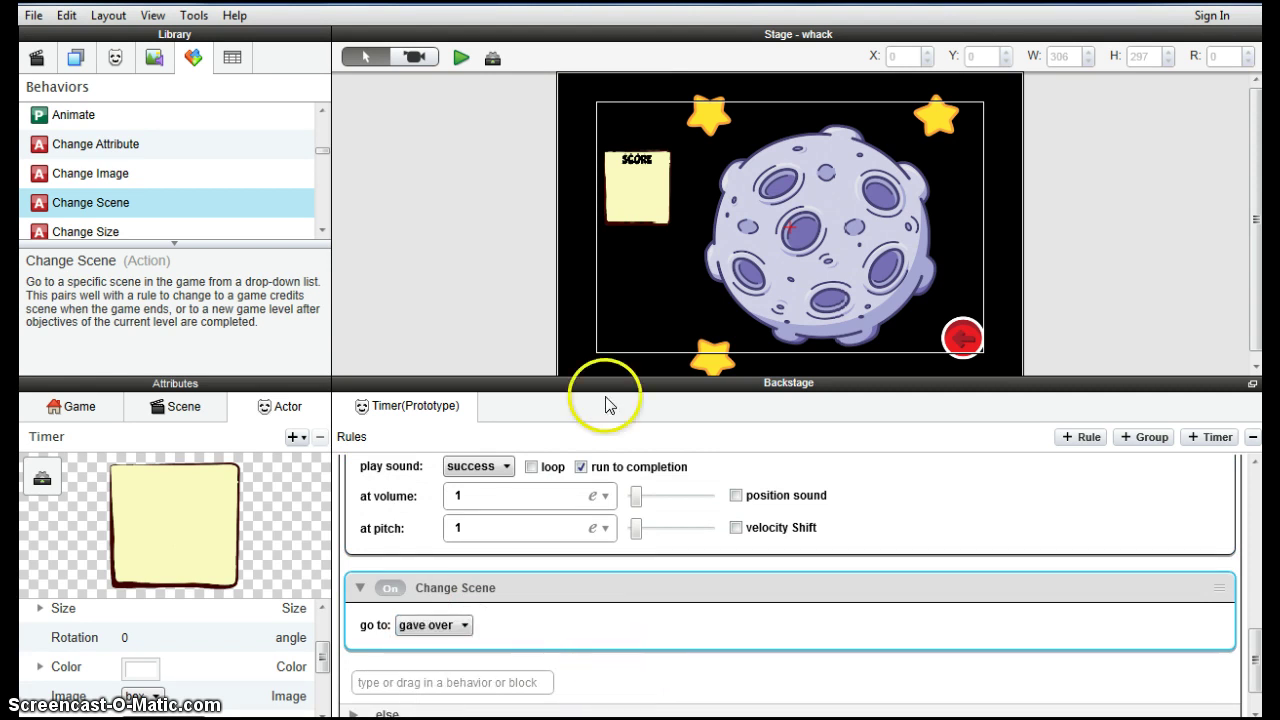
click(438, 625)
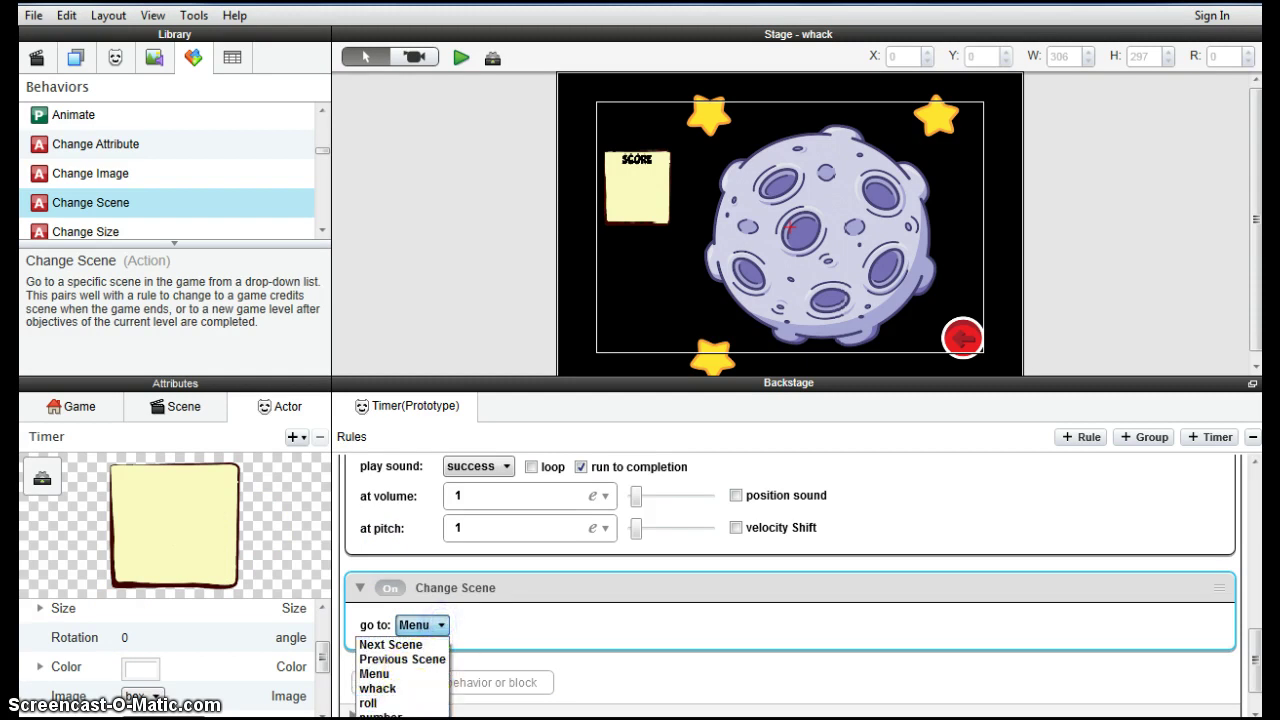
click(386, 666)
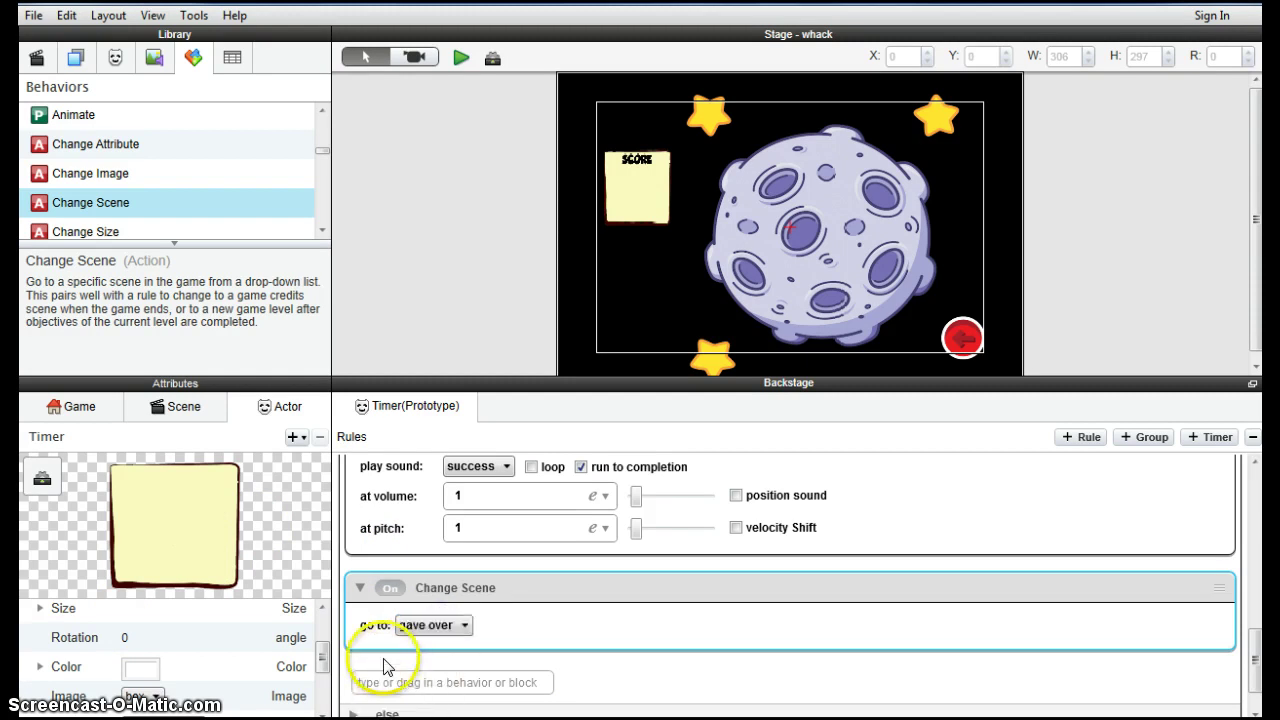
- Place the Timer actor on the stage, shrink it to about 80 by 78, and align the score actor above it at about X 98, Y 192
click(115, 57)
drag(254, 229, 650, 268)
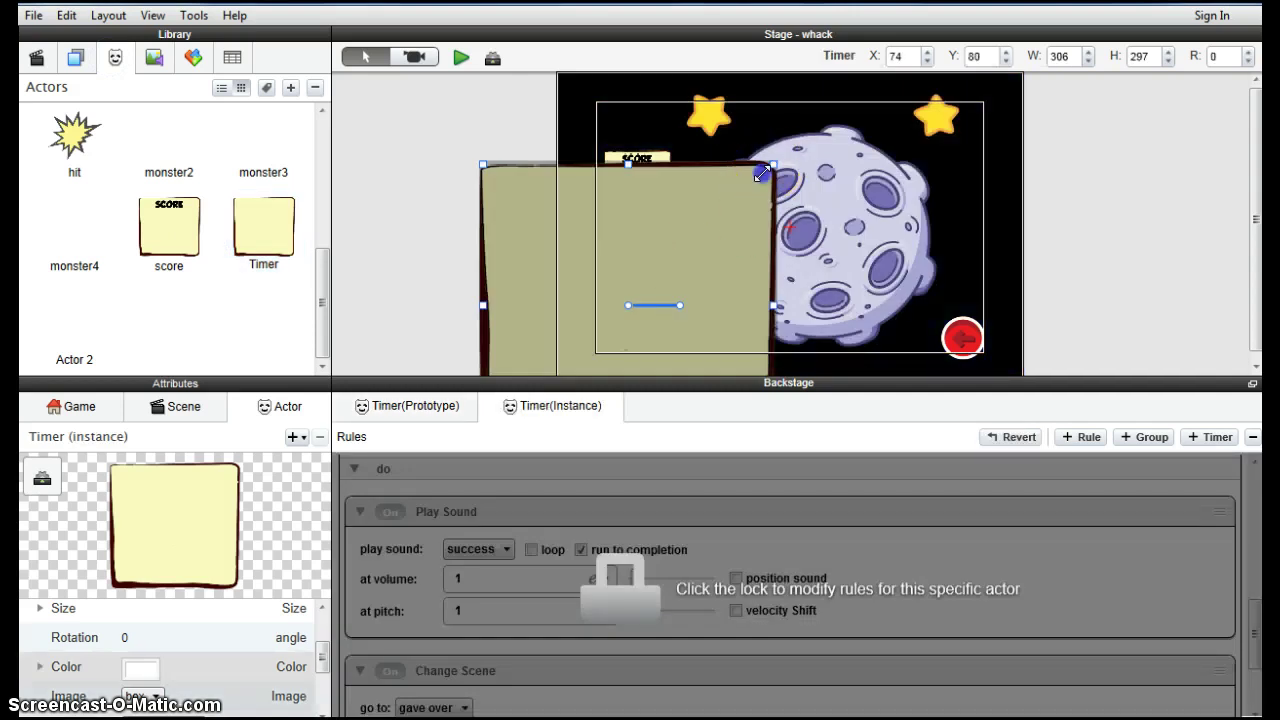
drag(762, 174, 651, 286)
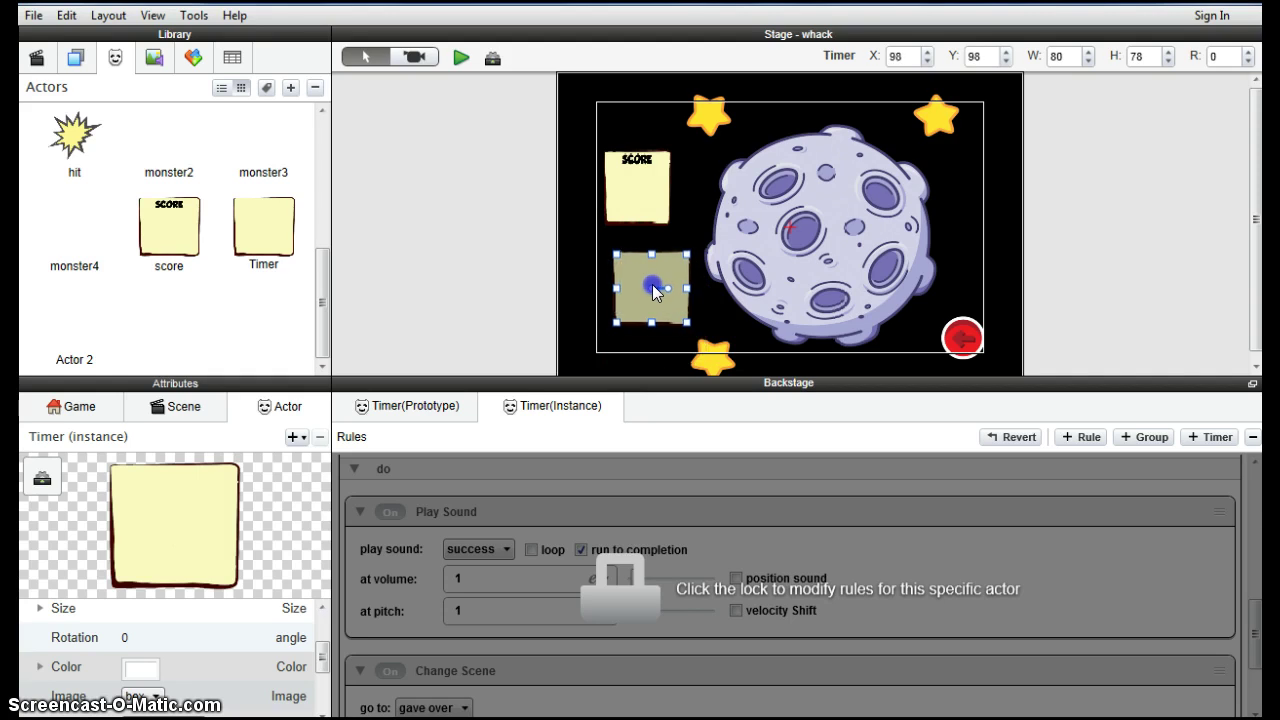
click(657, 205)
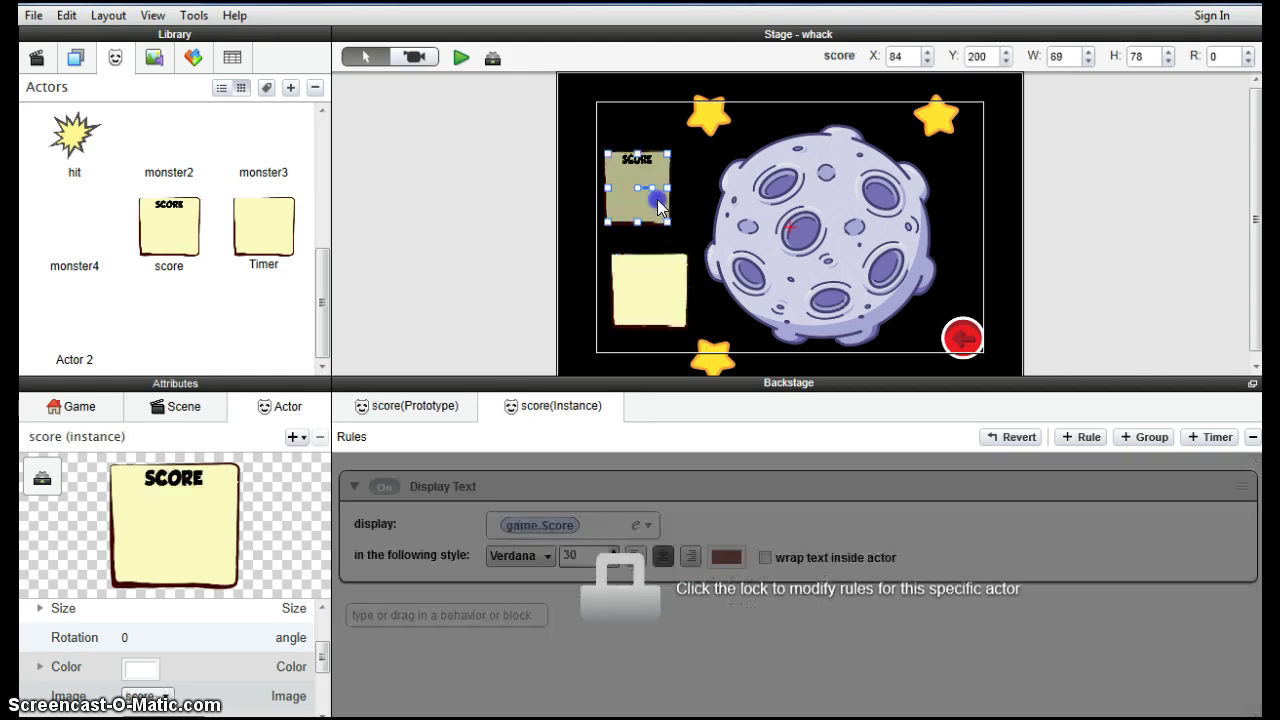
drag(641, 193, 650, 193)
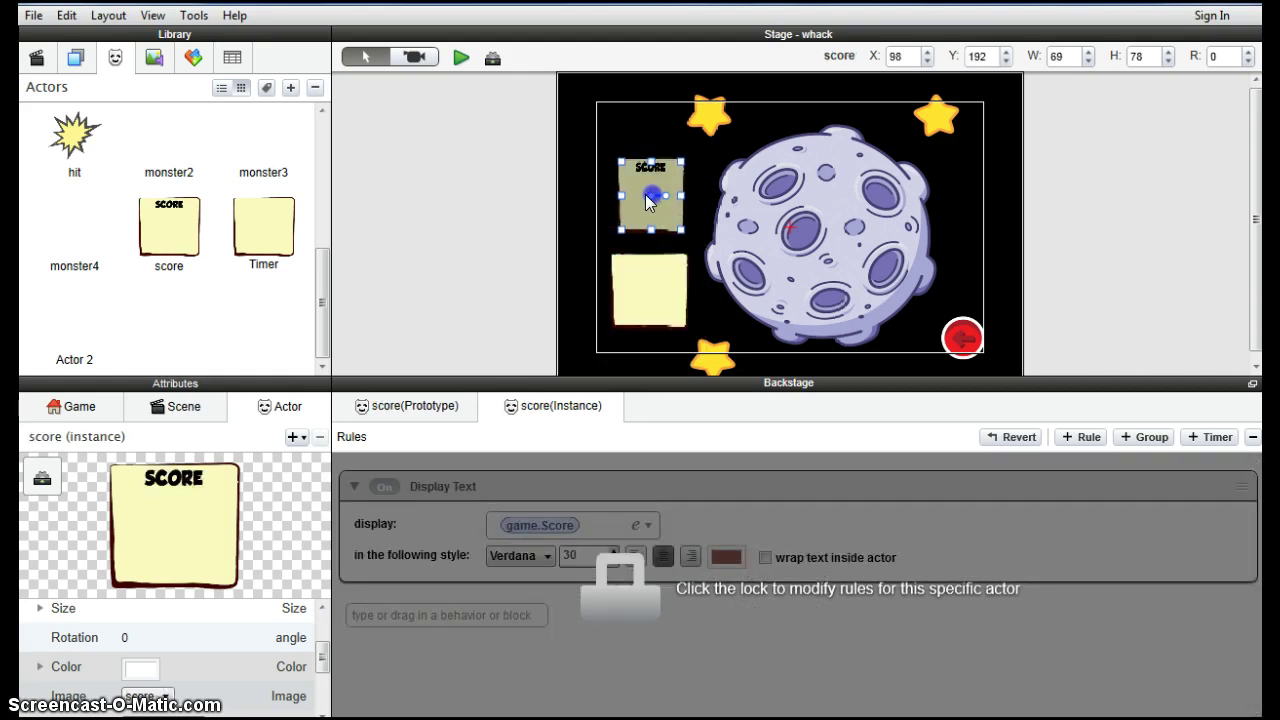
- Preview the game, enter the whack scene from the menu scene, and whack monsters as they appear to test the score and Timer
click(461, 58)
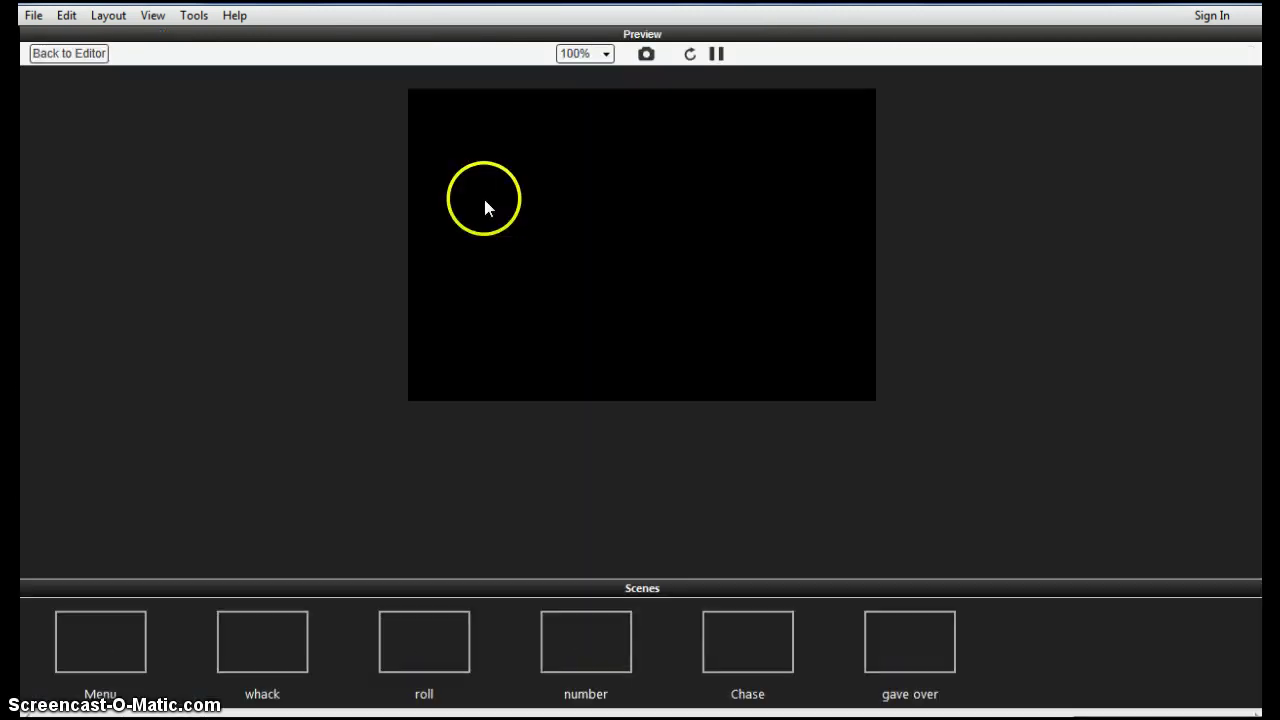
click(511, 200)
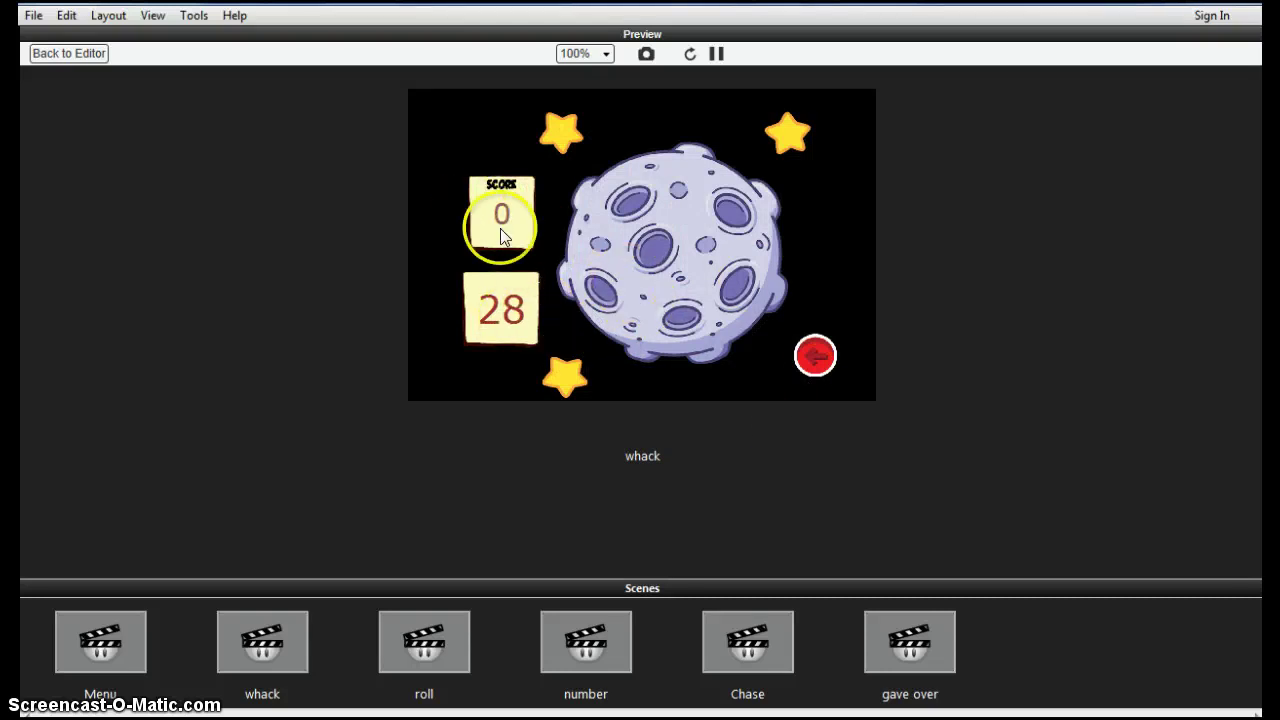
click(738, 290)
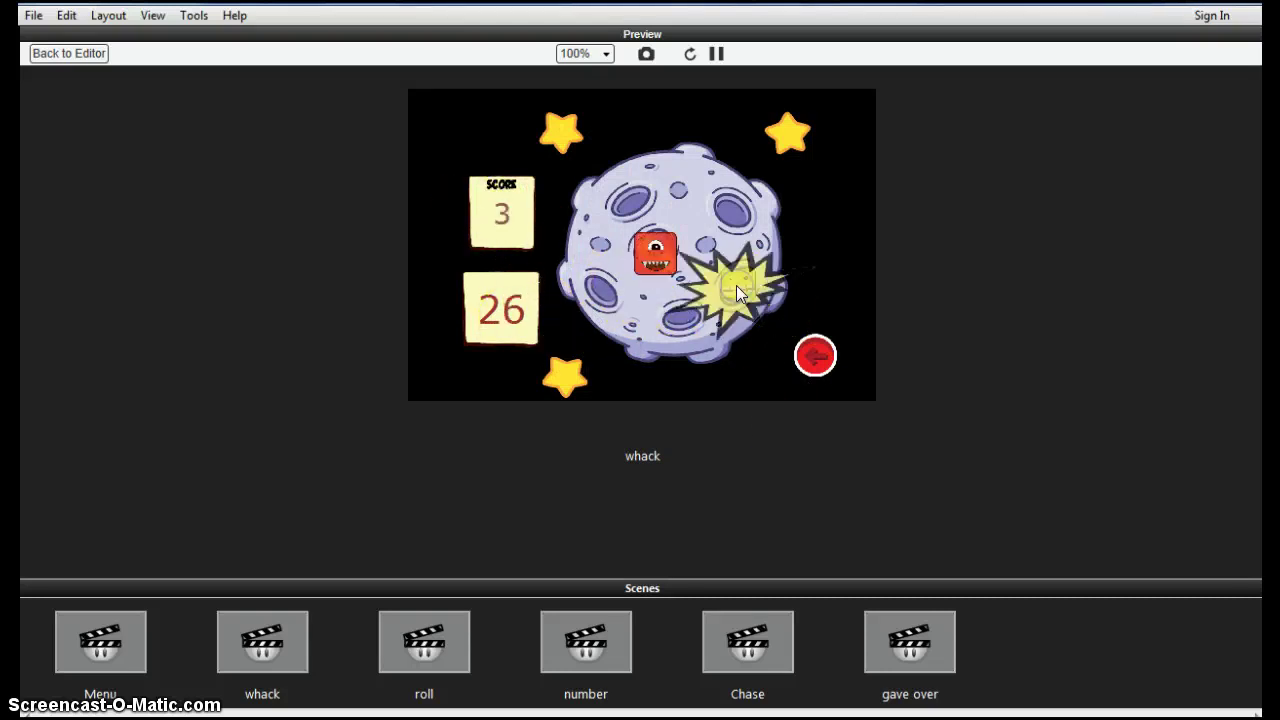
click(658, 255)
click(736, 210)
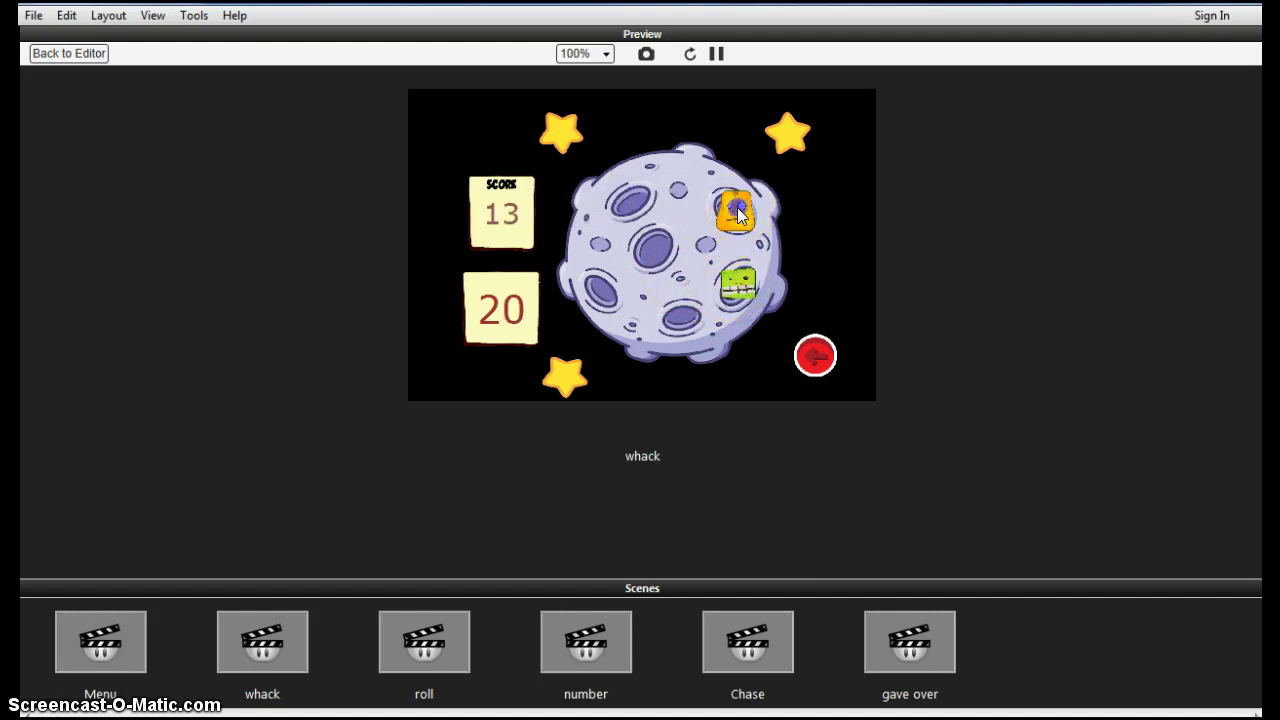
click(737, 285)
click(662, 257)
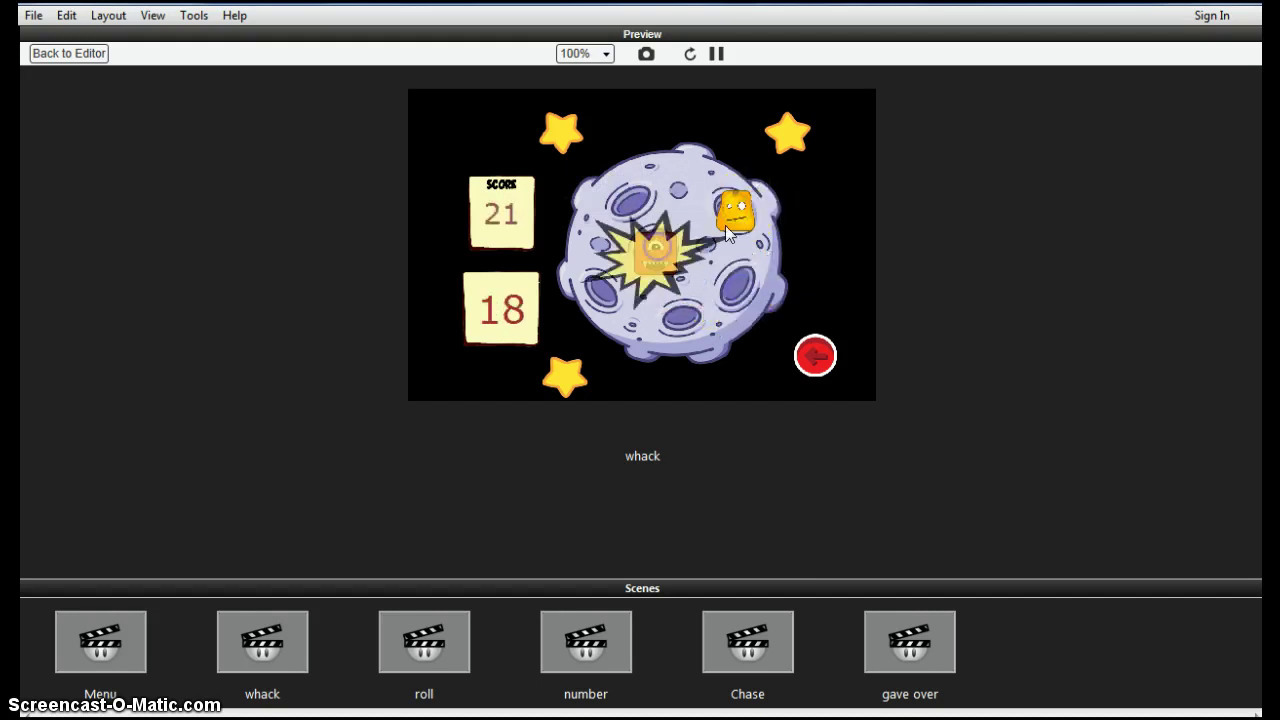
click(727, 233)
click(626, 197)
click(626, 197)
key(super)
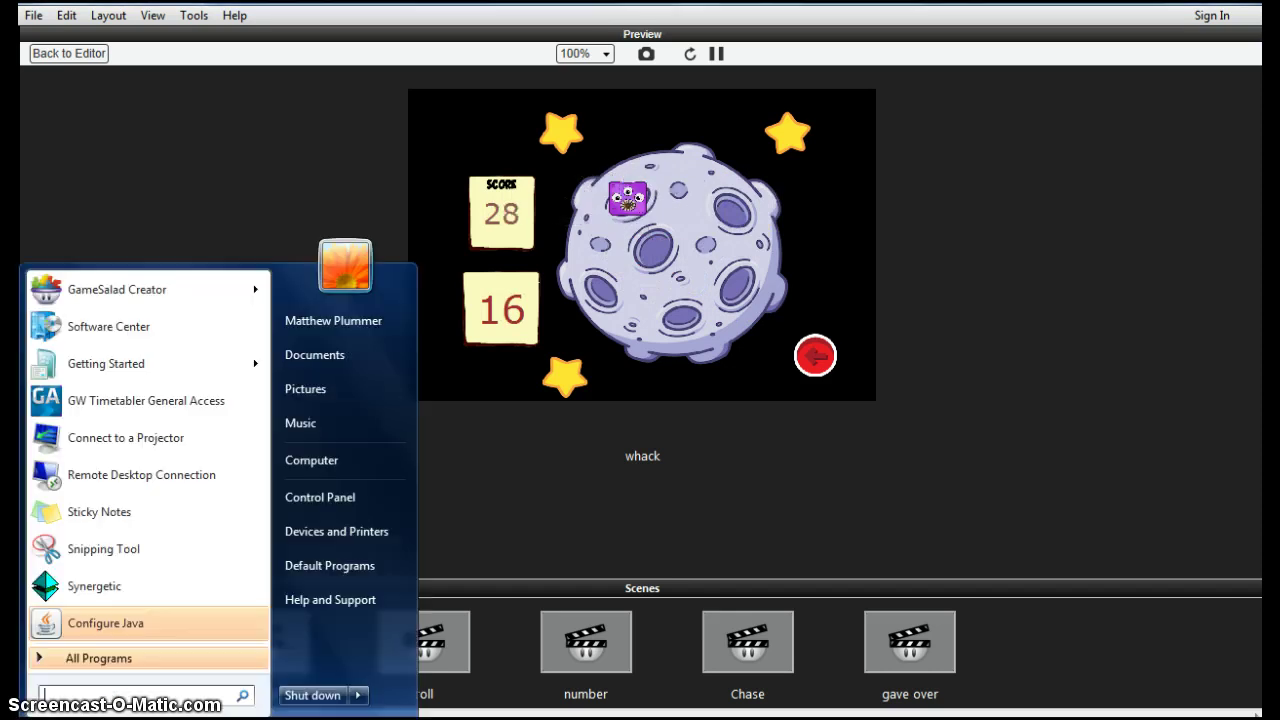
click(640, 222)
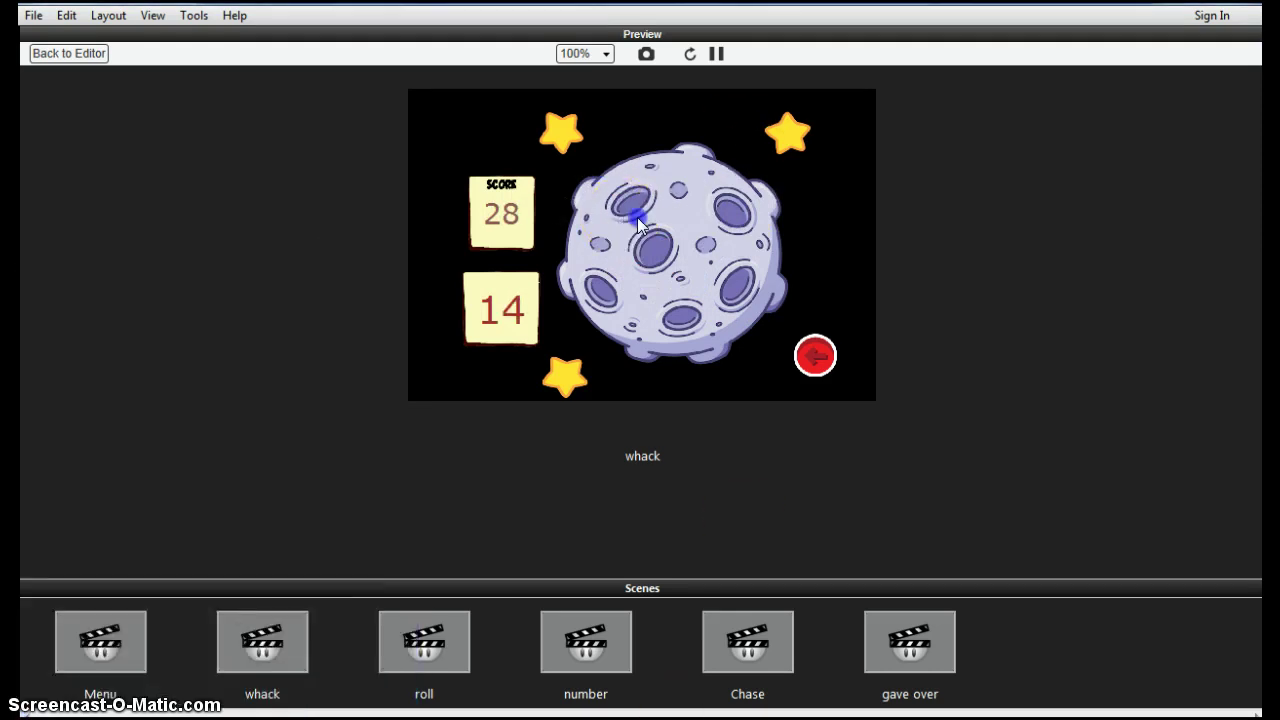
- Keep whacking monsters until the countdown ends to test the switch to the gave over scene, and return to the editor
click(737, 286)
click(737, 286)
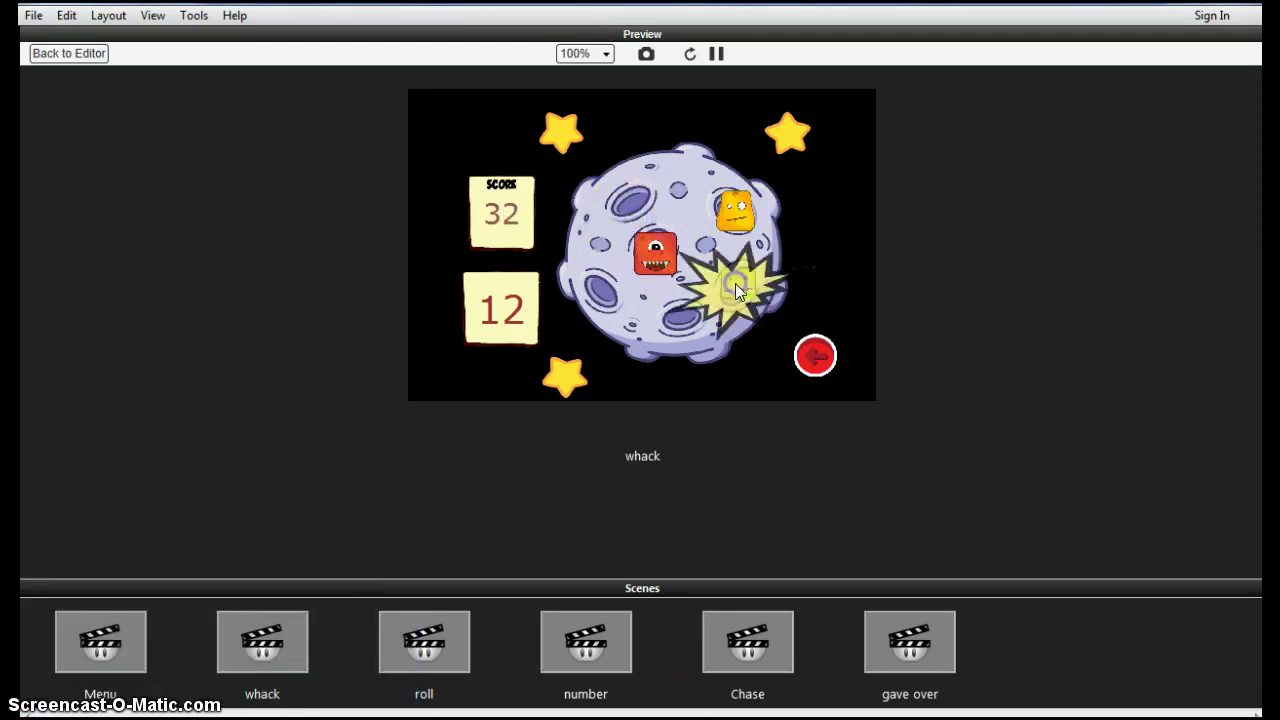
click(637, 252)
click(640, 249)
click(648, 248)
click(652, 244)
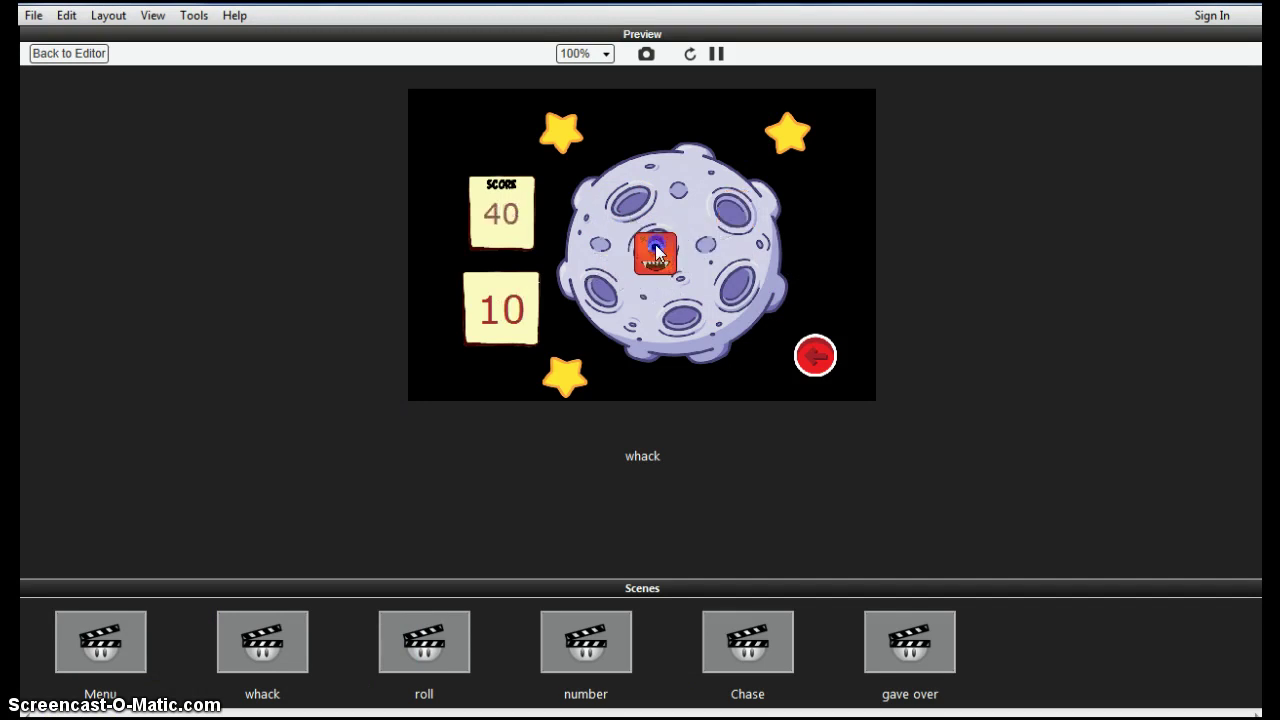
click(653, 240)
click(624, 198)
click(624, 199)
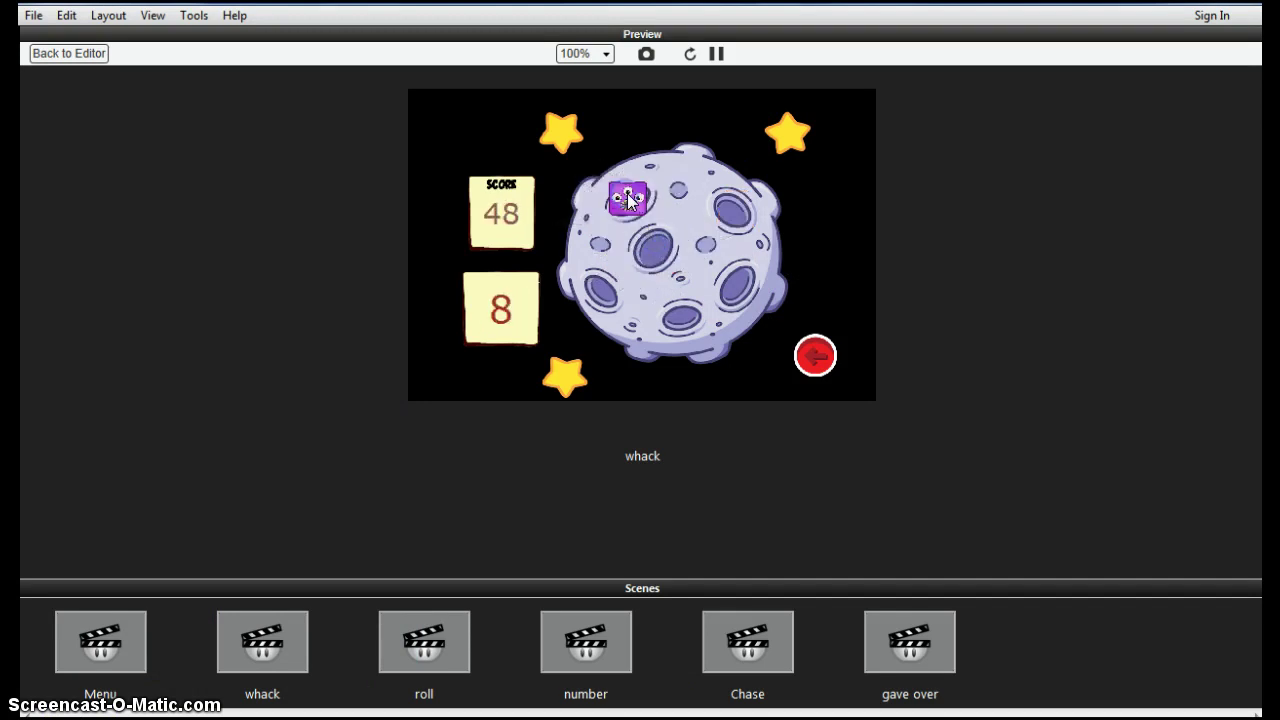
click(625, 199)
click(626, 199)
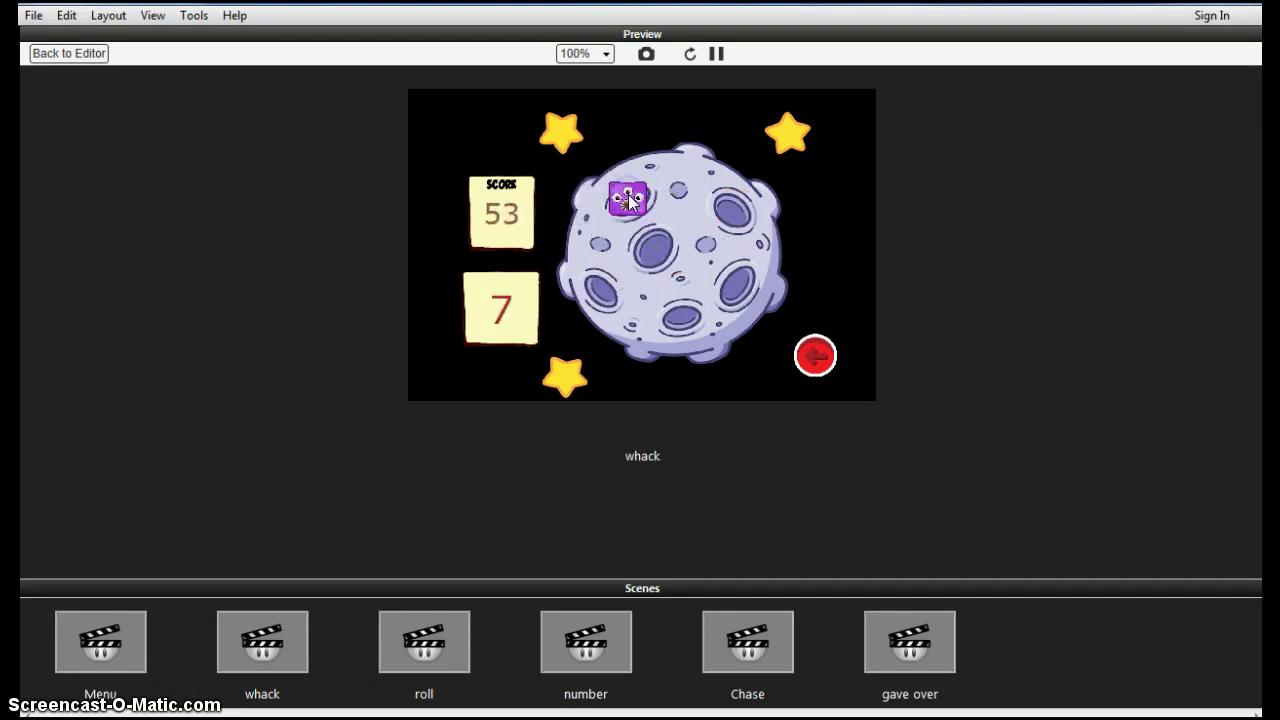
click(741, 274)
click(740, 276)
click(723, 215)
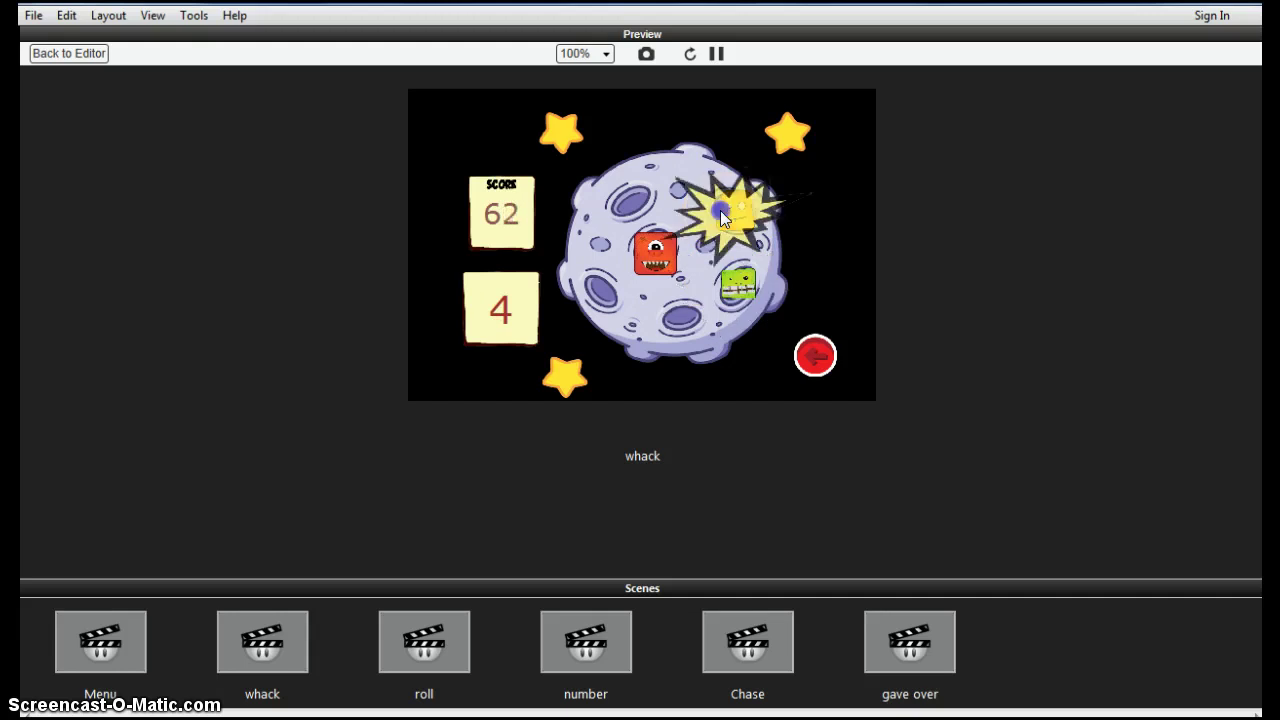
click(724, 212)
click(652, 262)
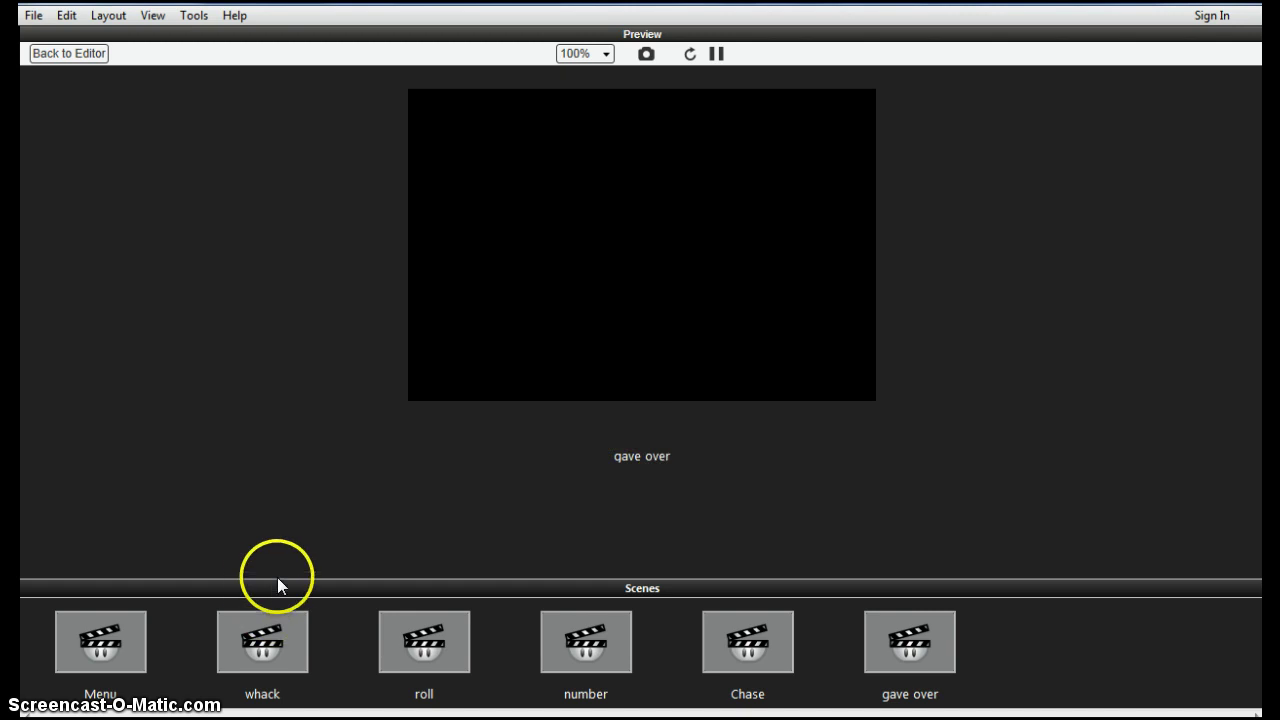
click(70, 53)
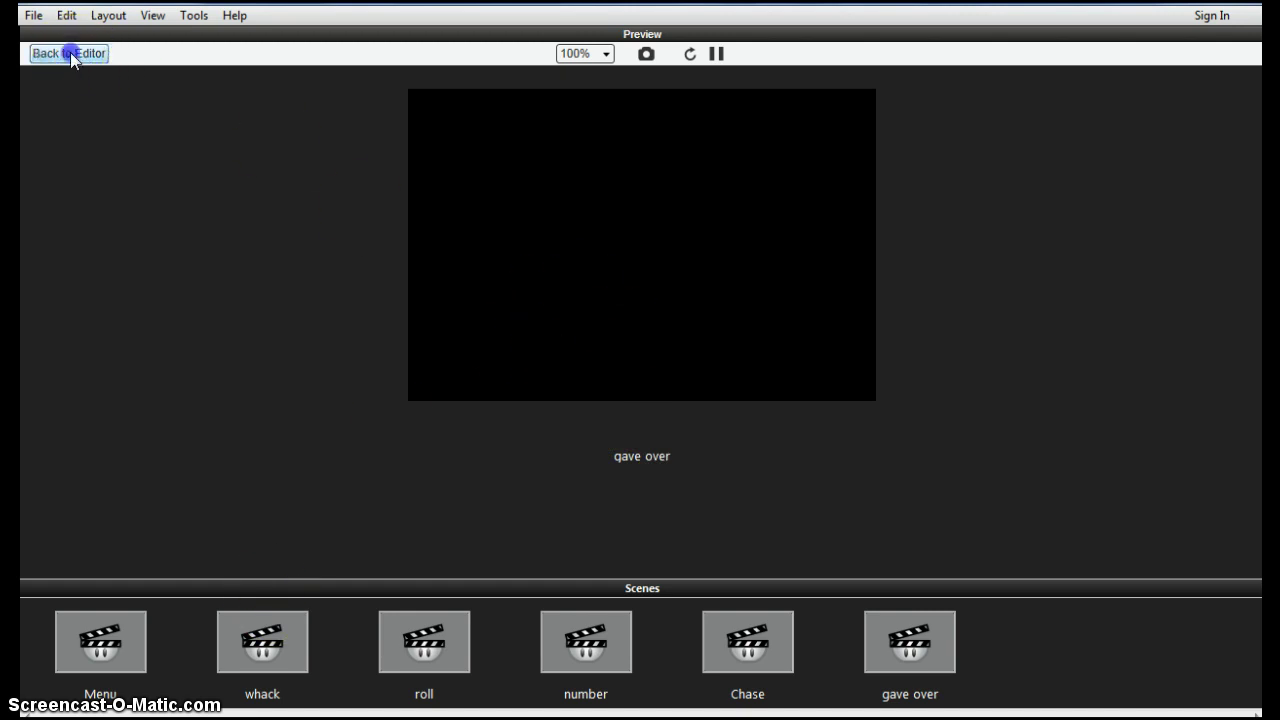